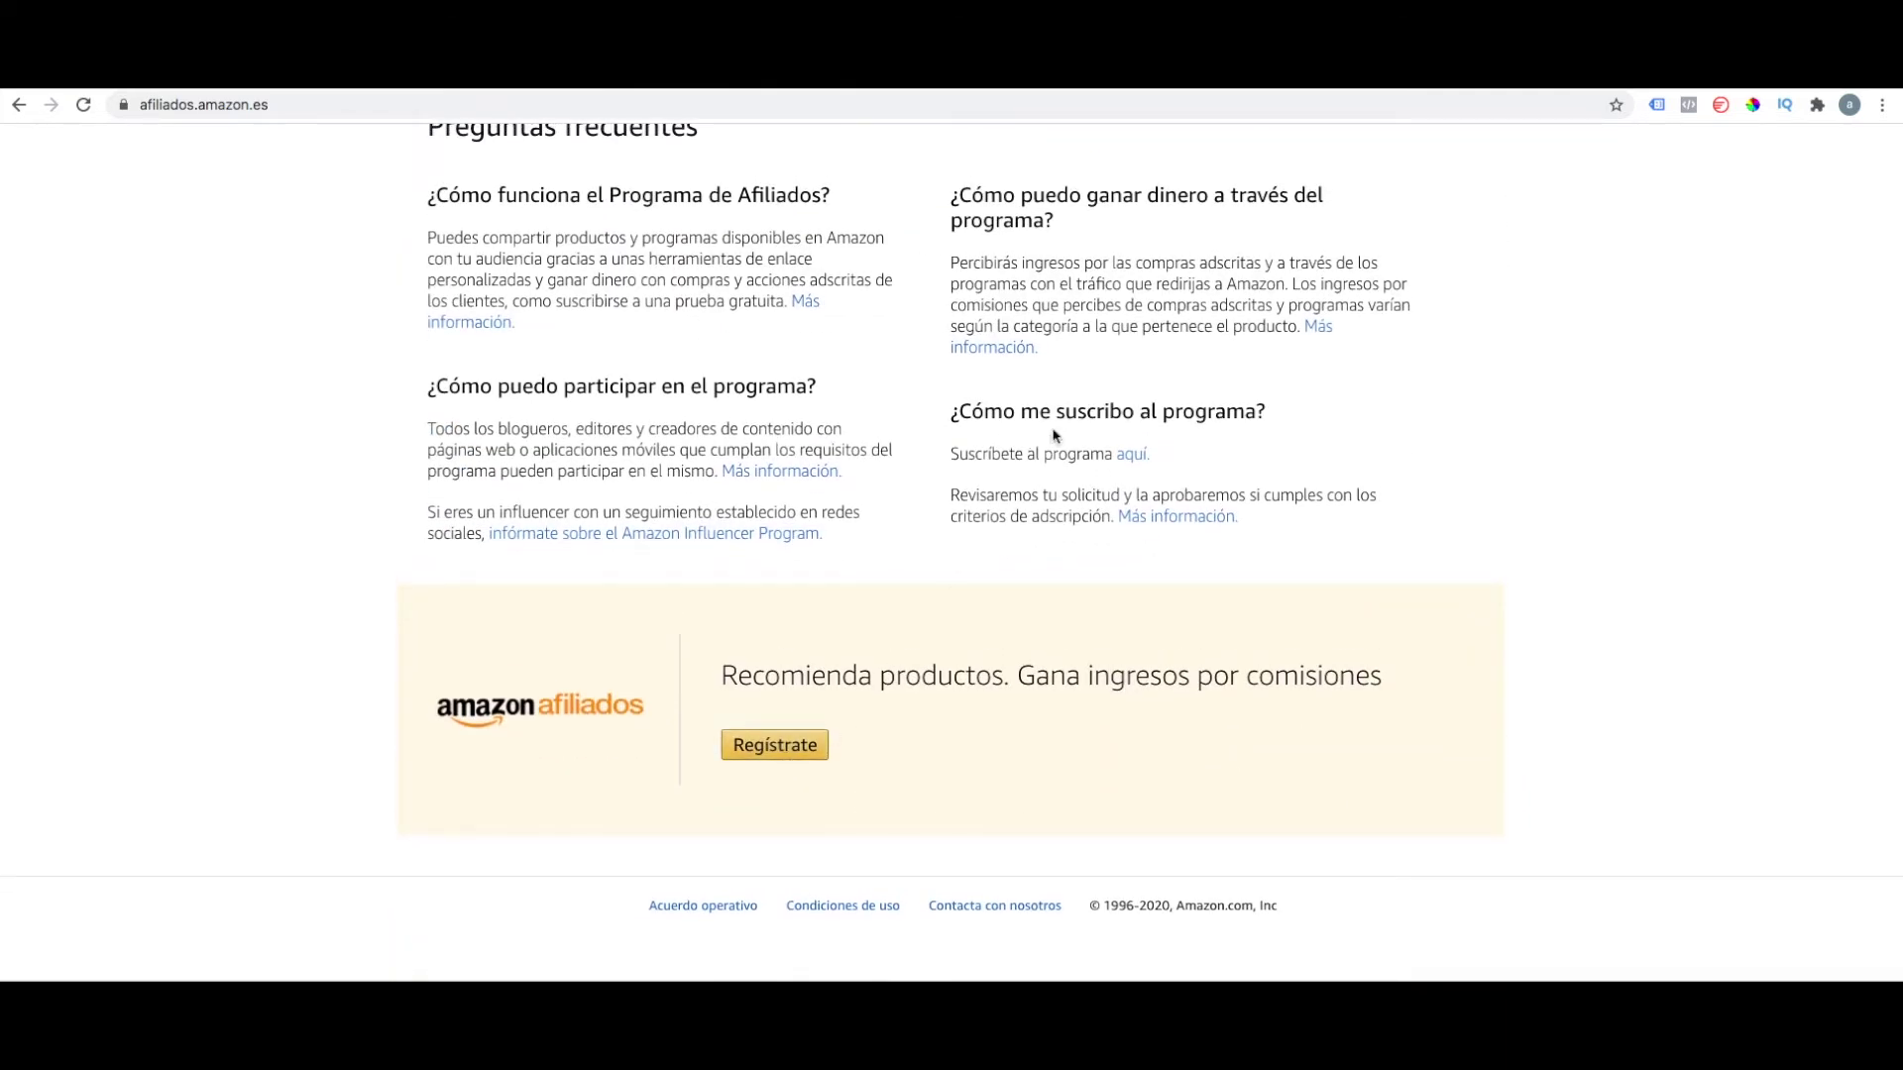
# Open the Amazon affiliate programme sign-up form and review its account information fields.
pyautogui.click(1133, 454)
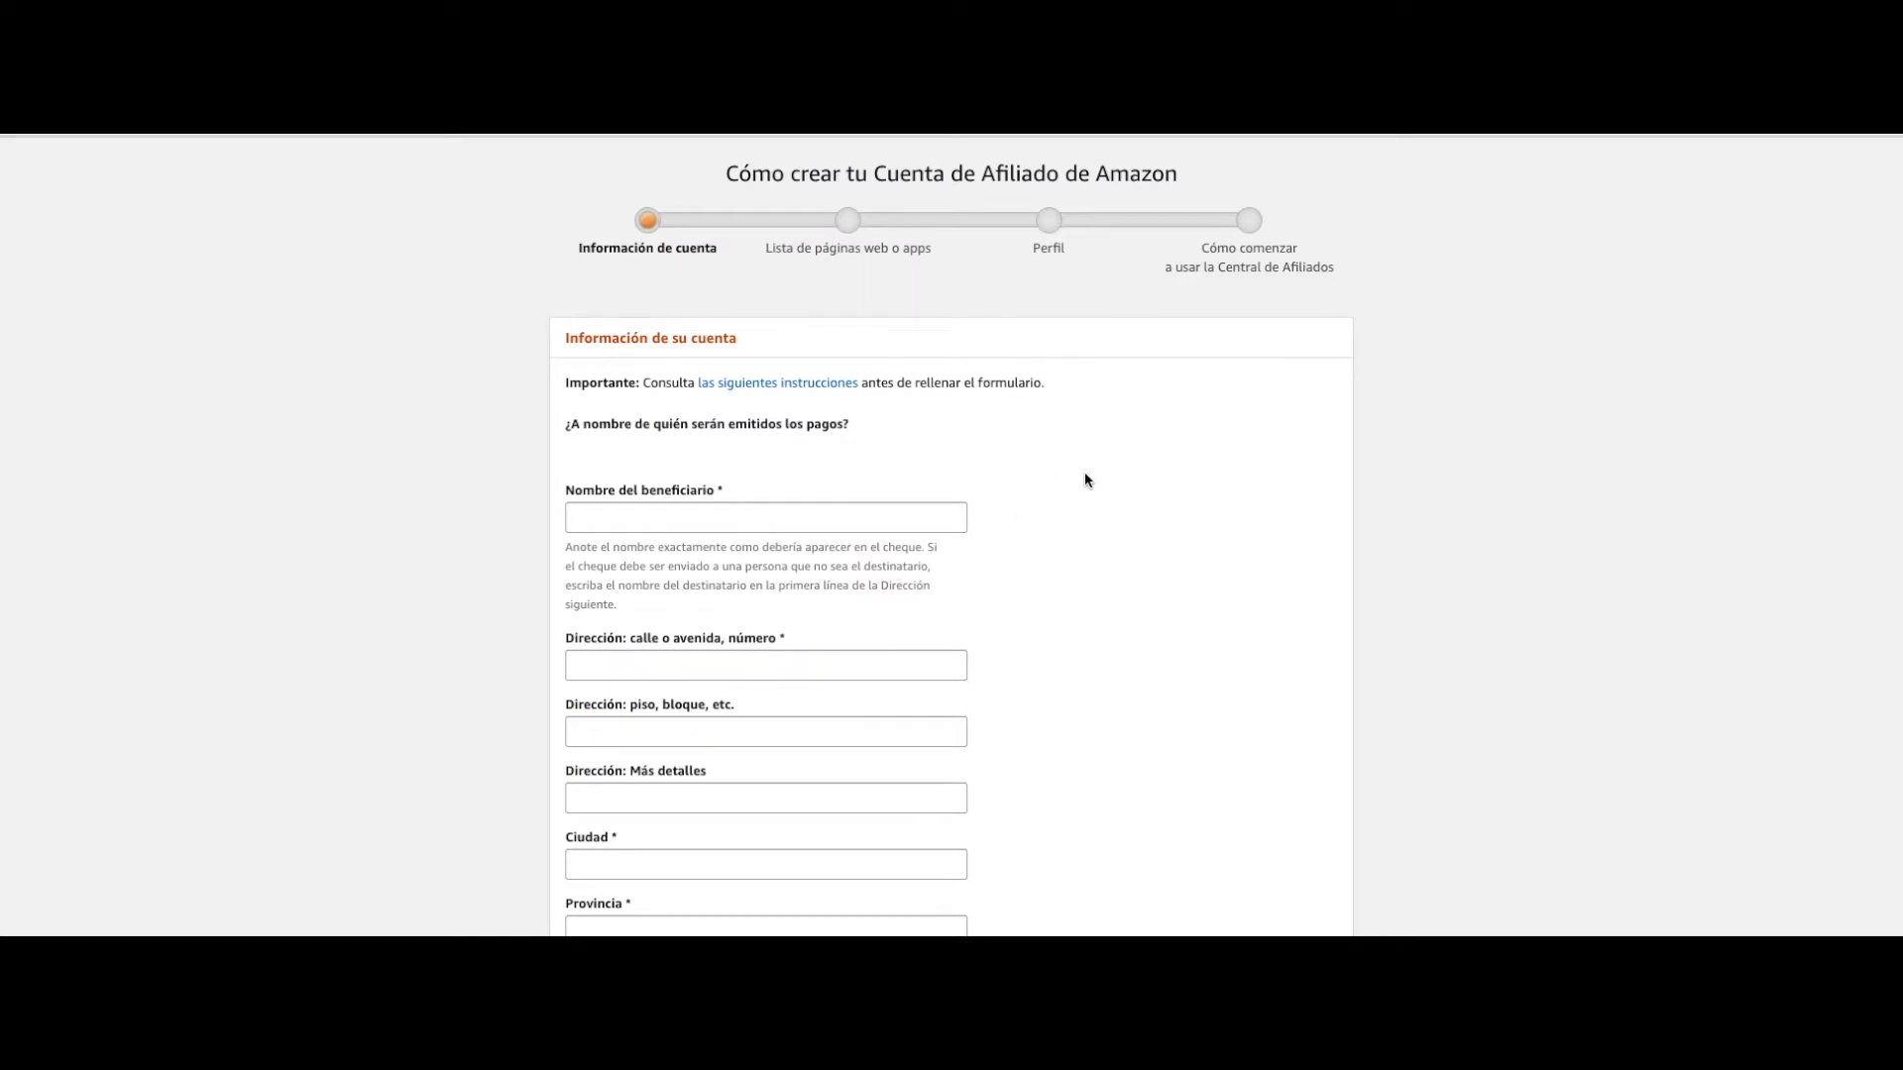
pyautogui.scroll(-2, 922, 582)
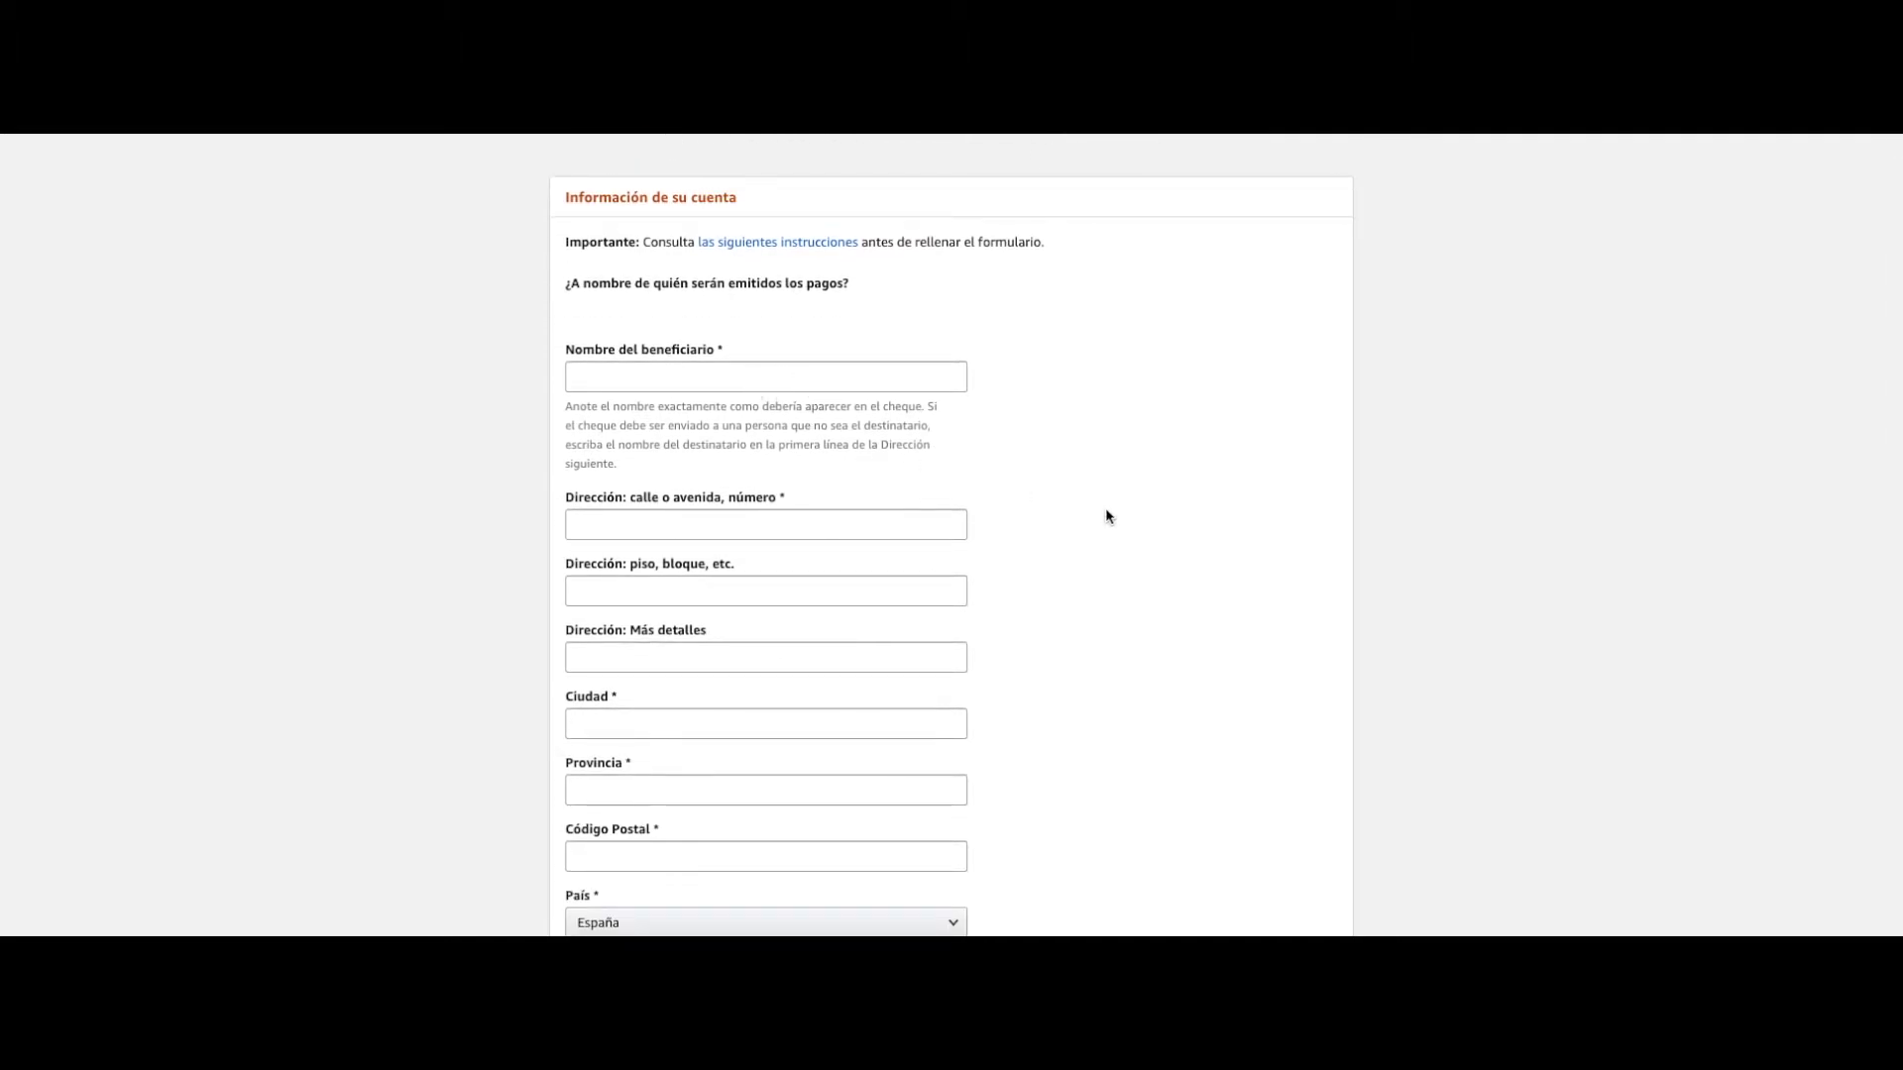
pyautogui.scroll(-3, 1107, 516)
pyautogui.scroll(-3, 1106, 516)
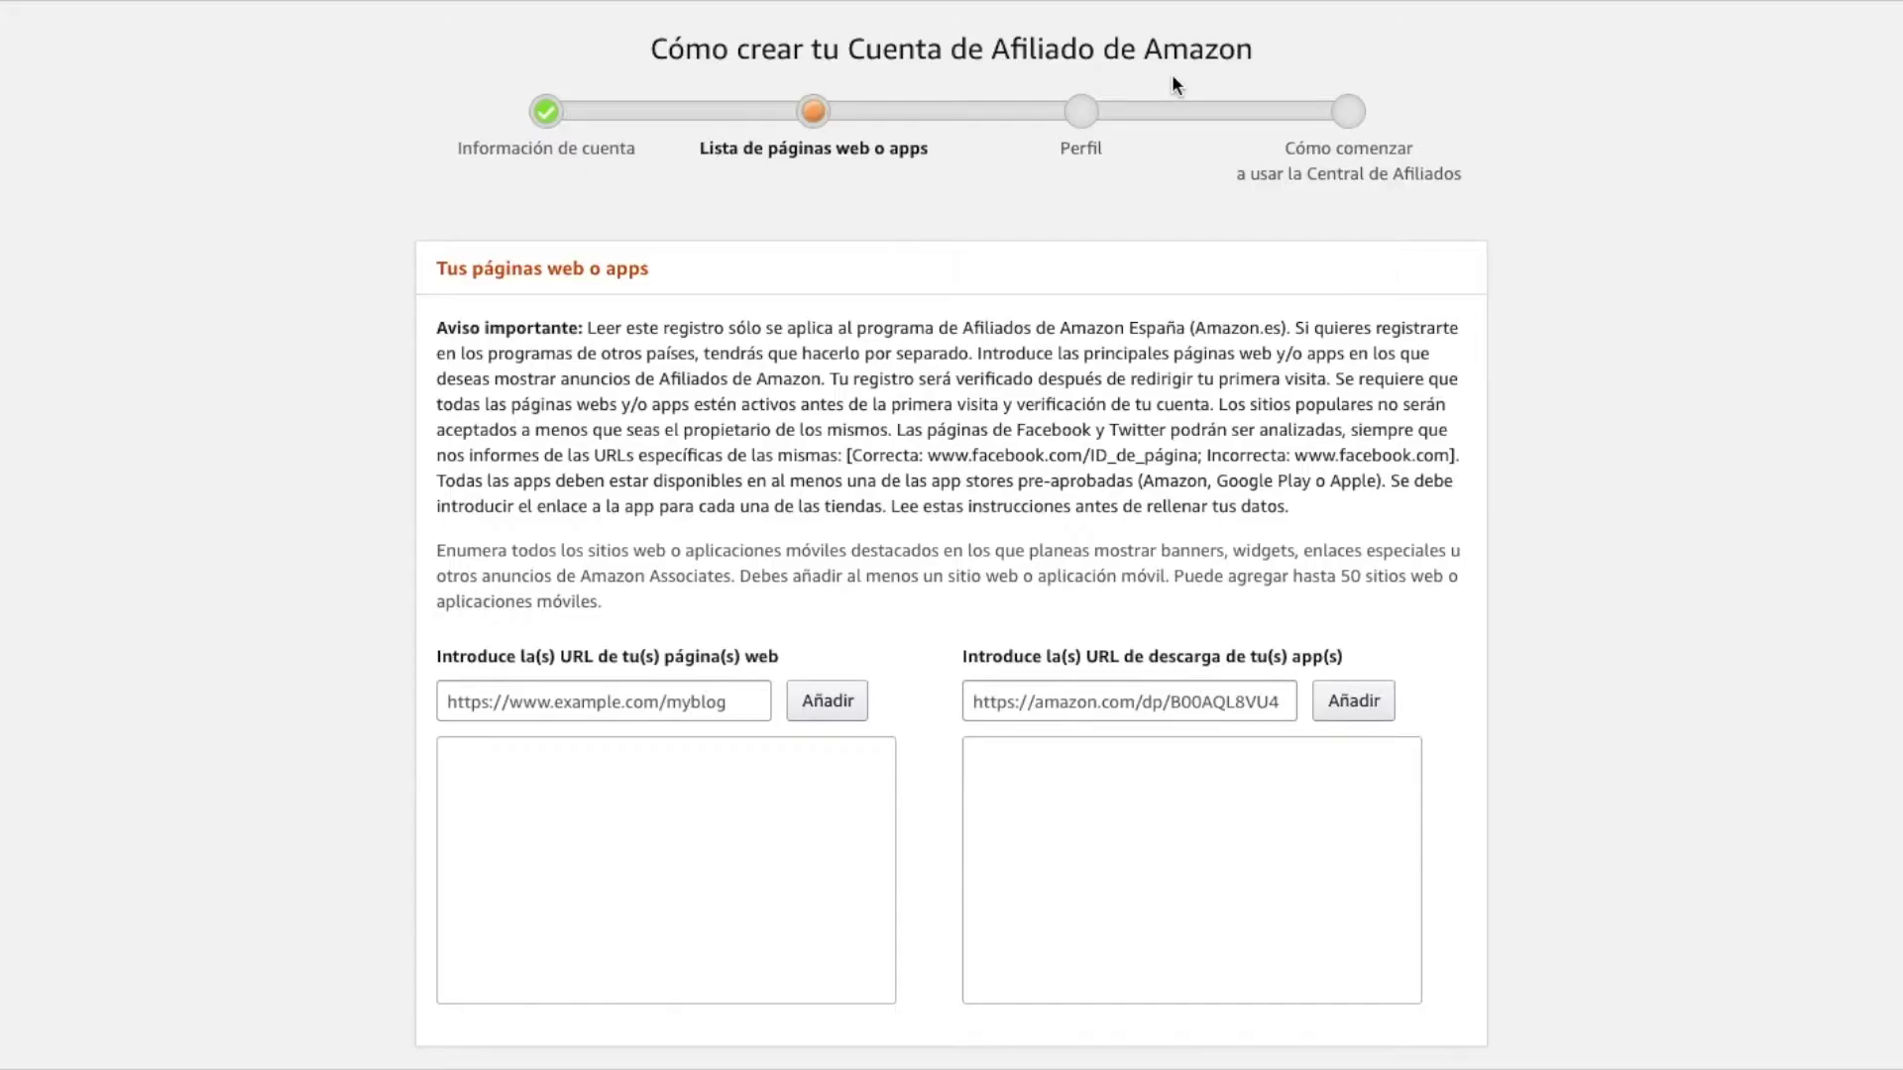
# Add the owner's website URL to the list of web pages and continue to the Perfil stage.
pyautogui.click(608, 702)
pyautogui.write('https://srjavierhernandez.com/')
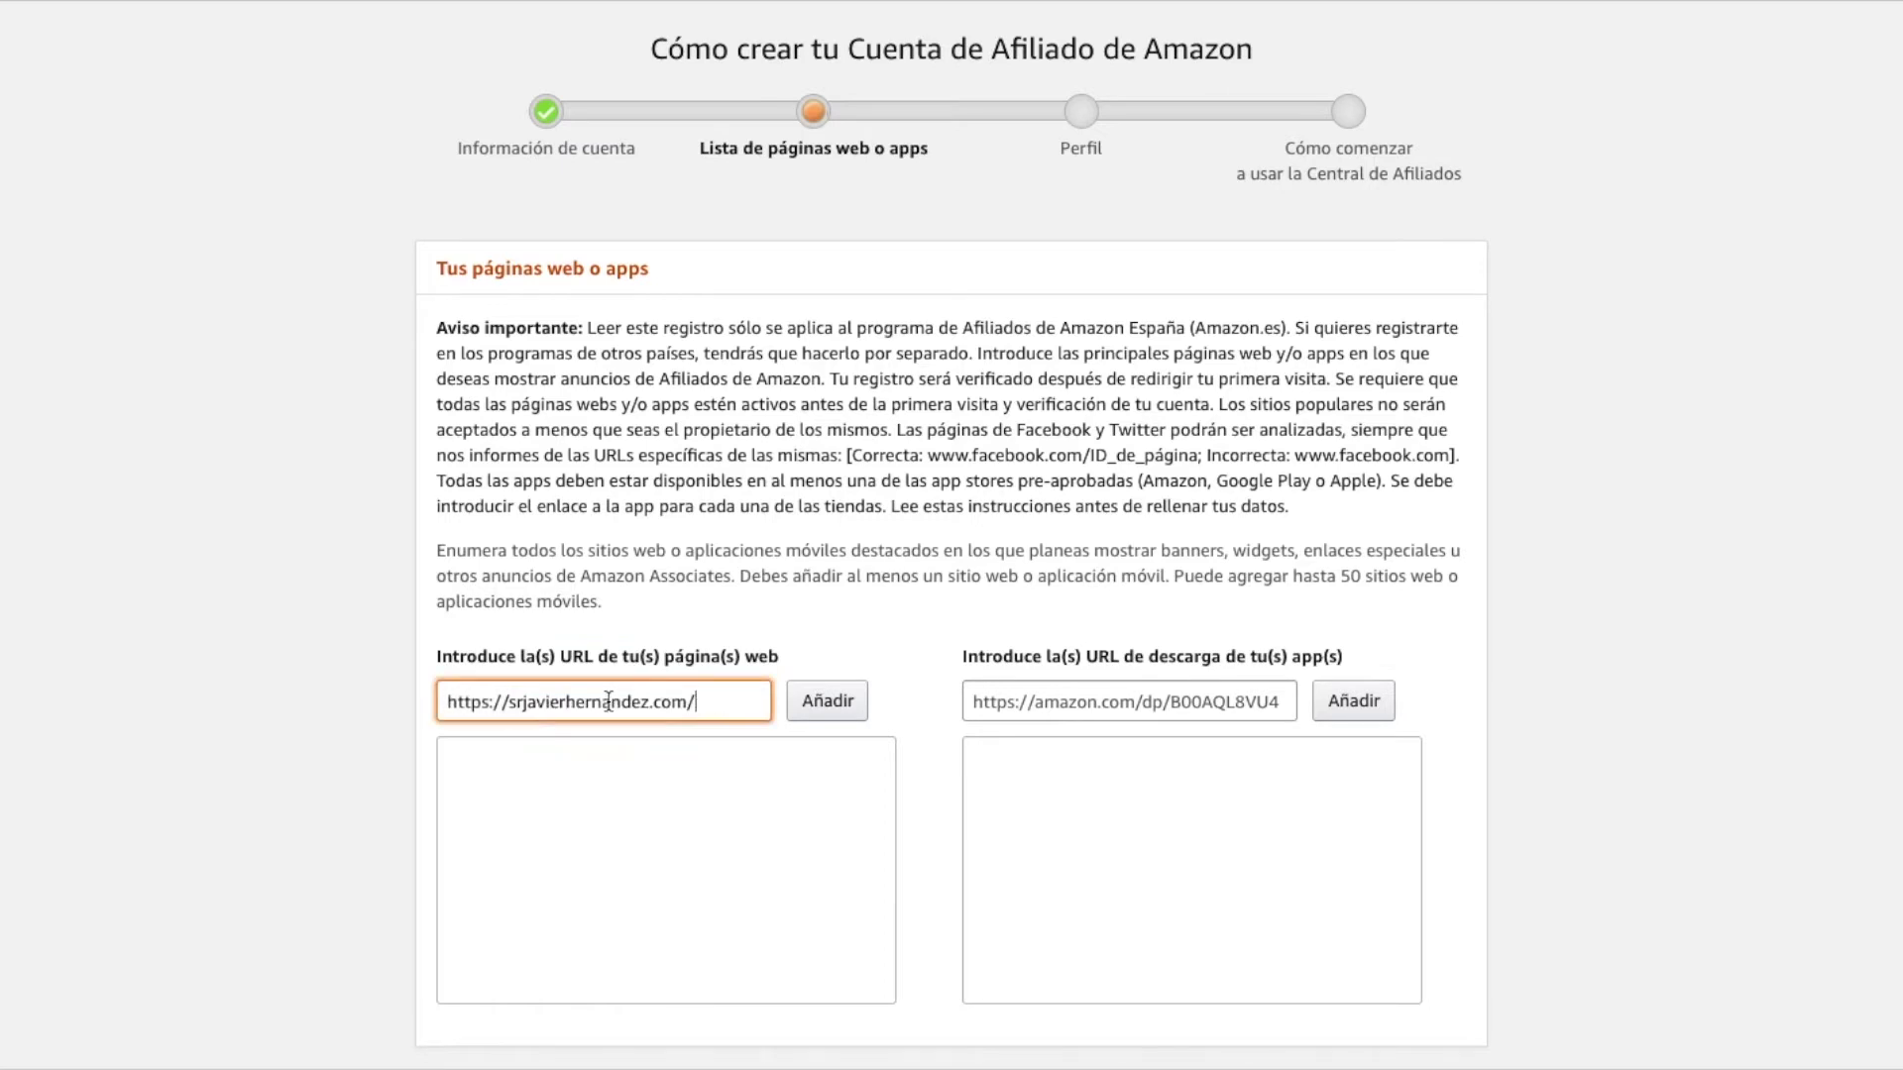
pyautogui.click(828, 704)
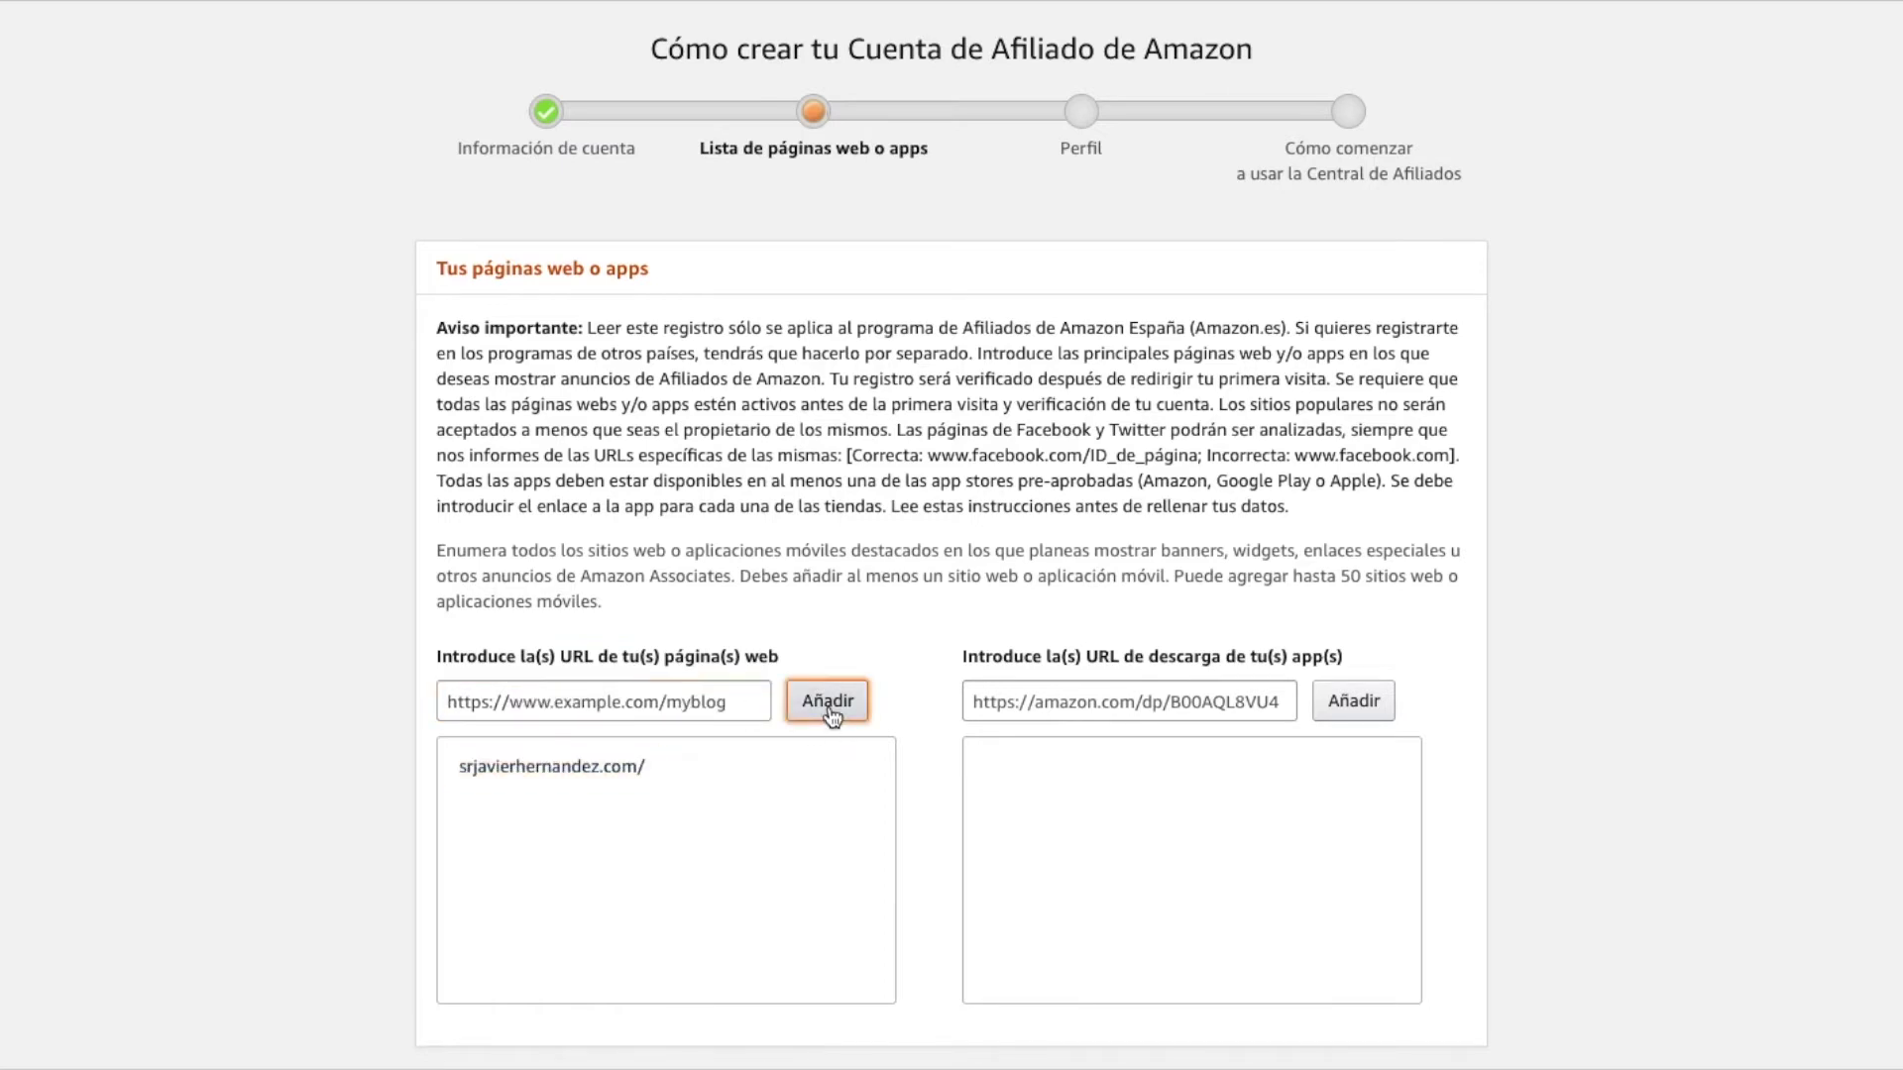
pyautogui.moveTo(646, 775)
pyautogui.scroll(-2, 876, 728)
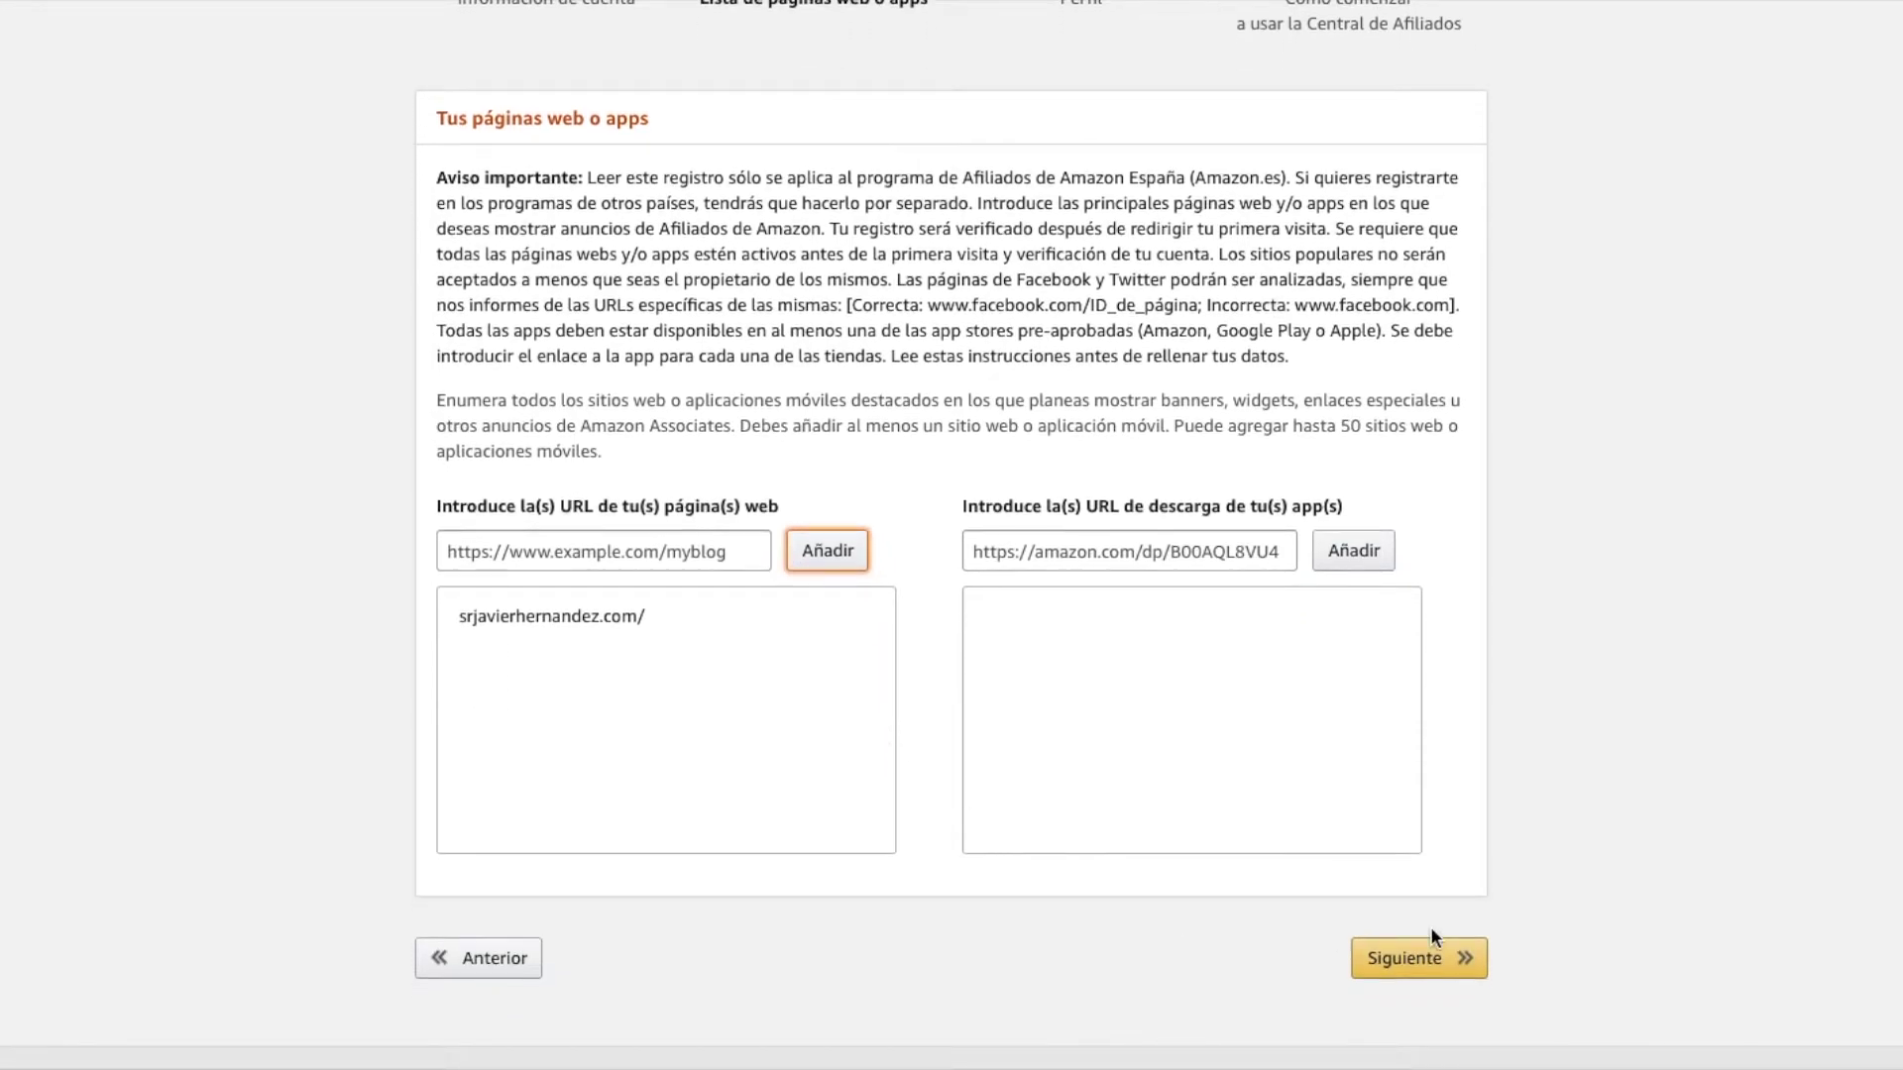
pyautogui.click(1420, 963)
pyautogui.scroll(2, 700, 745)
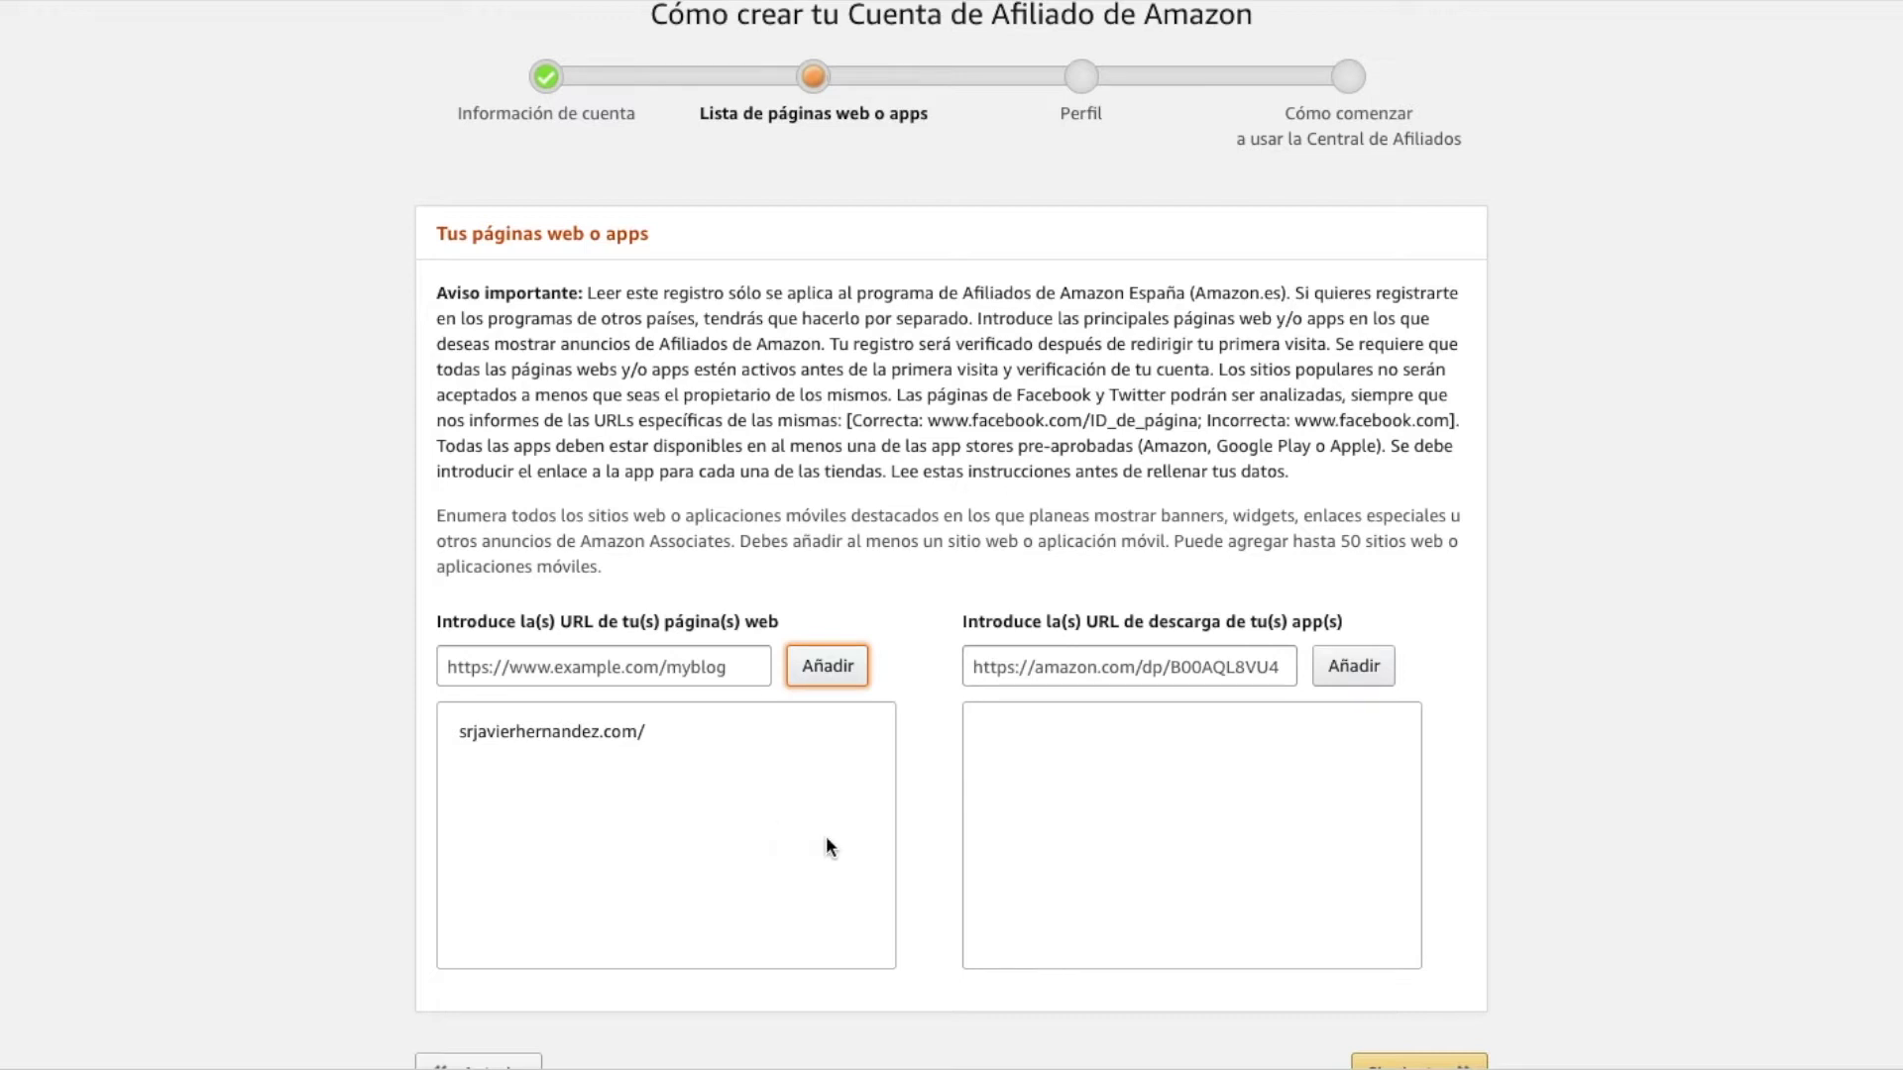
pyautogui.scroll(-1, 849, 807)
pyautogui.scroll(1, 848, 806)
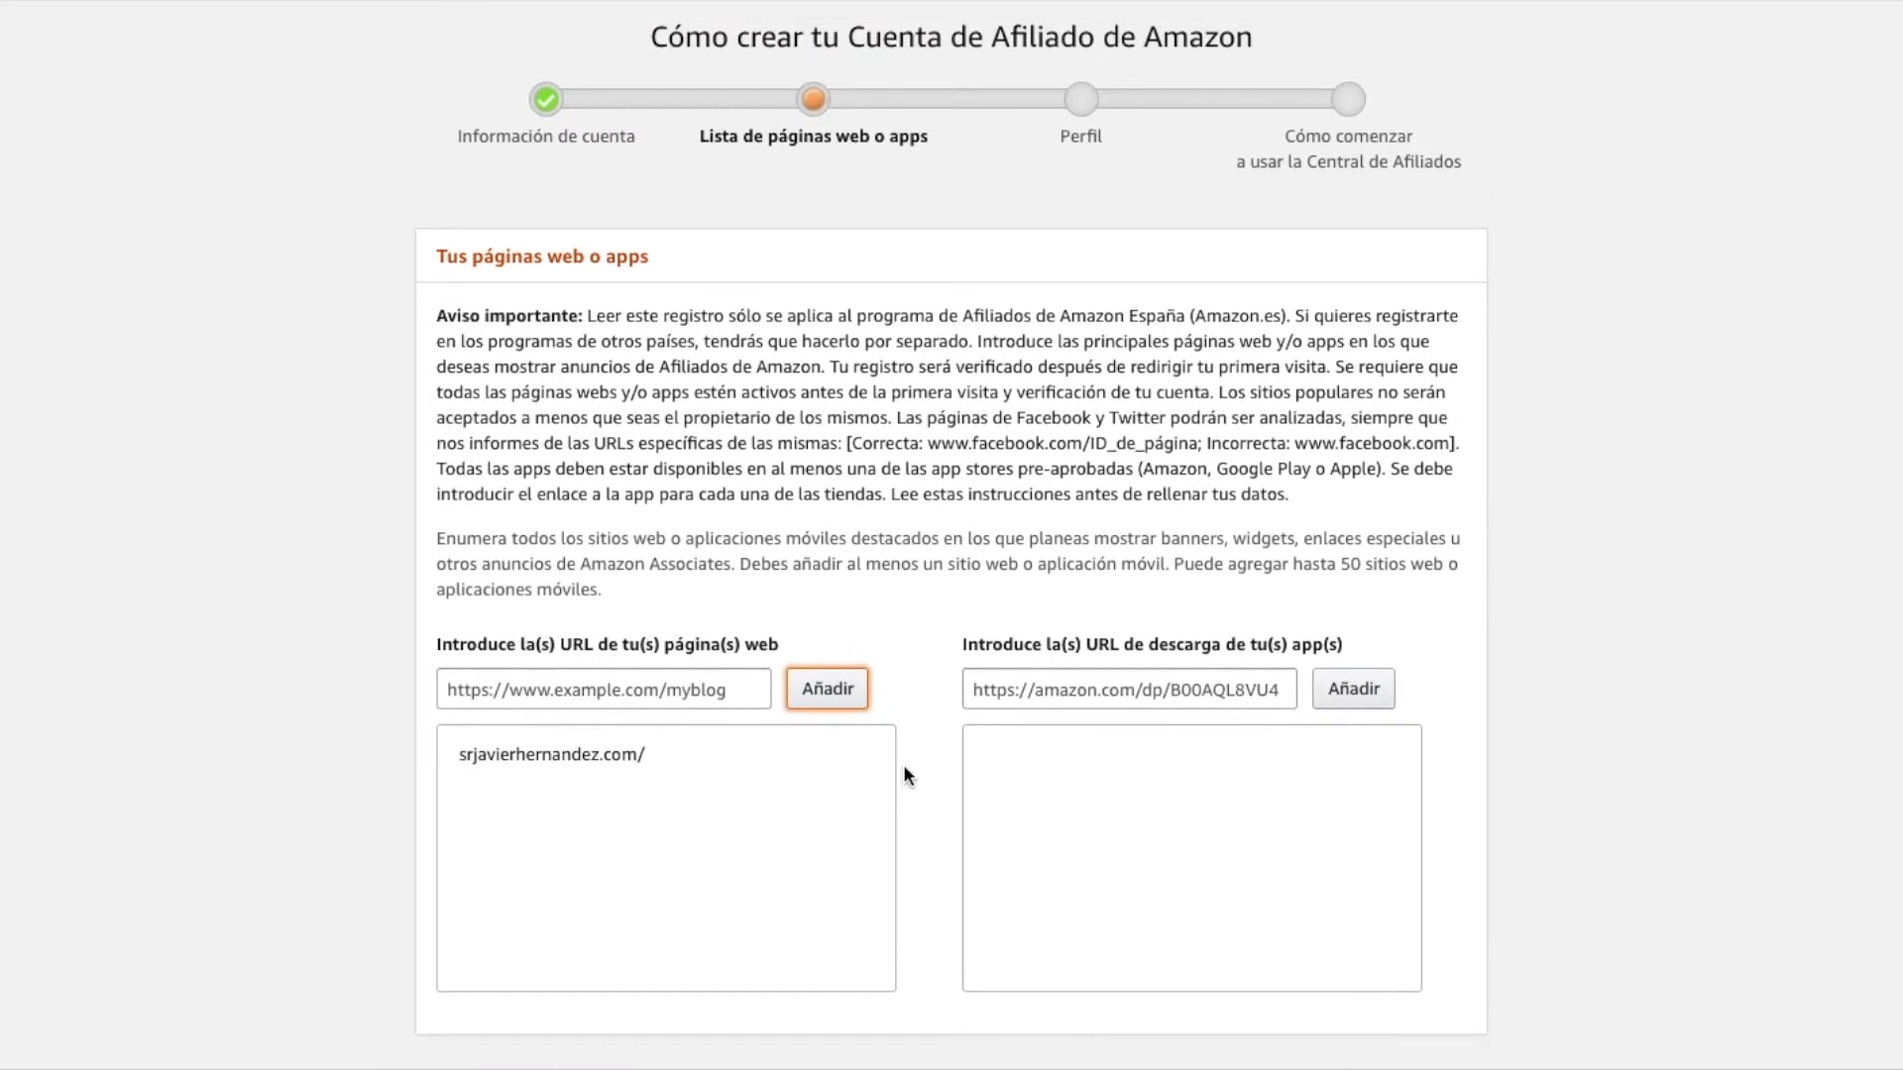
pyautogui.scroll(-2, 1402, 843)
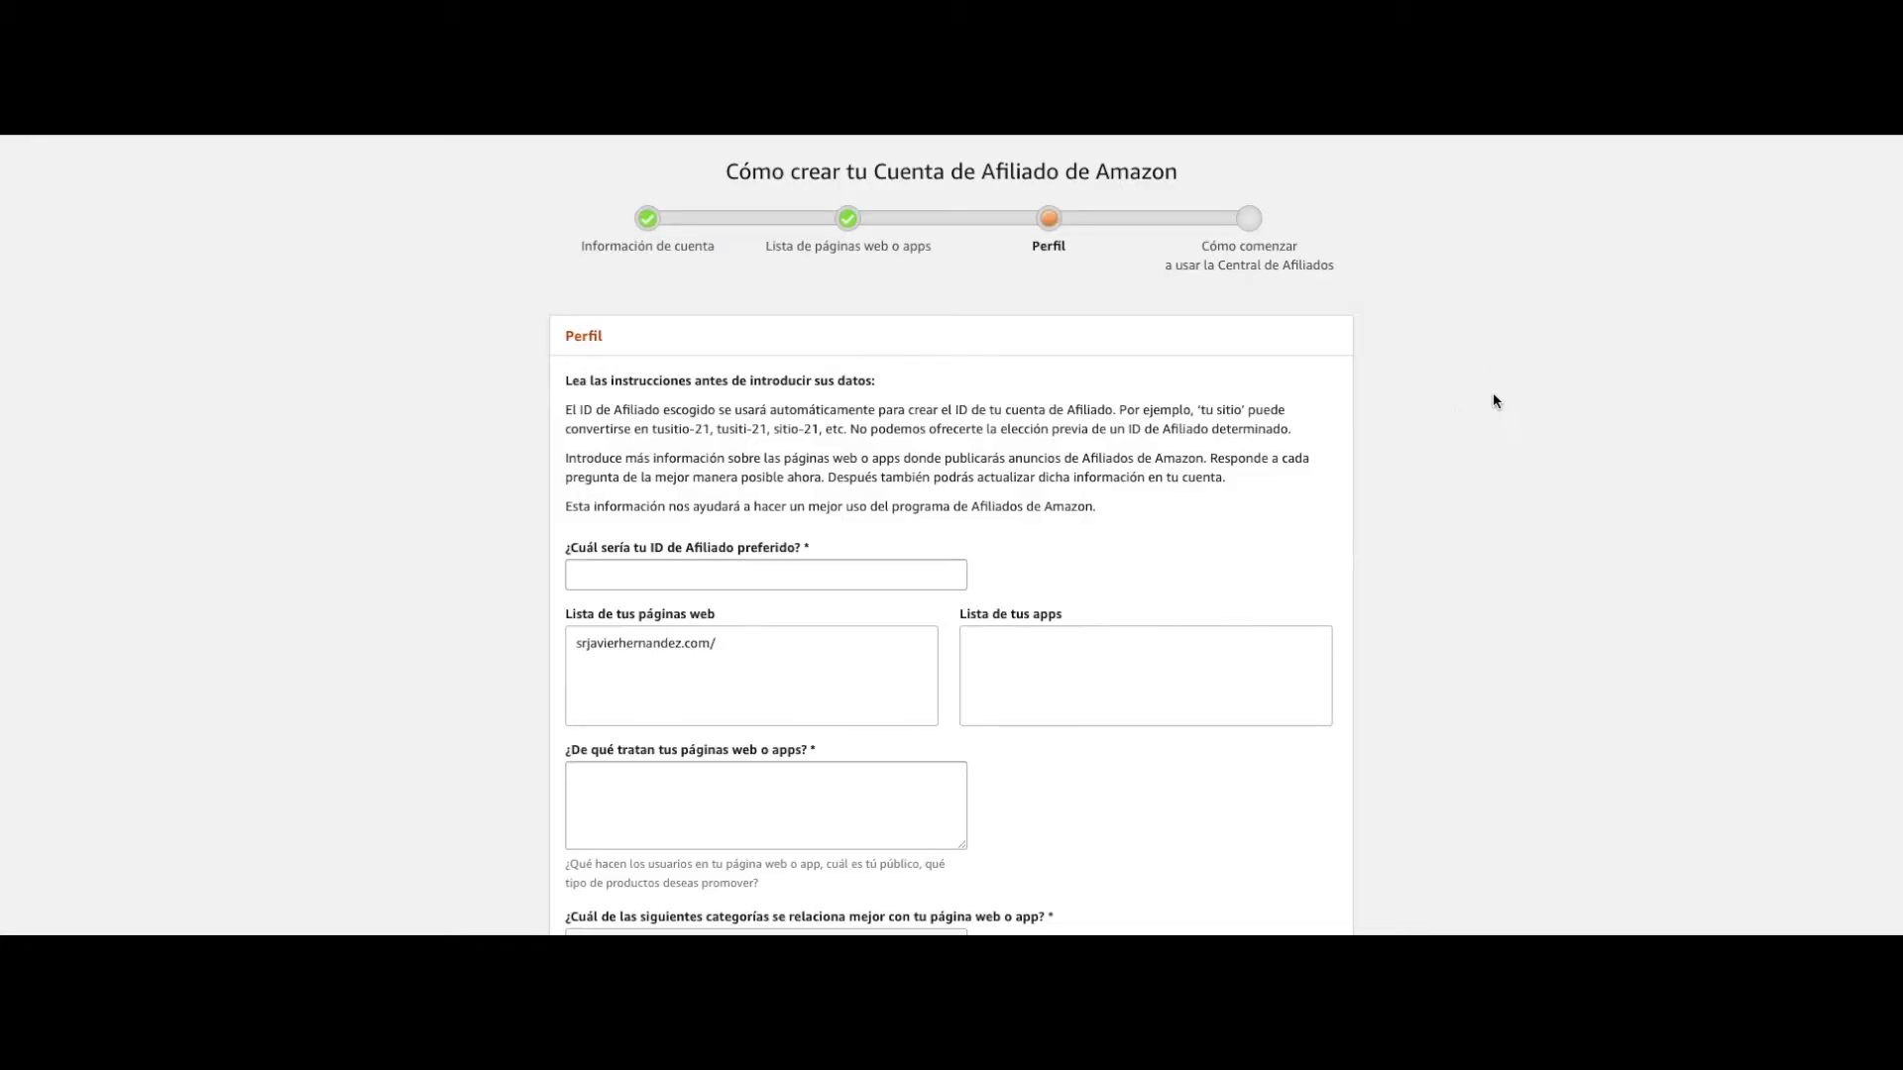
# Examine the Perfil form's affiliate ID and website description fields, and the options offered for main and secondary topics.
pyautogui.scroll(-2, 823, 287)
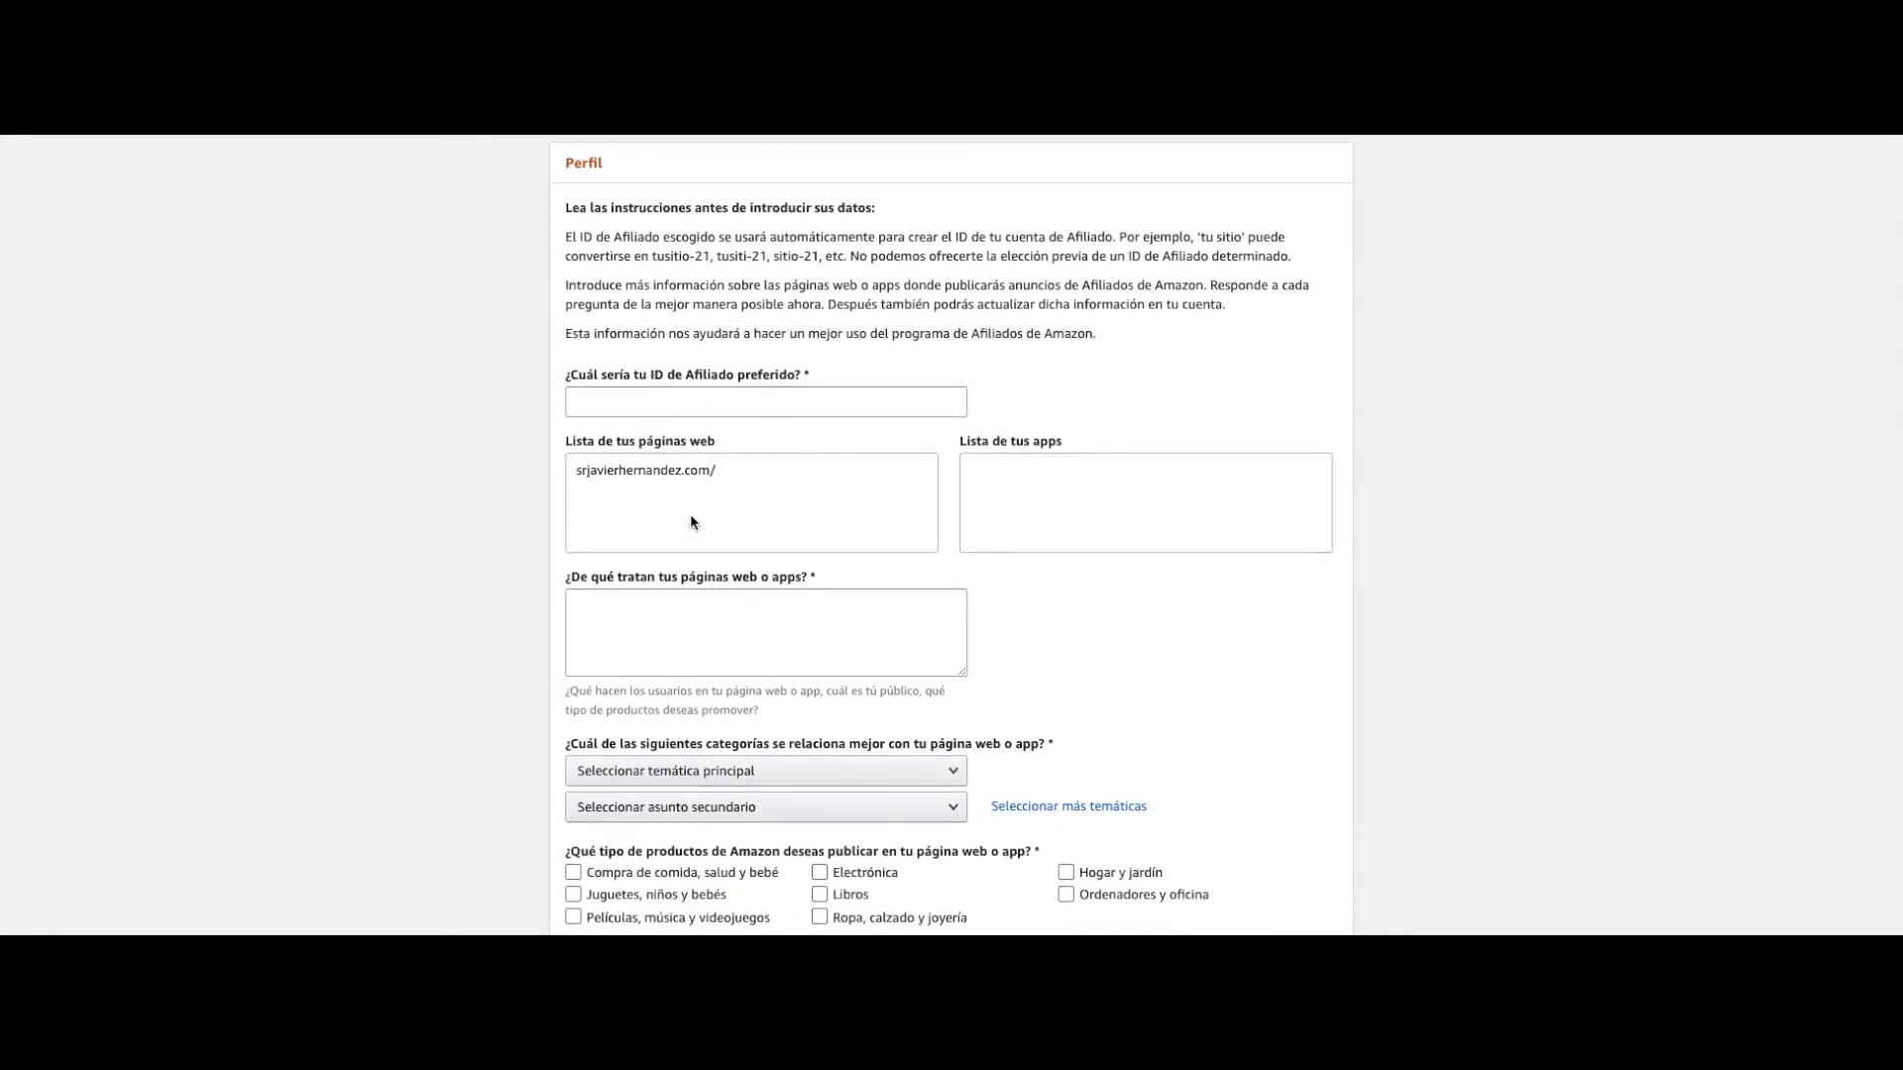
pyautogui.scroll(-1, 777, 507)
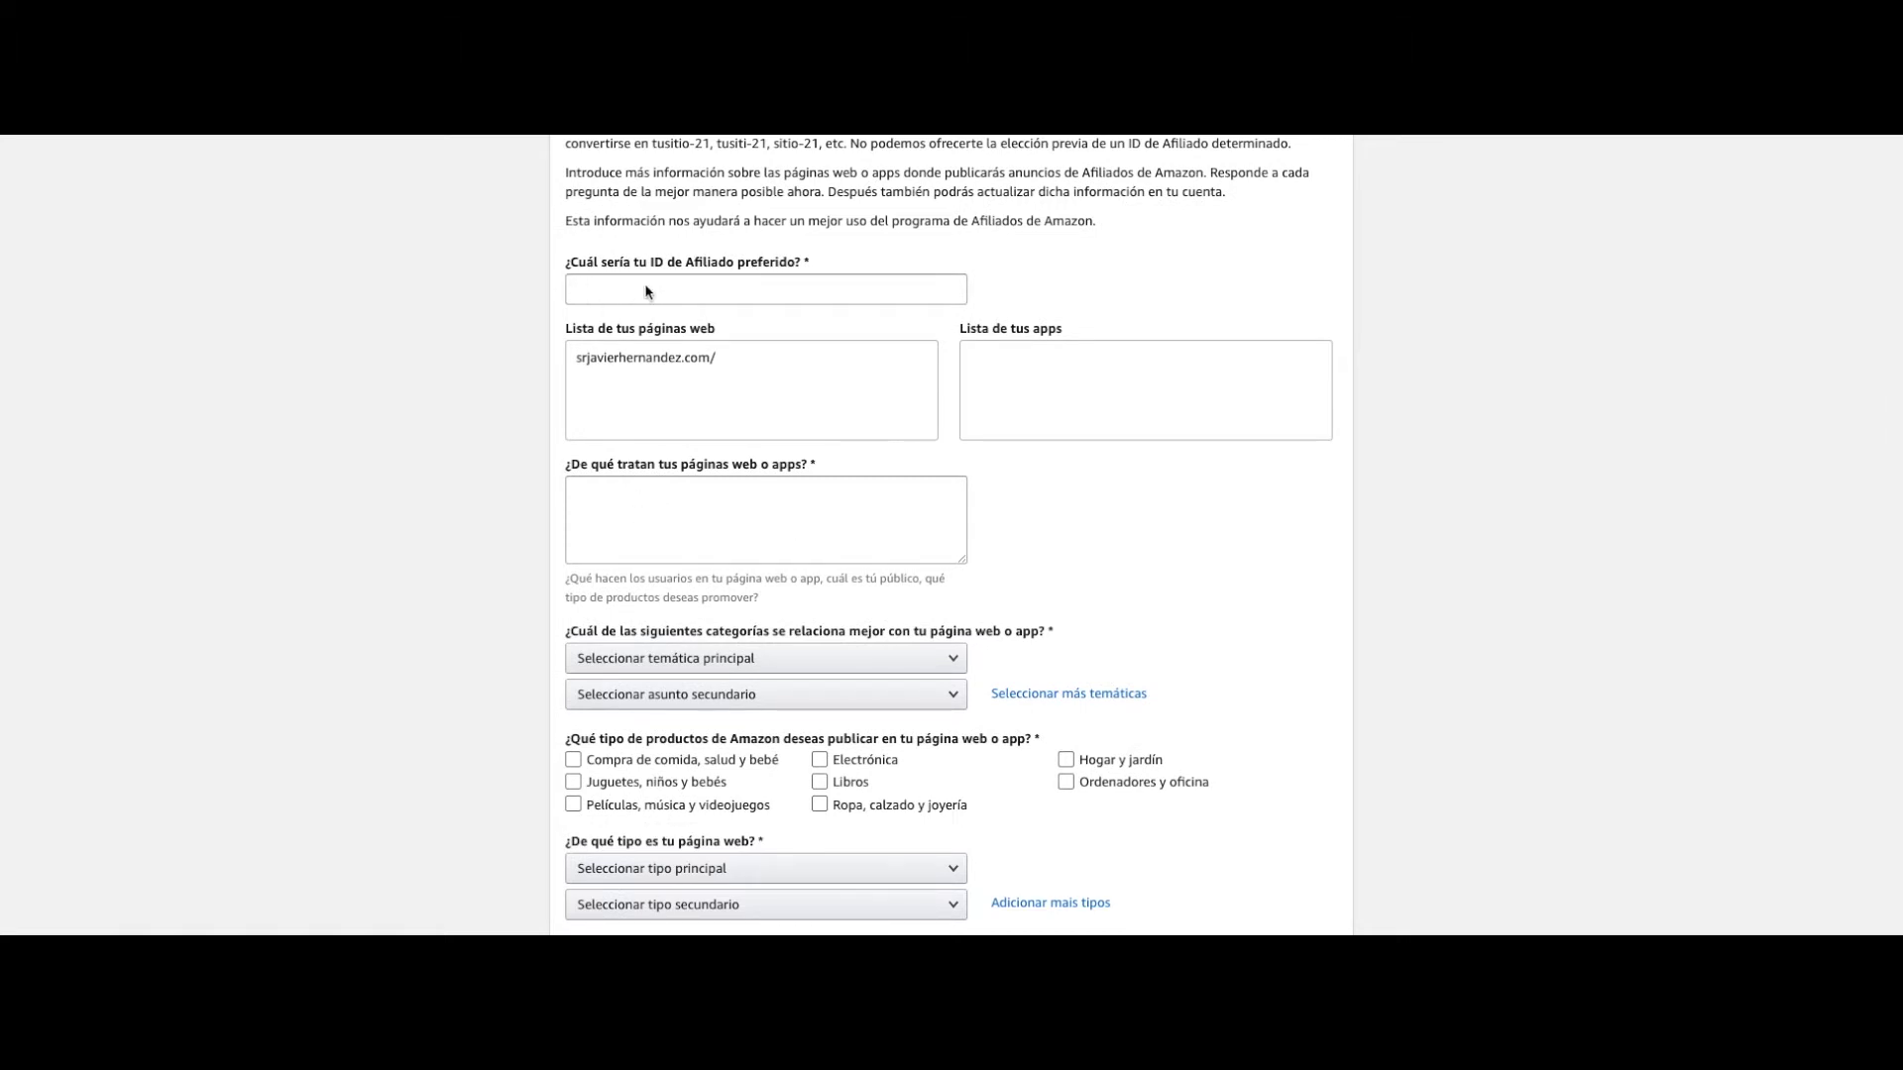
pyautogui.scroll(1, 645, 290)
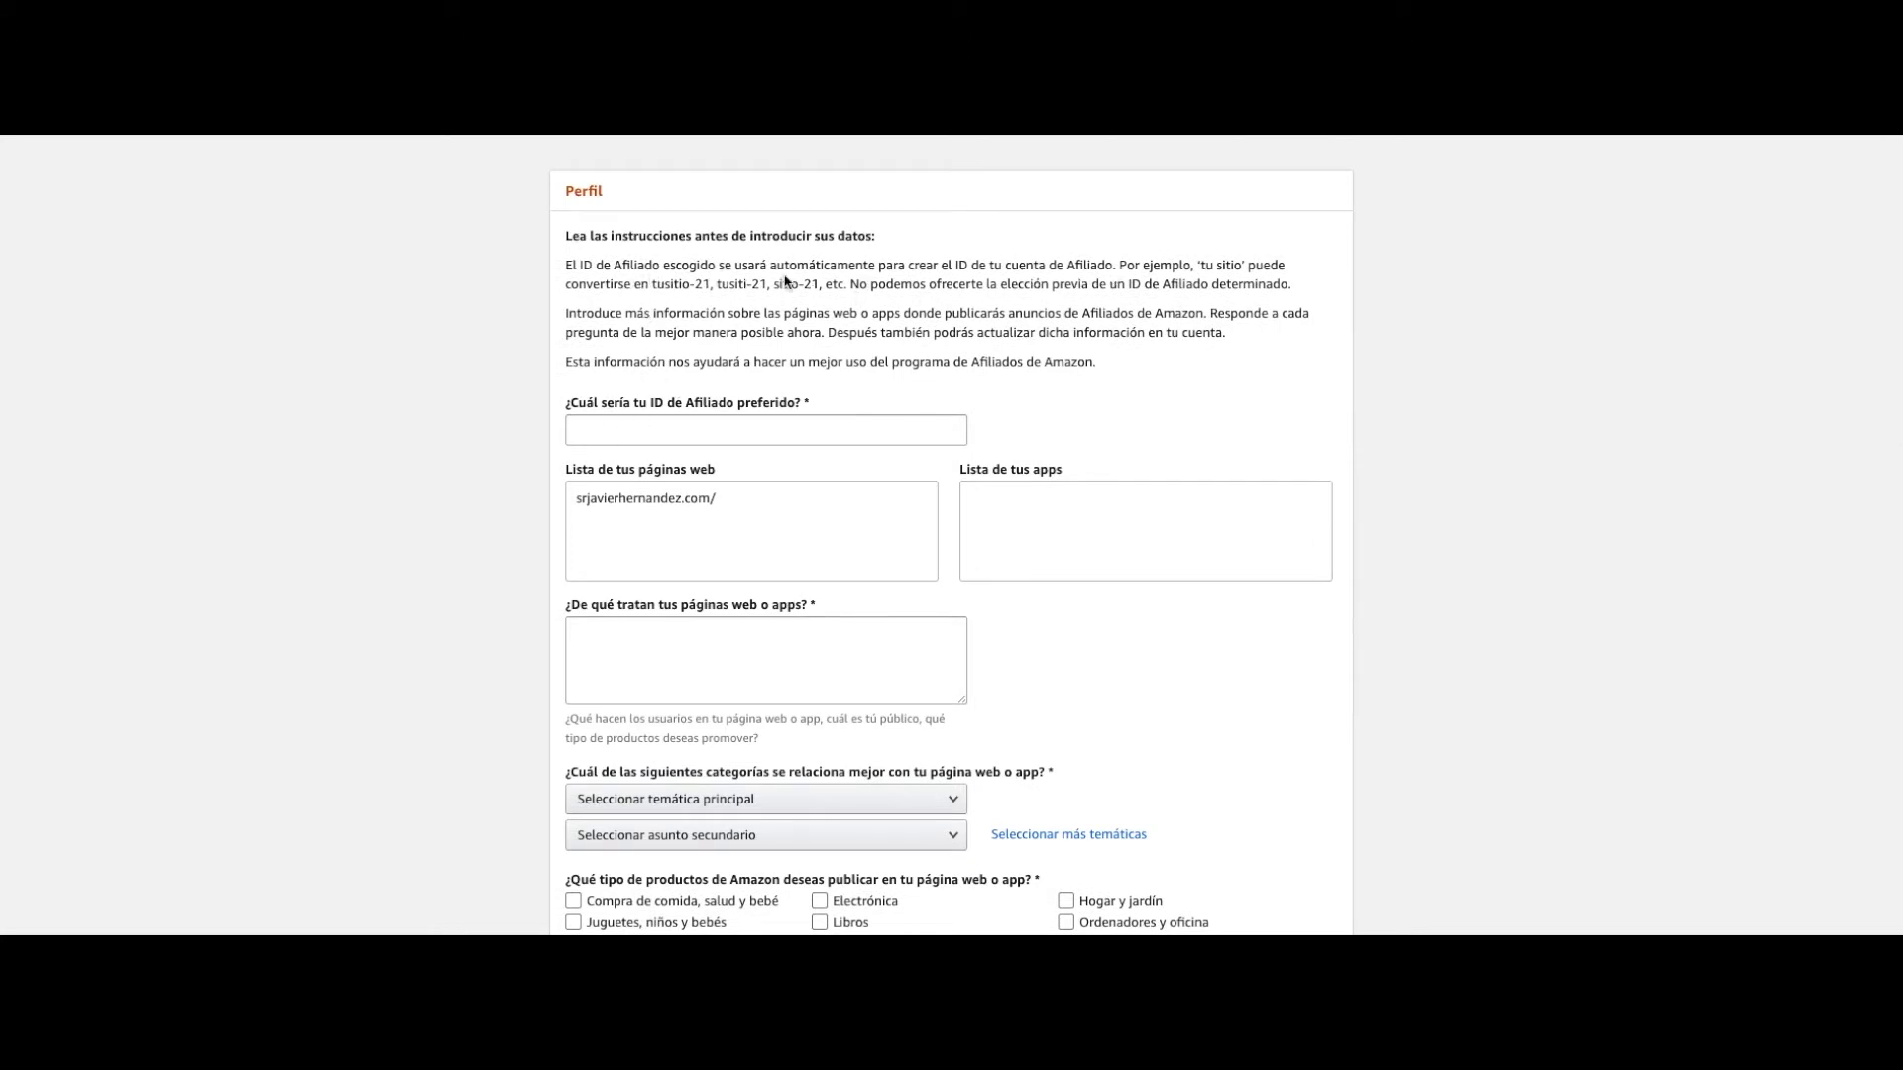
pyautogui.scroll(-2, 910, 447)
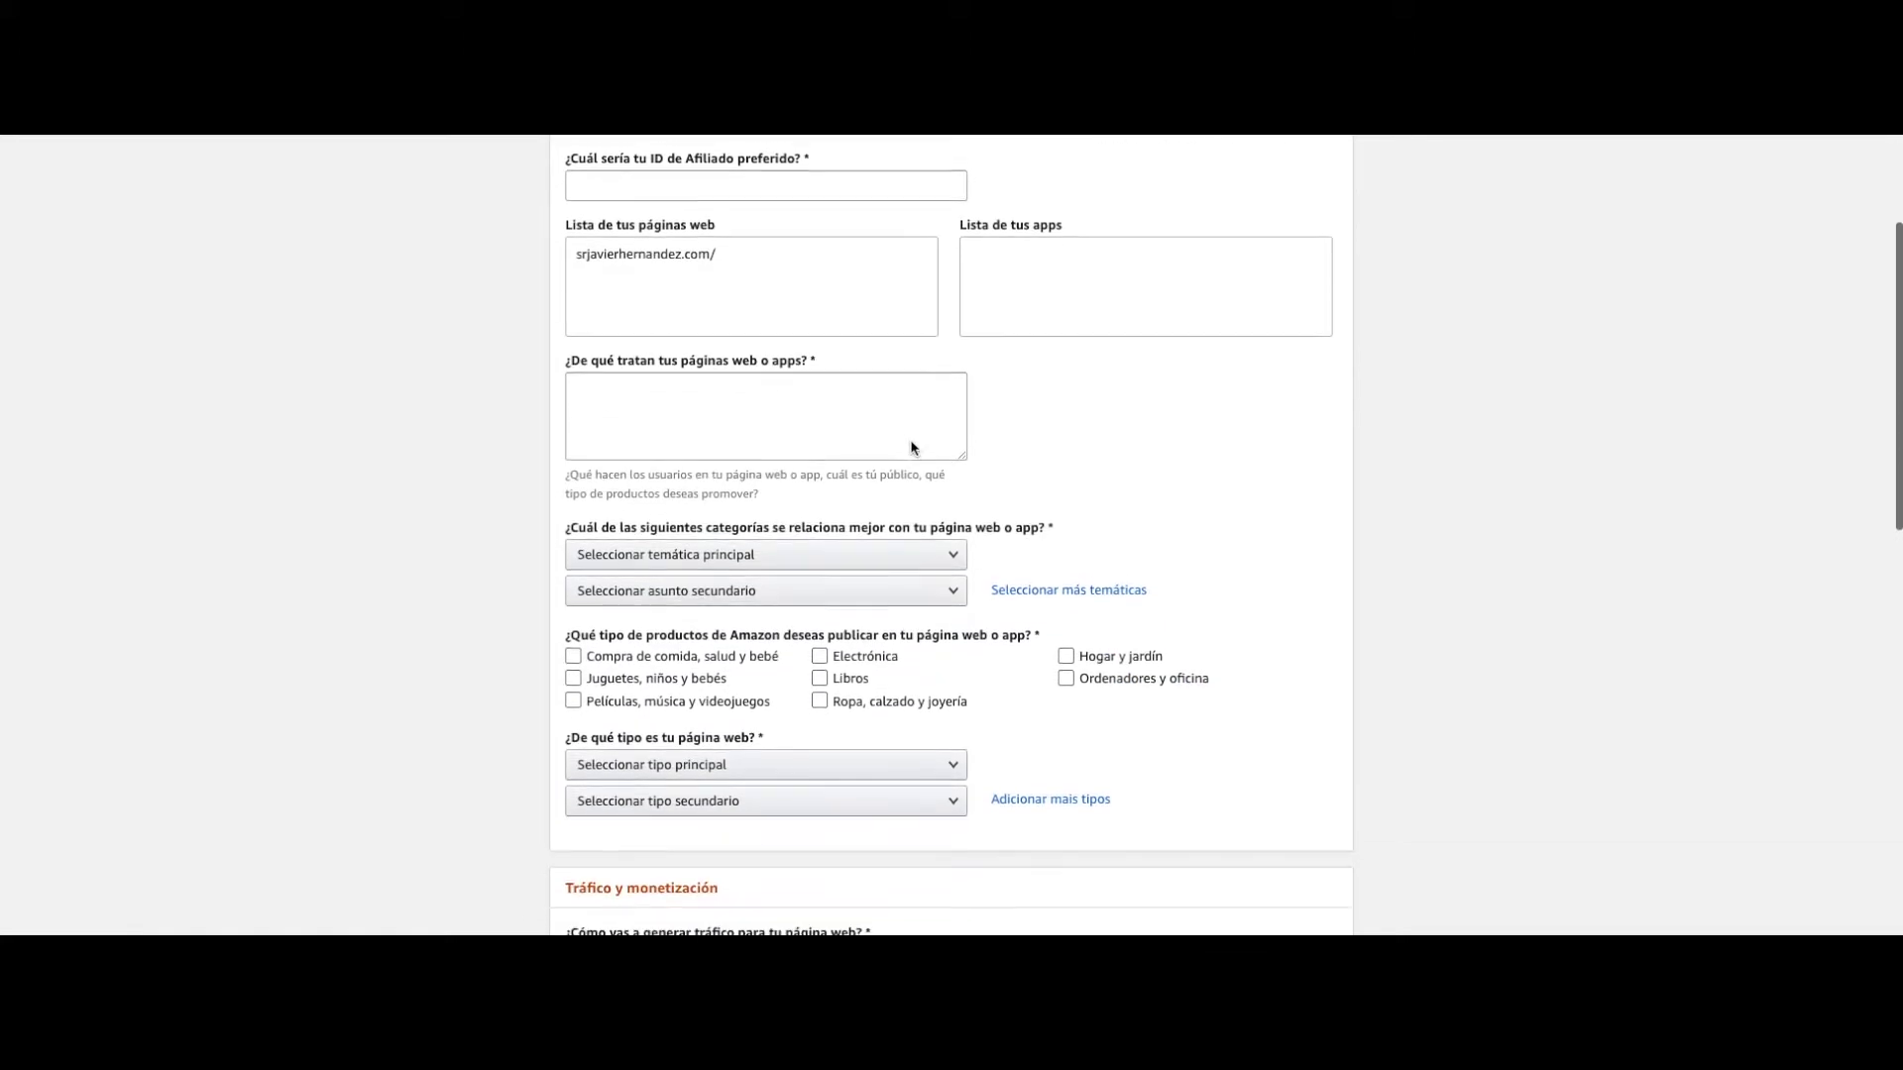
pyautogui.scroll(3, 878, 426)
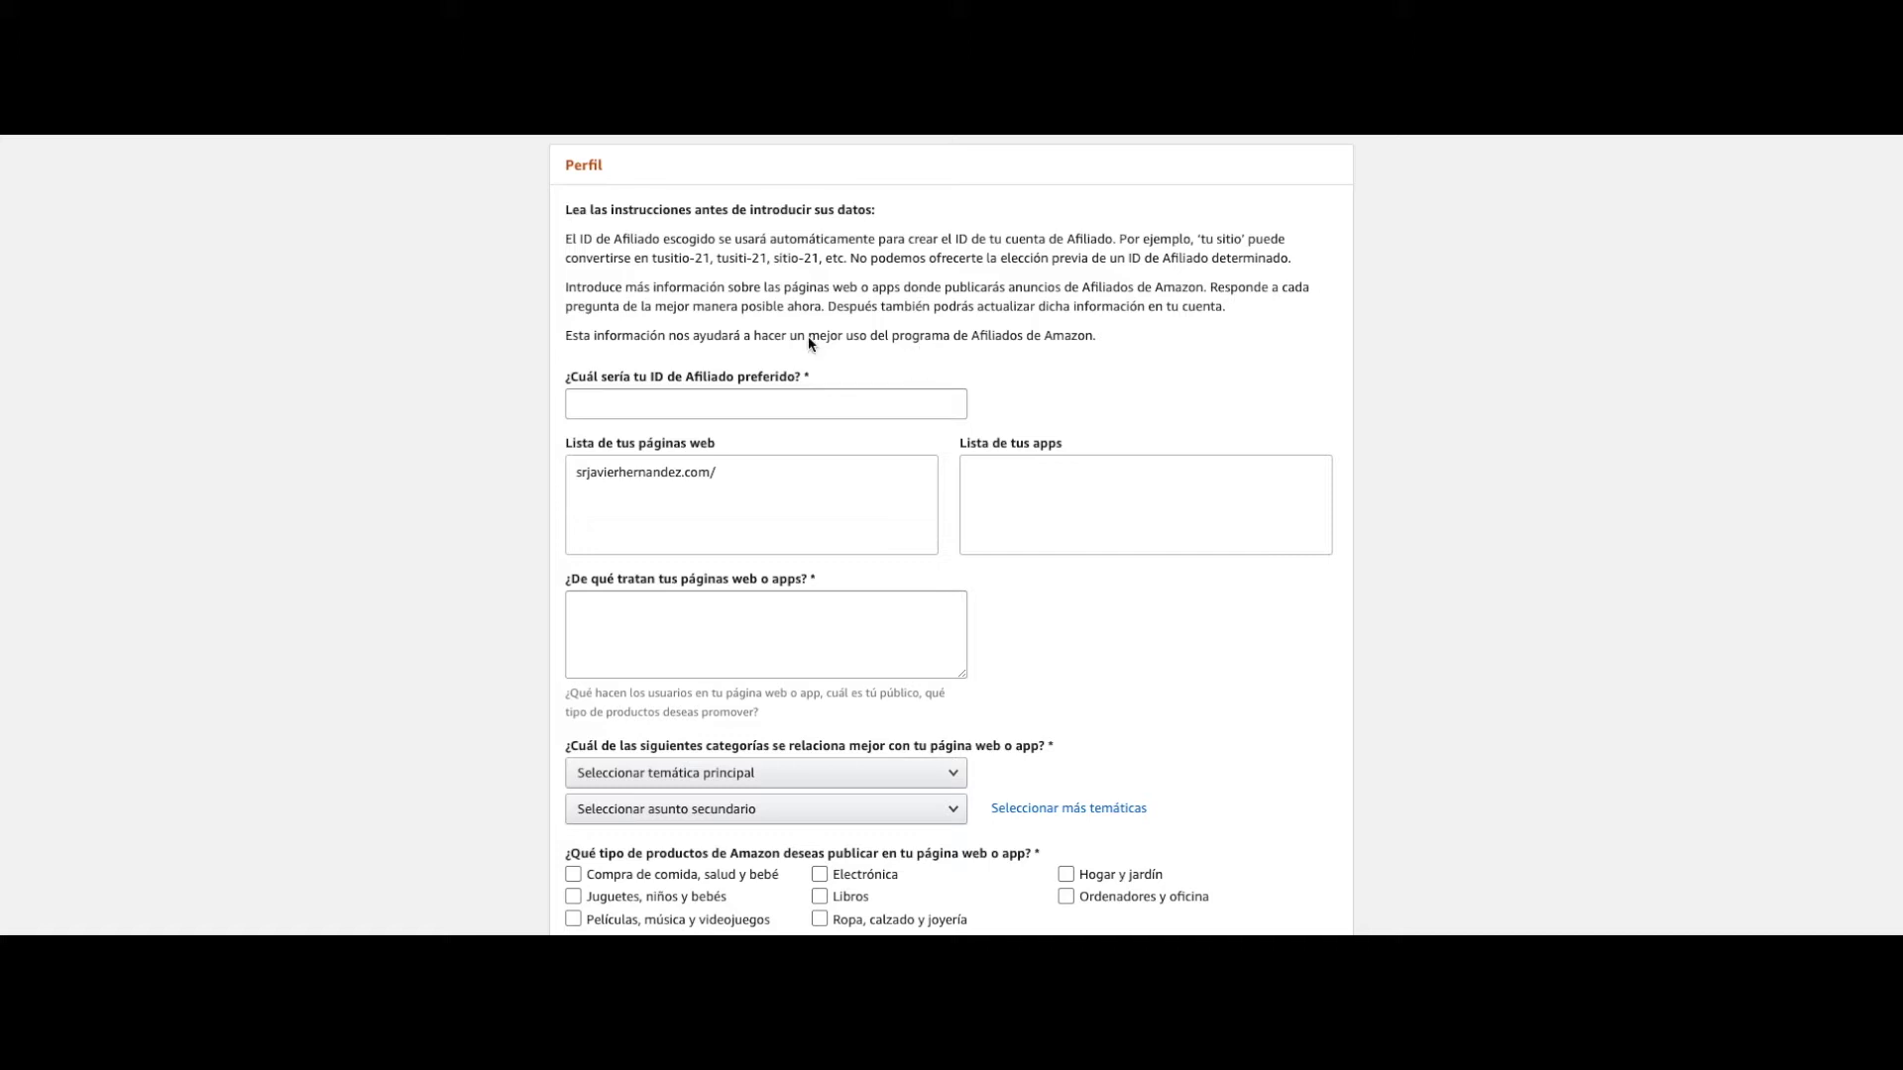
pyautogui.scroll(-4, 829, 370)
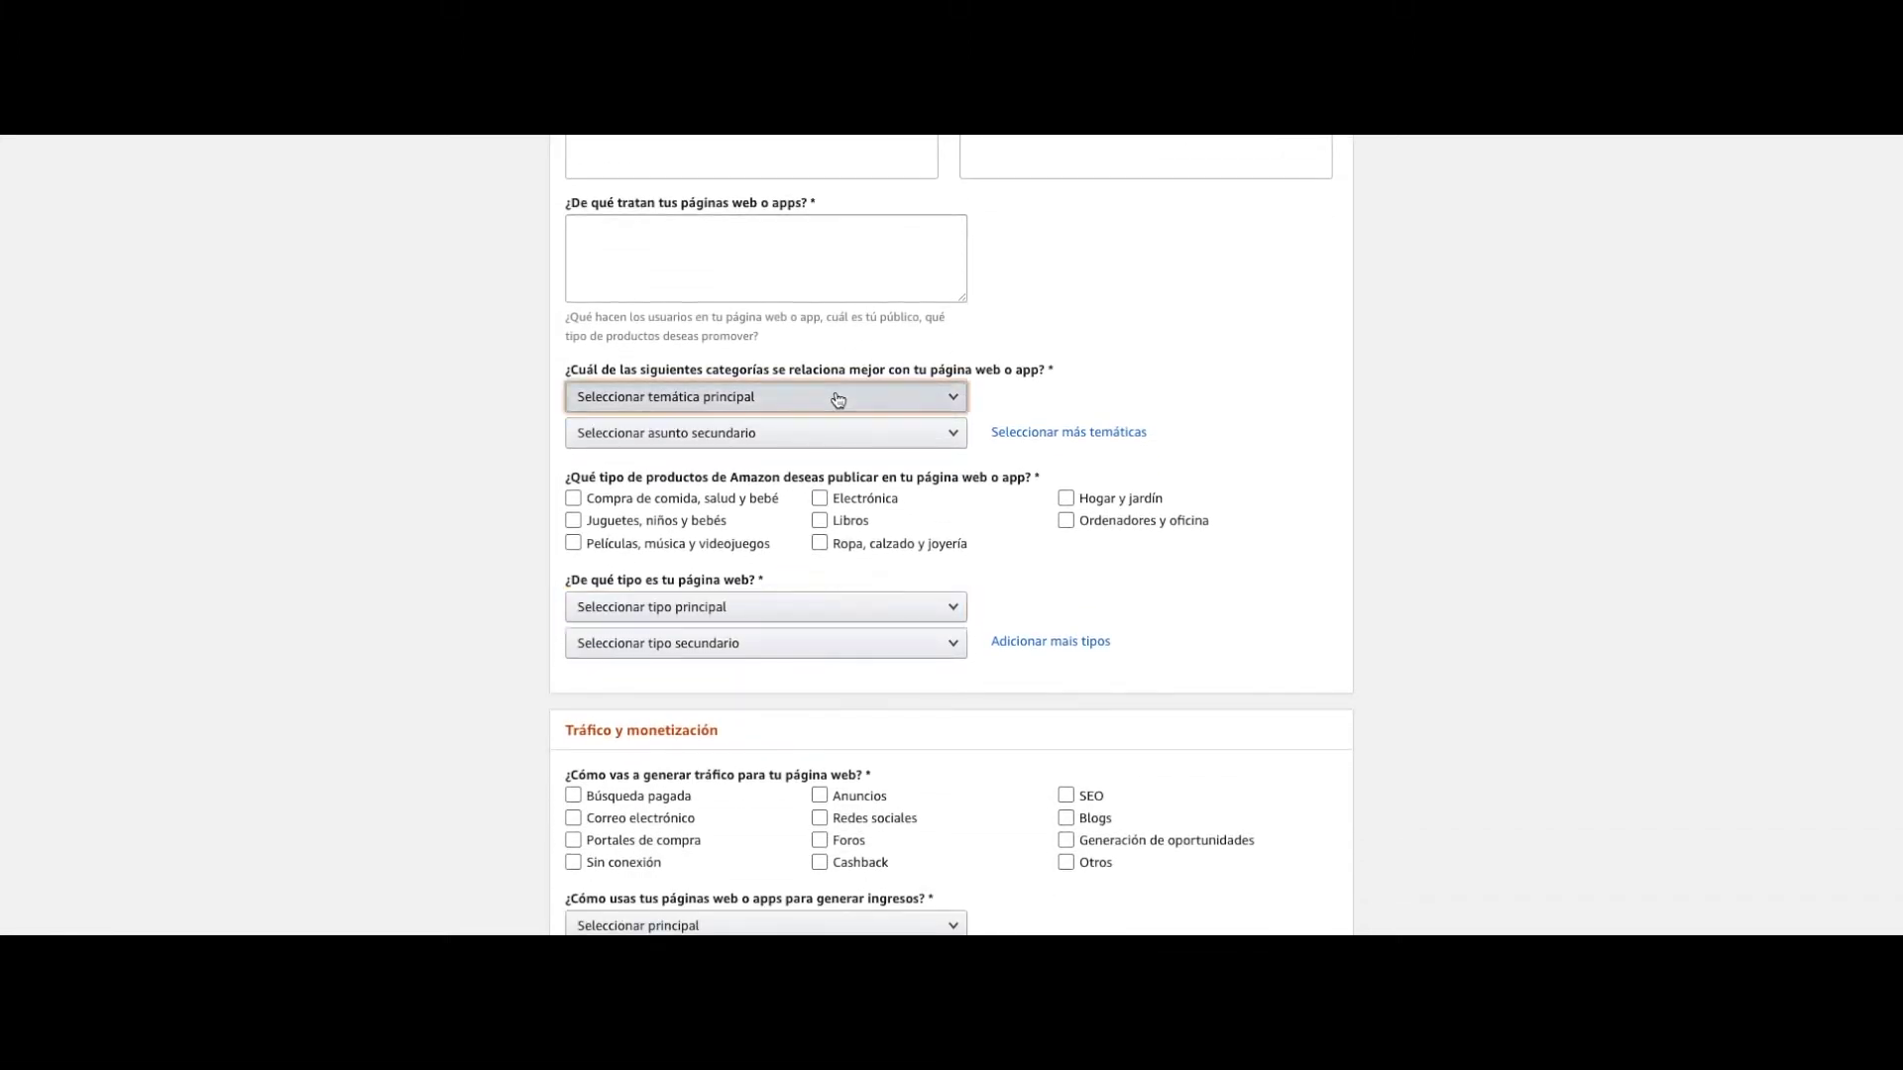
pyautogui.click(834, 398)
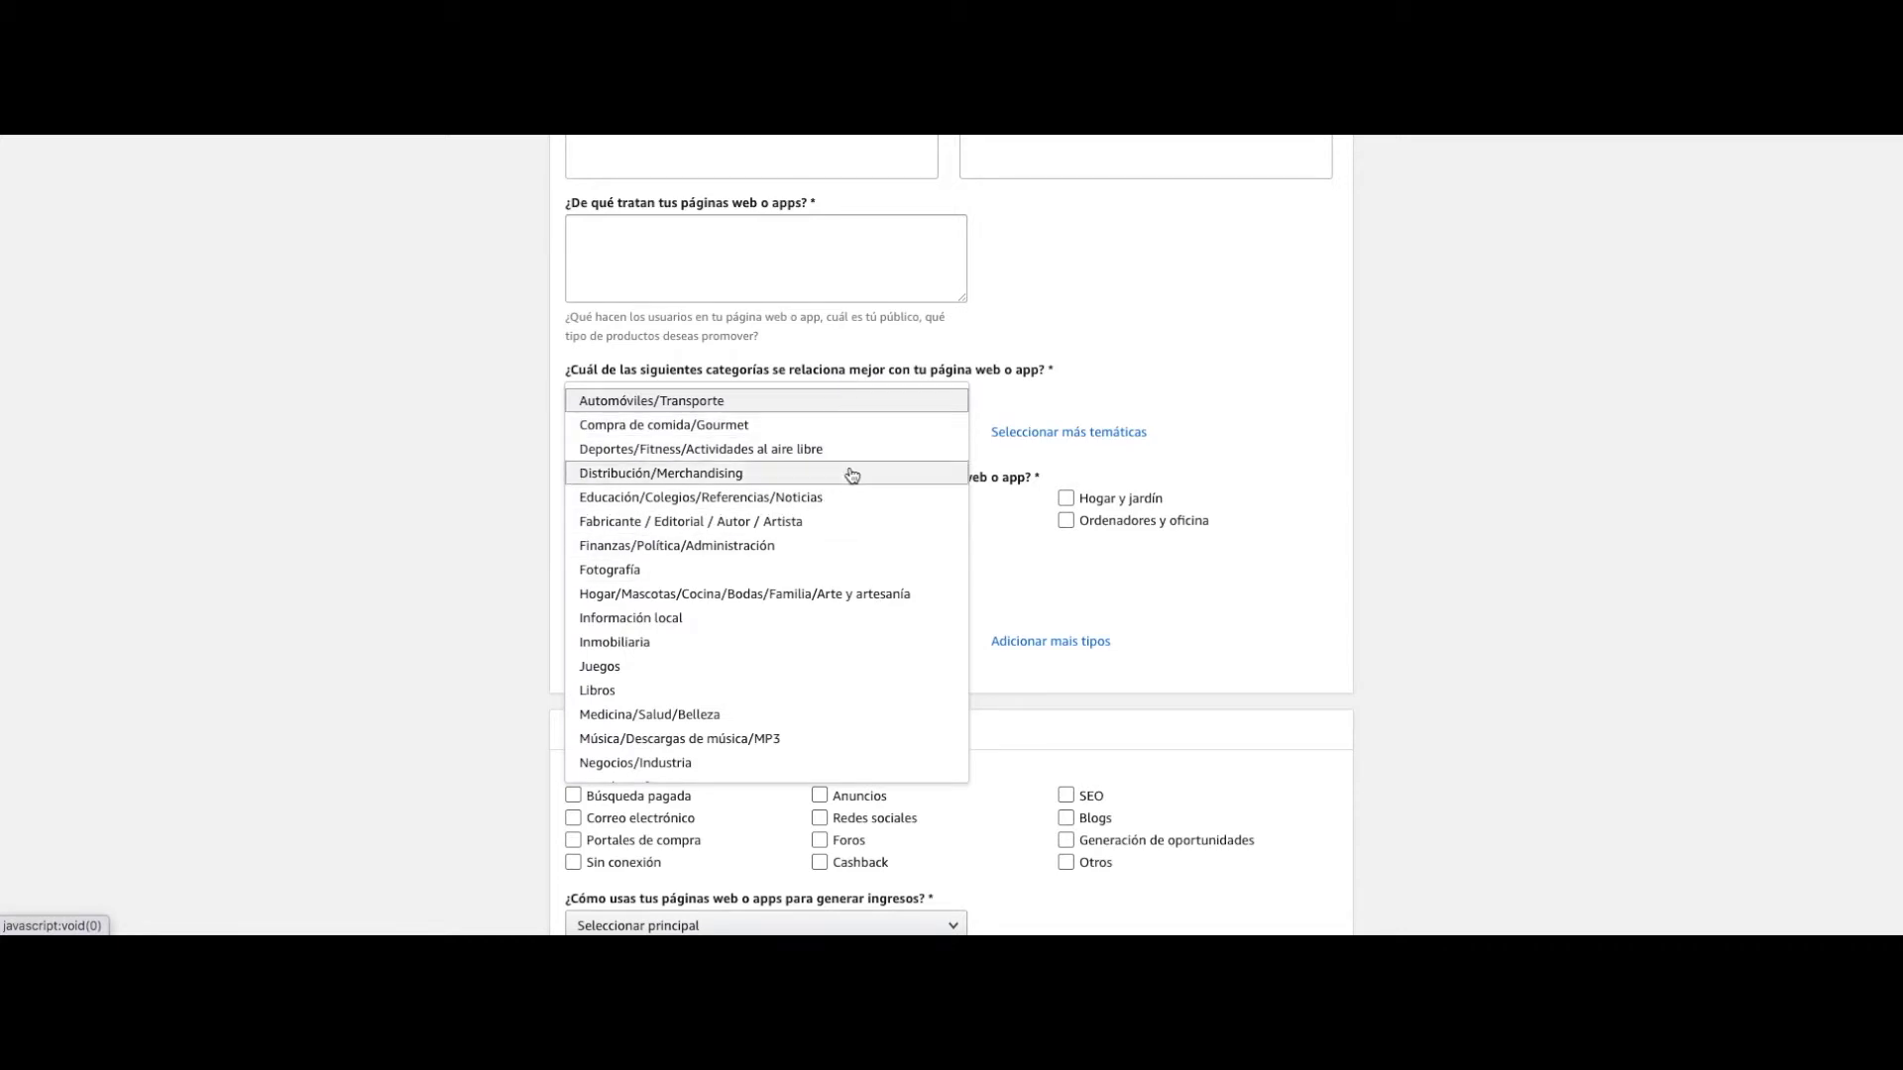
pyautogui.click(1110, 390)
pyautogui.click(790, 437)
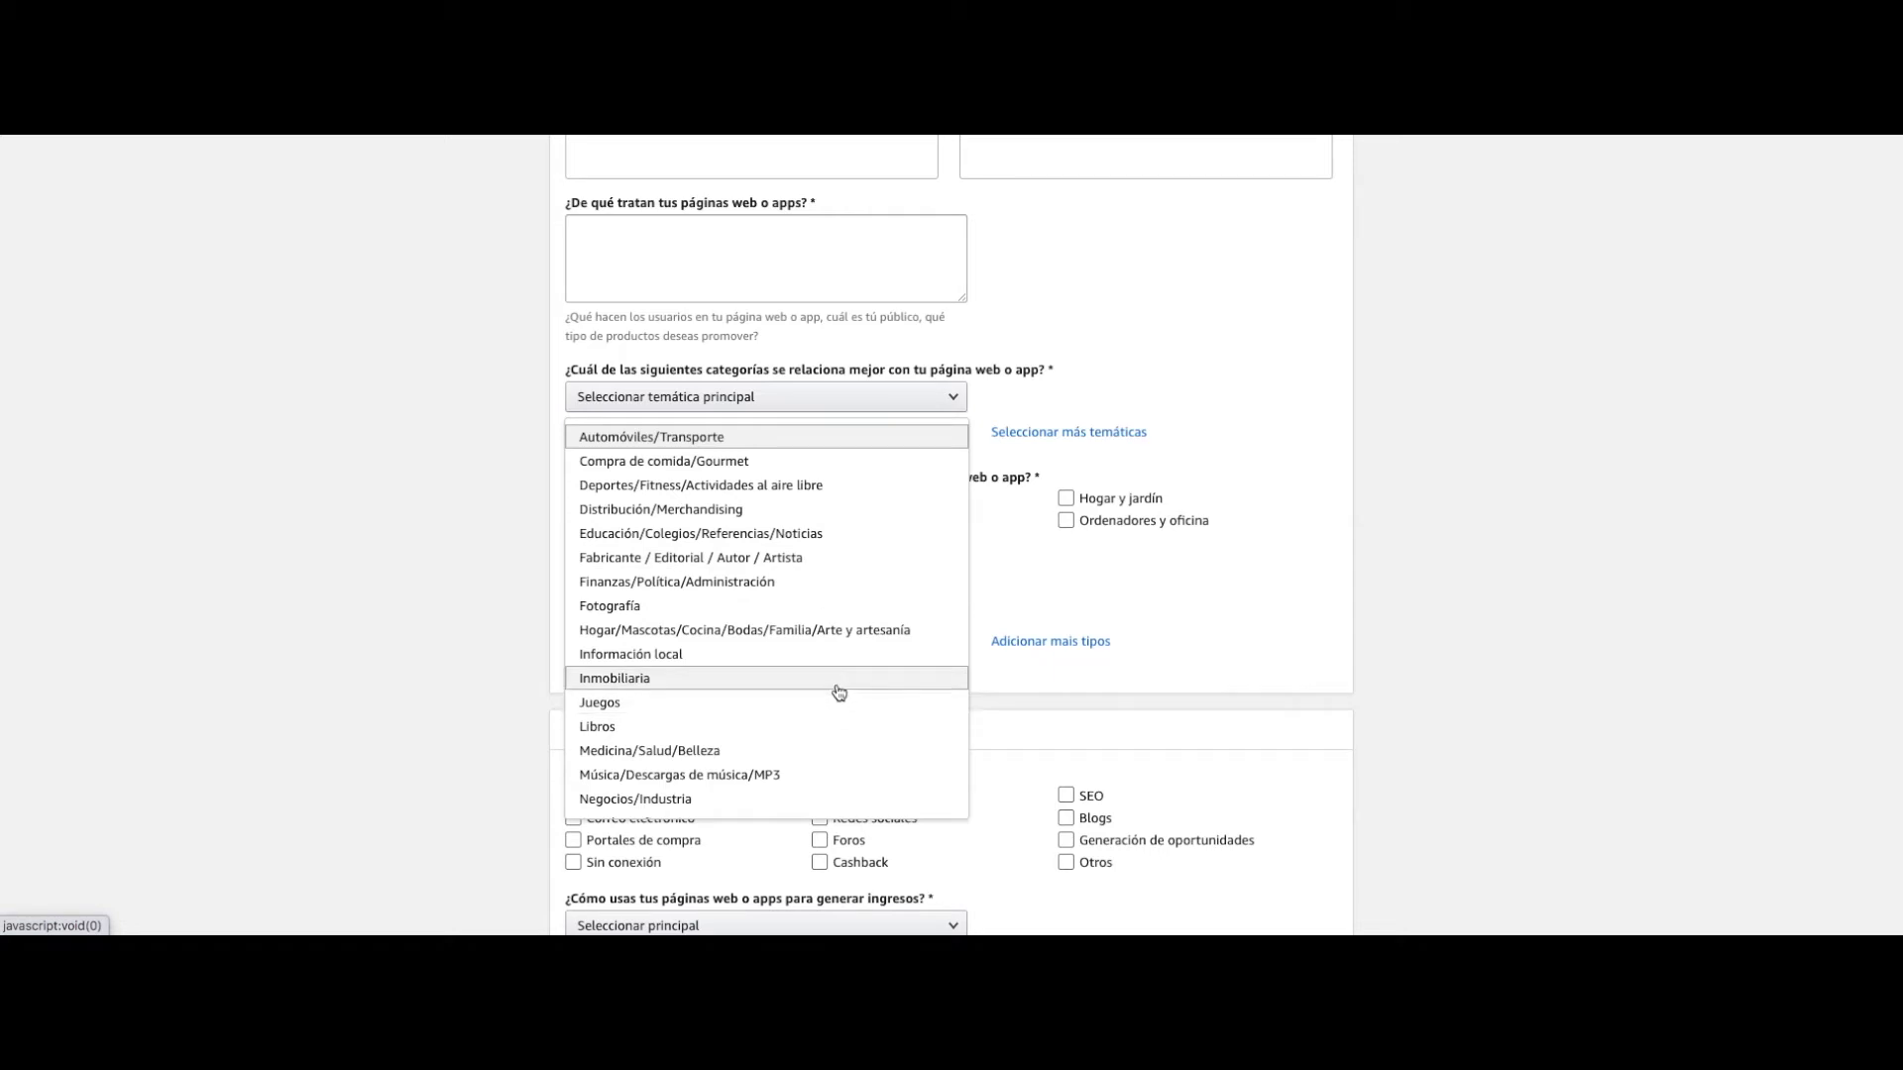
pyautogui.scroll(-2, 849, 659)
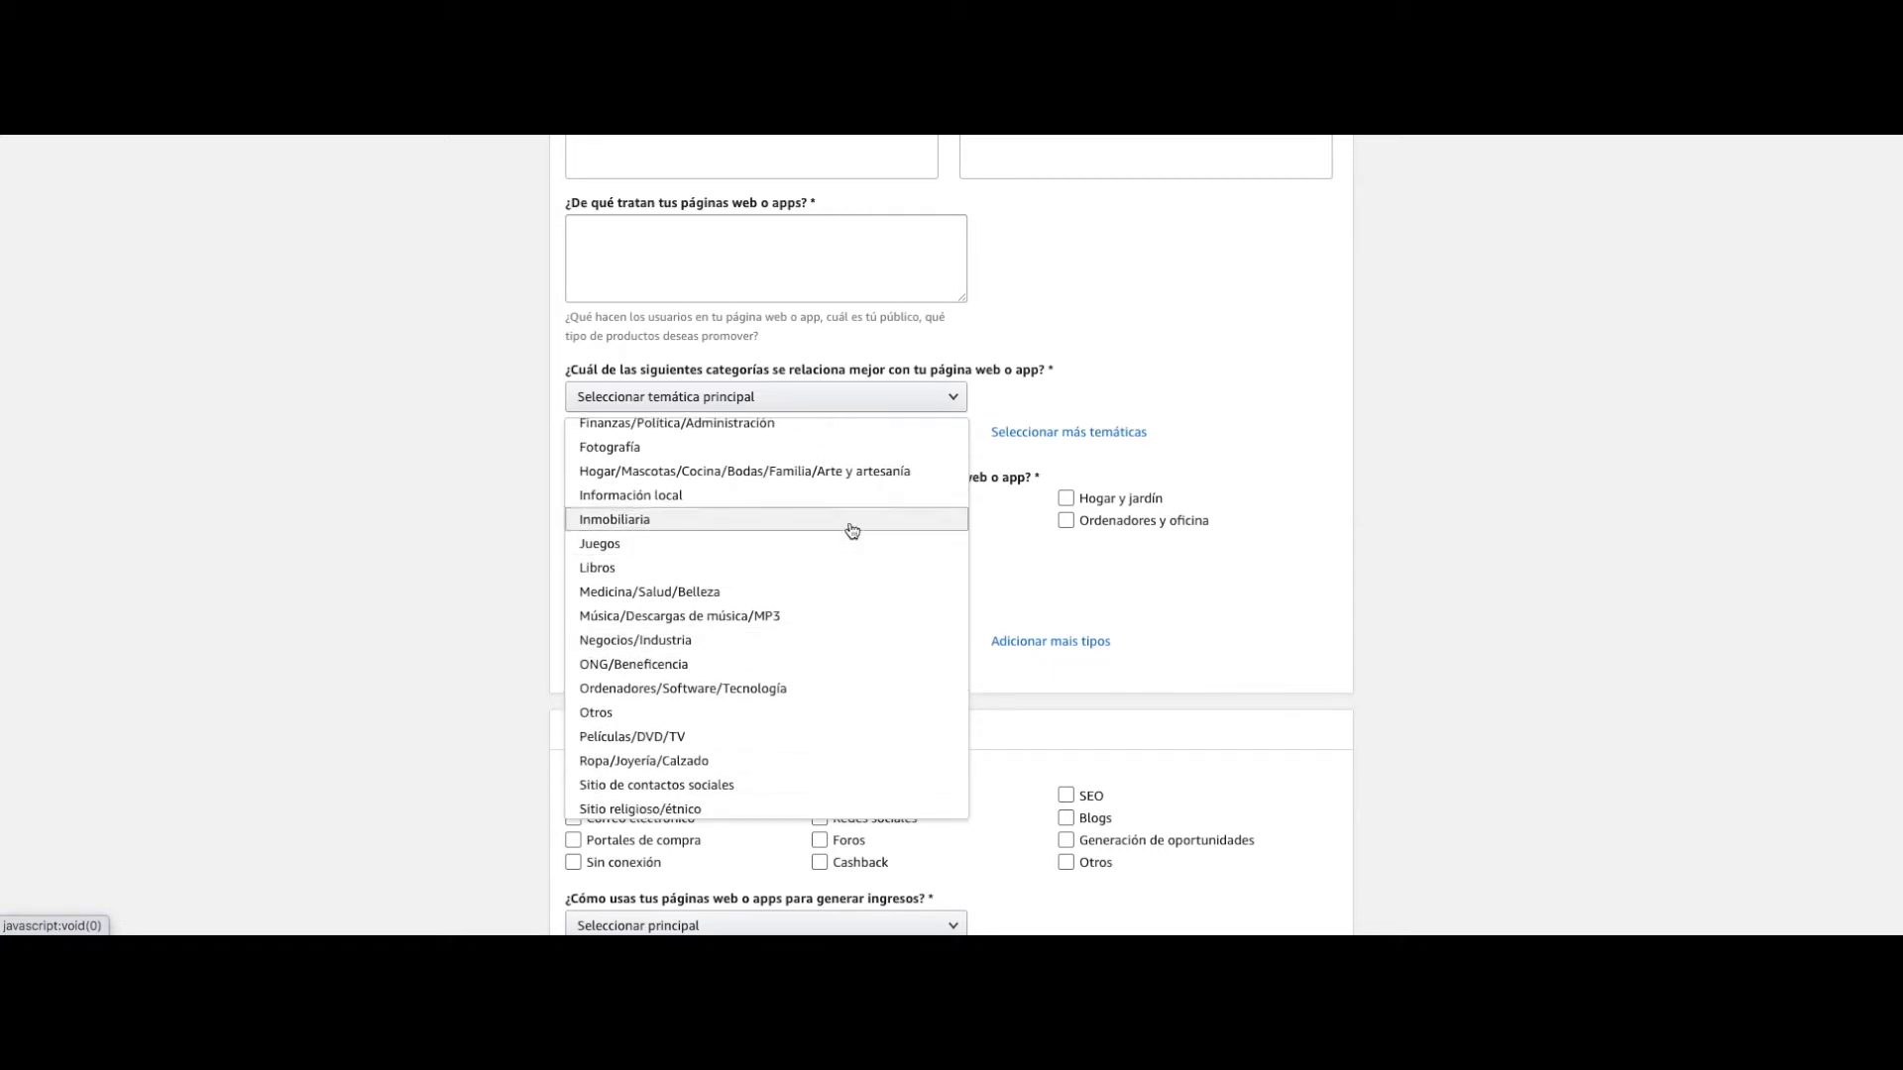
pyautogui.click(1126, 359)
pyautogui.scroll(-1, 843, 446)
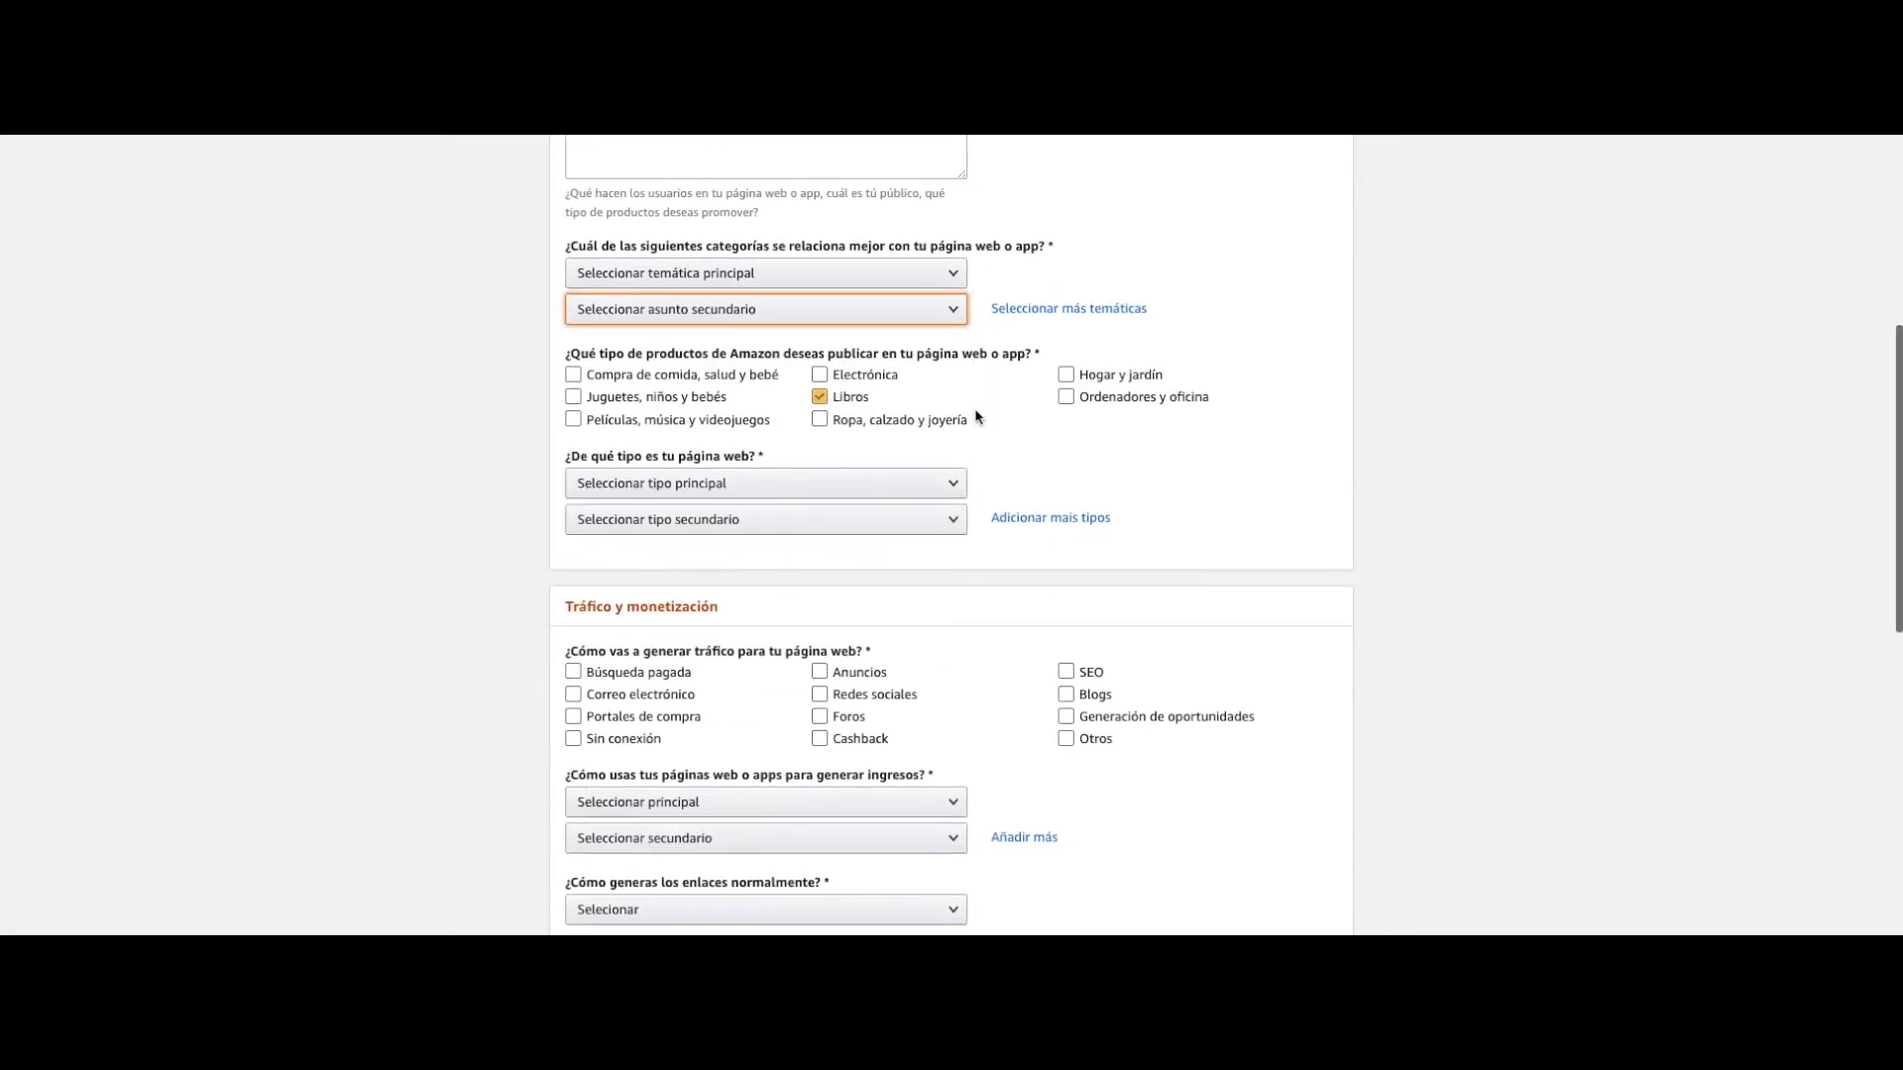
pyautogui.click(699, 398)
pyautogui.click(820, 397)
pyautogui.click(821, 419)
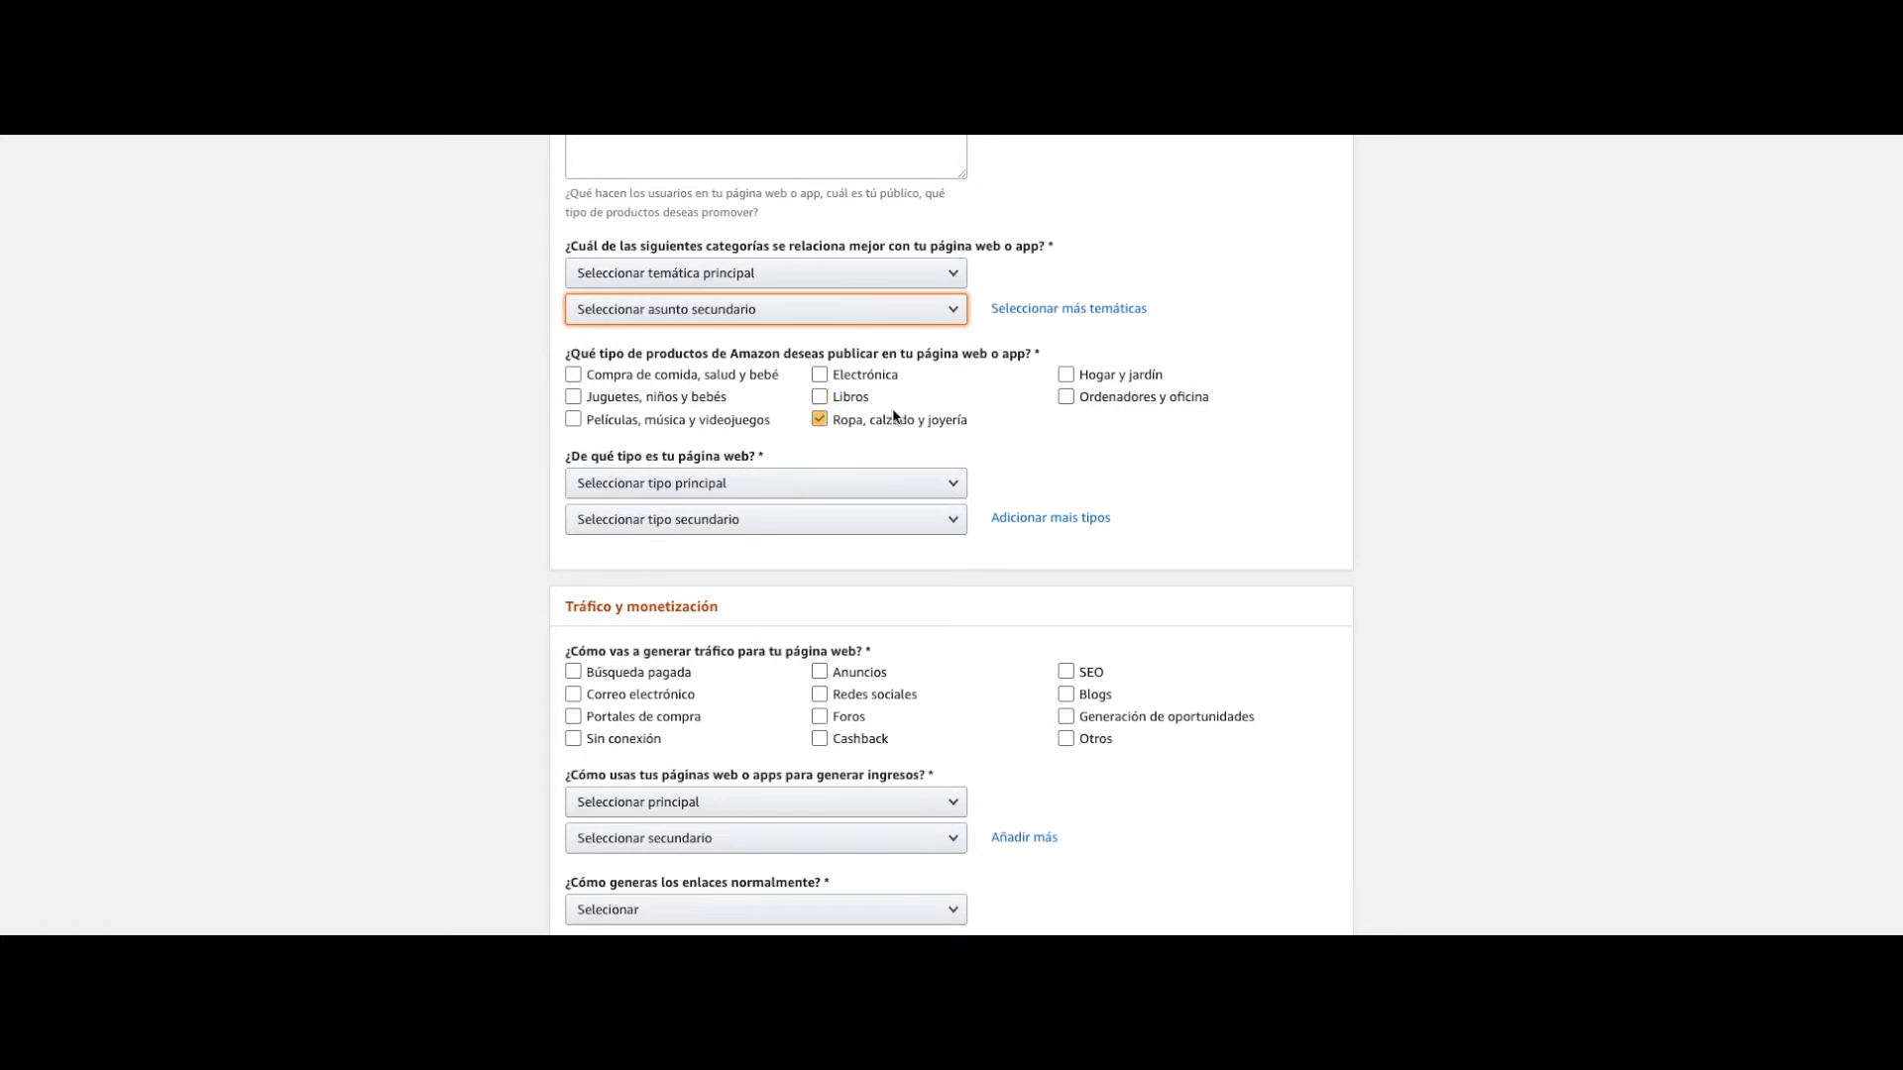
pyautogui.click(841, 399)
pyautogui.click(885, 416)
pyautogui.click(890, 401)
pyautogui.click(842, 419)
pyautogui.click(841, 400)
pyautogui.click(1087, 399)
pyautogui.click(1088, 380)
pyautogui.click(1096, 381)
# Examine the website type and Tráfico y monetización questions, the captcha section and the contract conditions.
pyautogui.scroll(-3, 1017, 450)
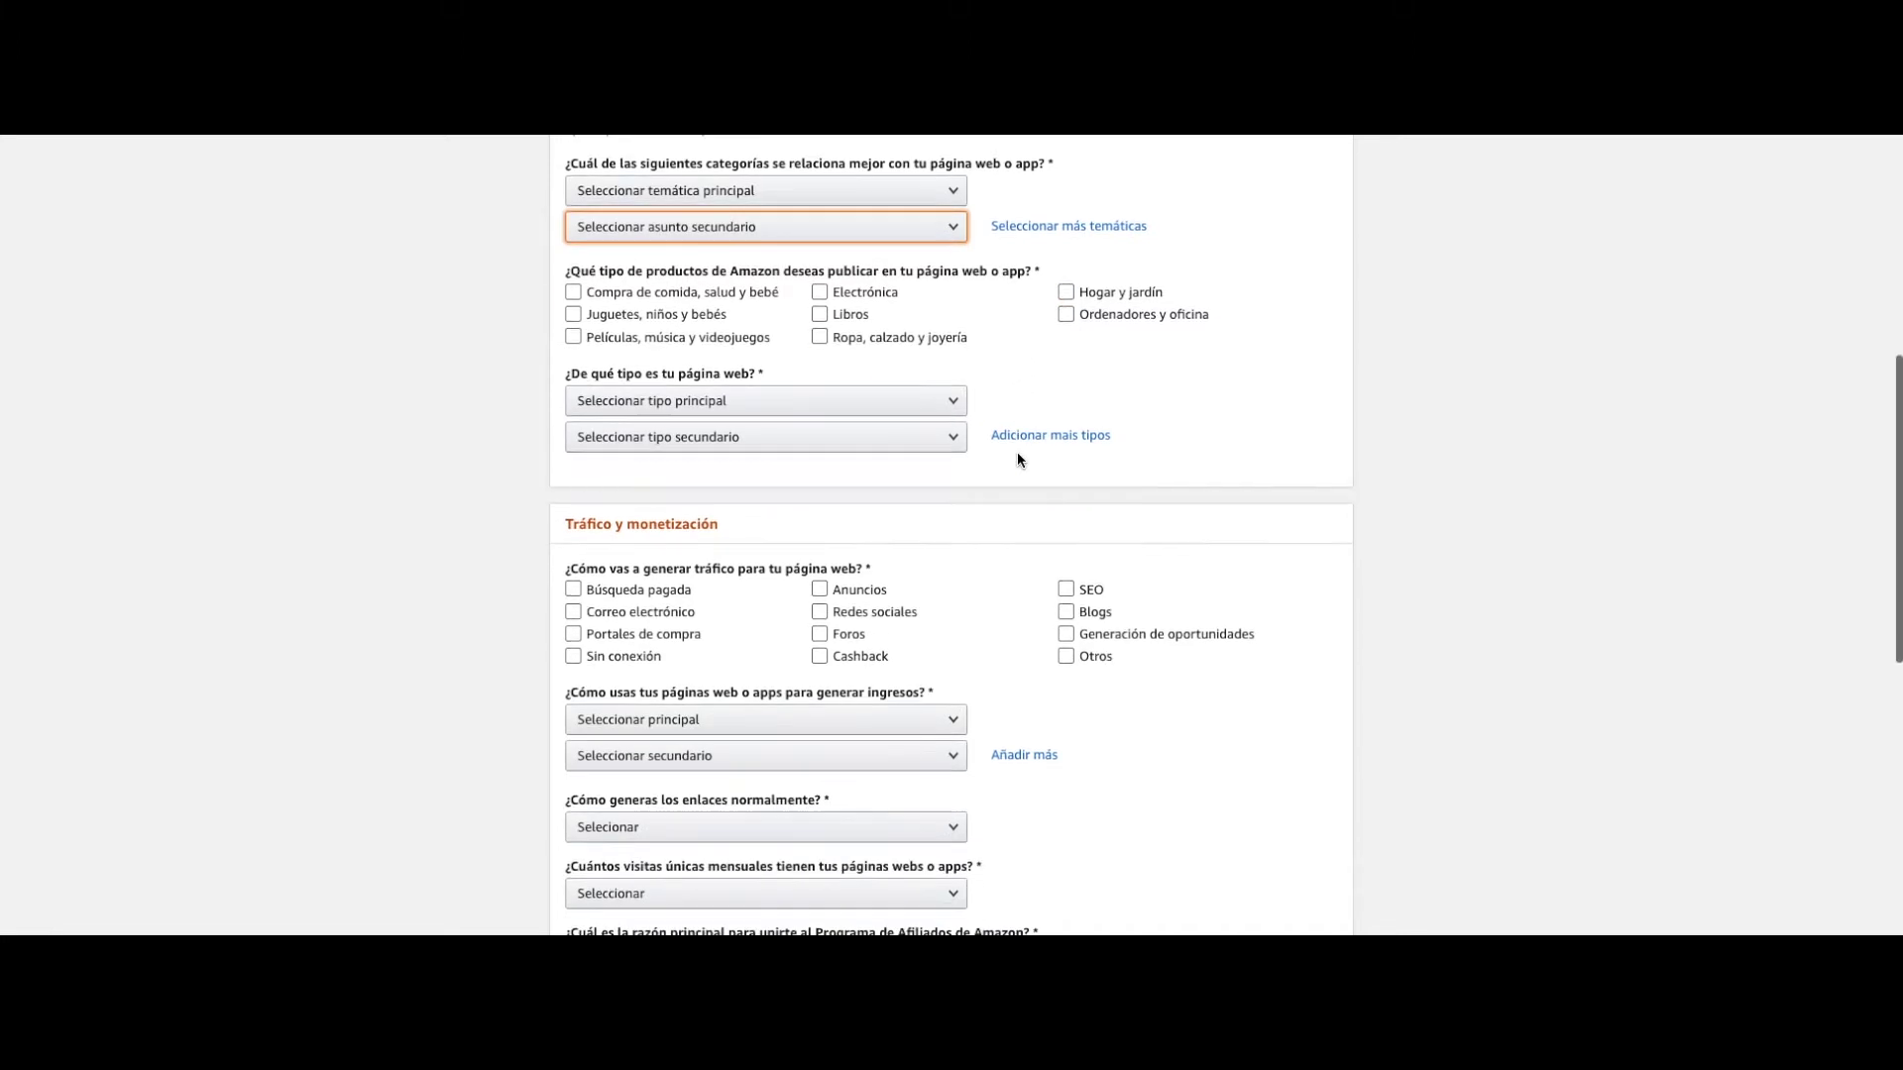
pyautogui.press('space')
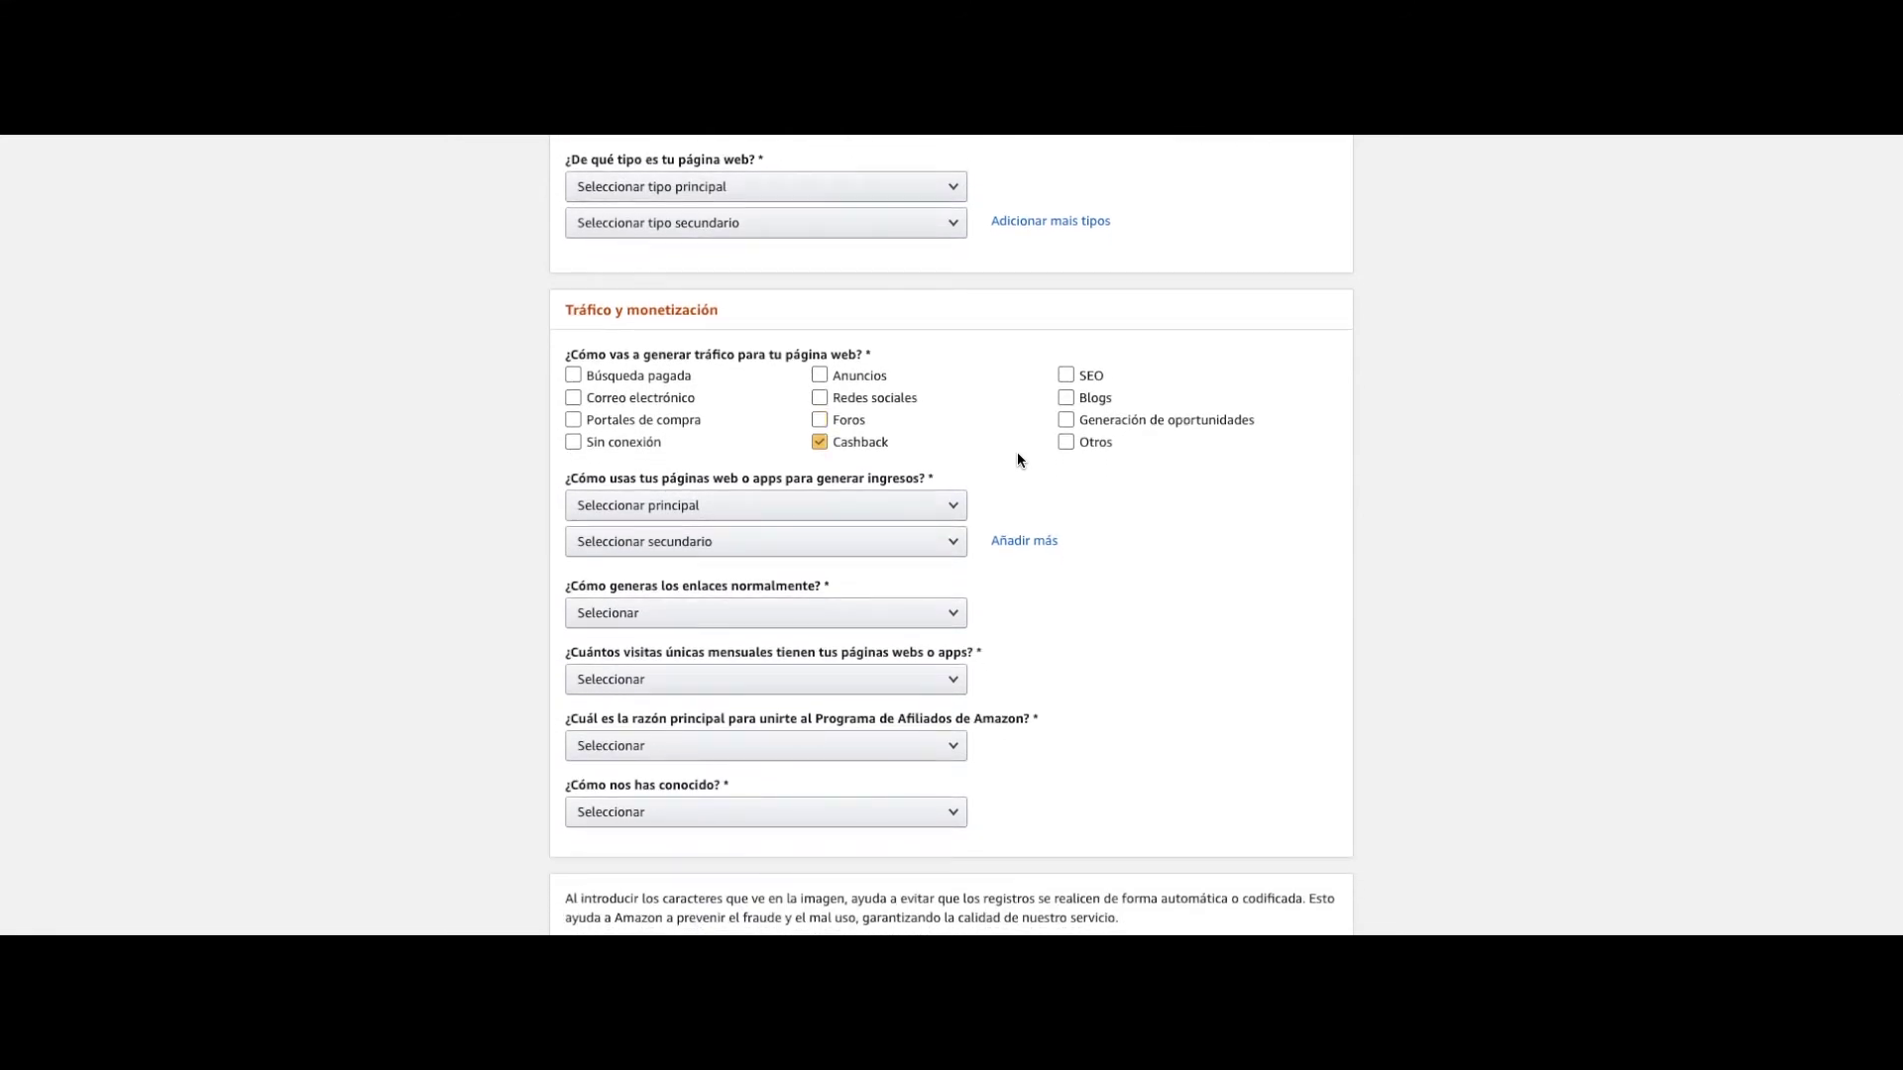
pyautogui.scroll(-1, 1017, 452)
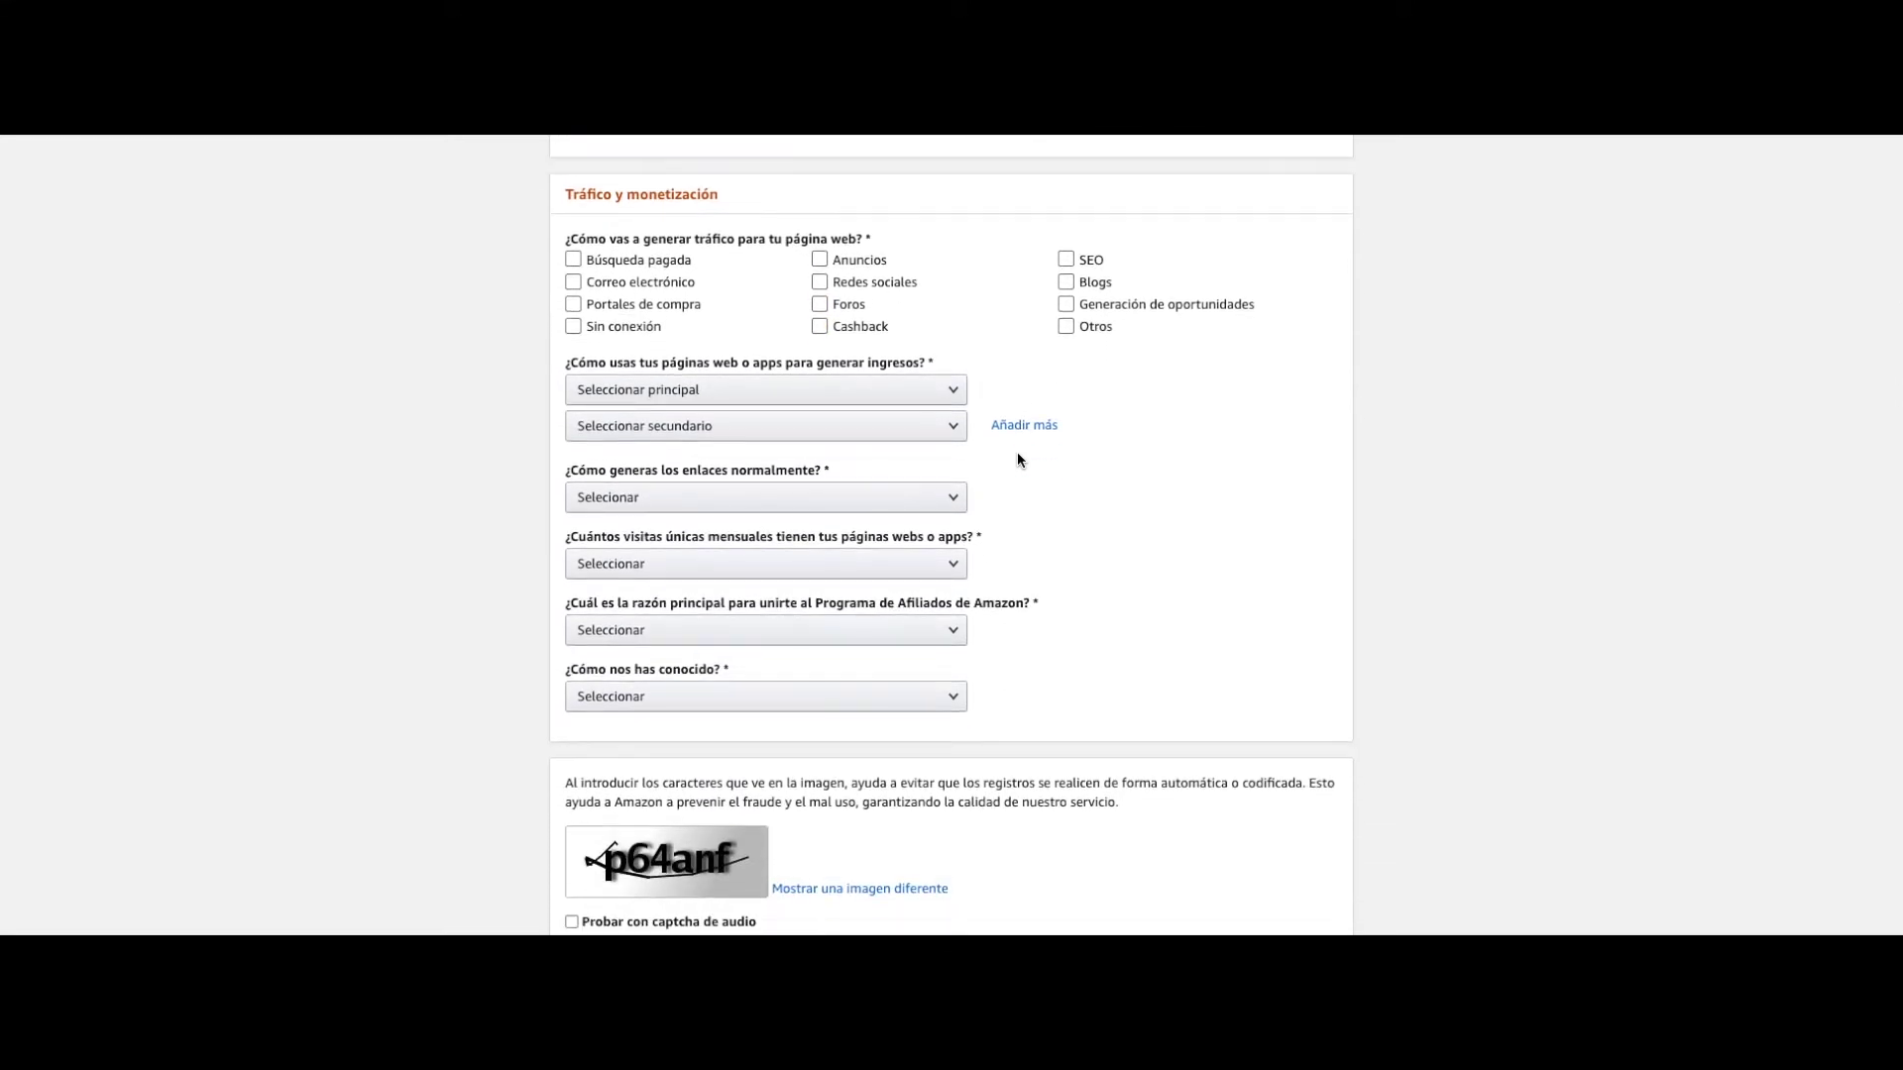
pyautogui.scroll(2, 1016, 451)
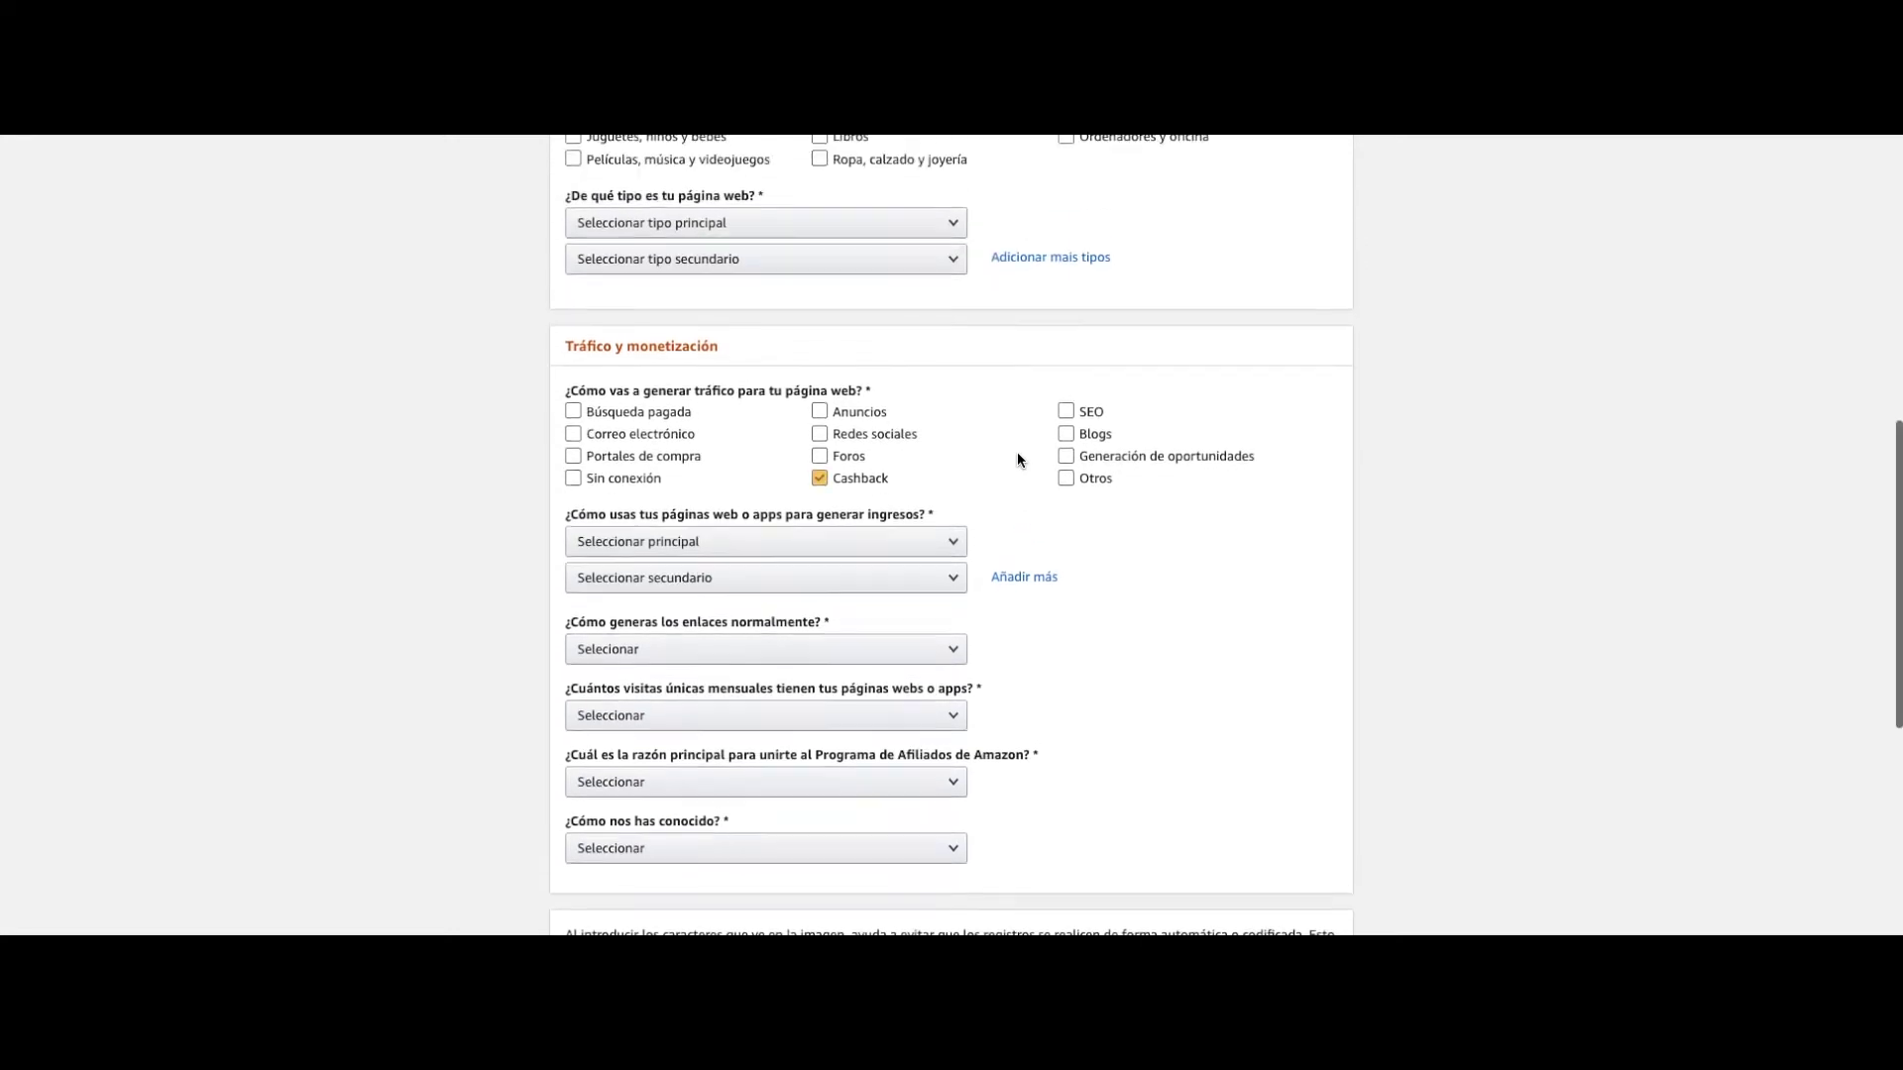
pyautogui.scroll(1, 1017, 452)
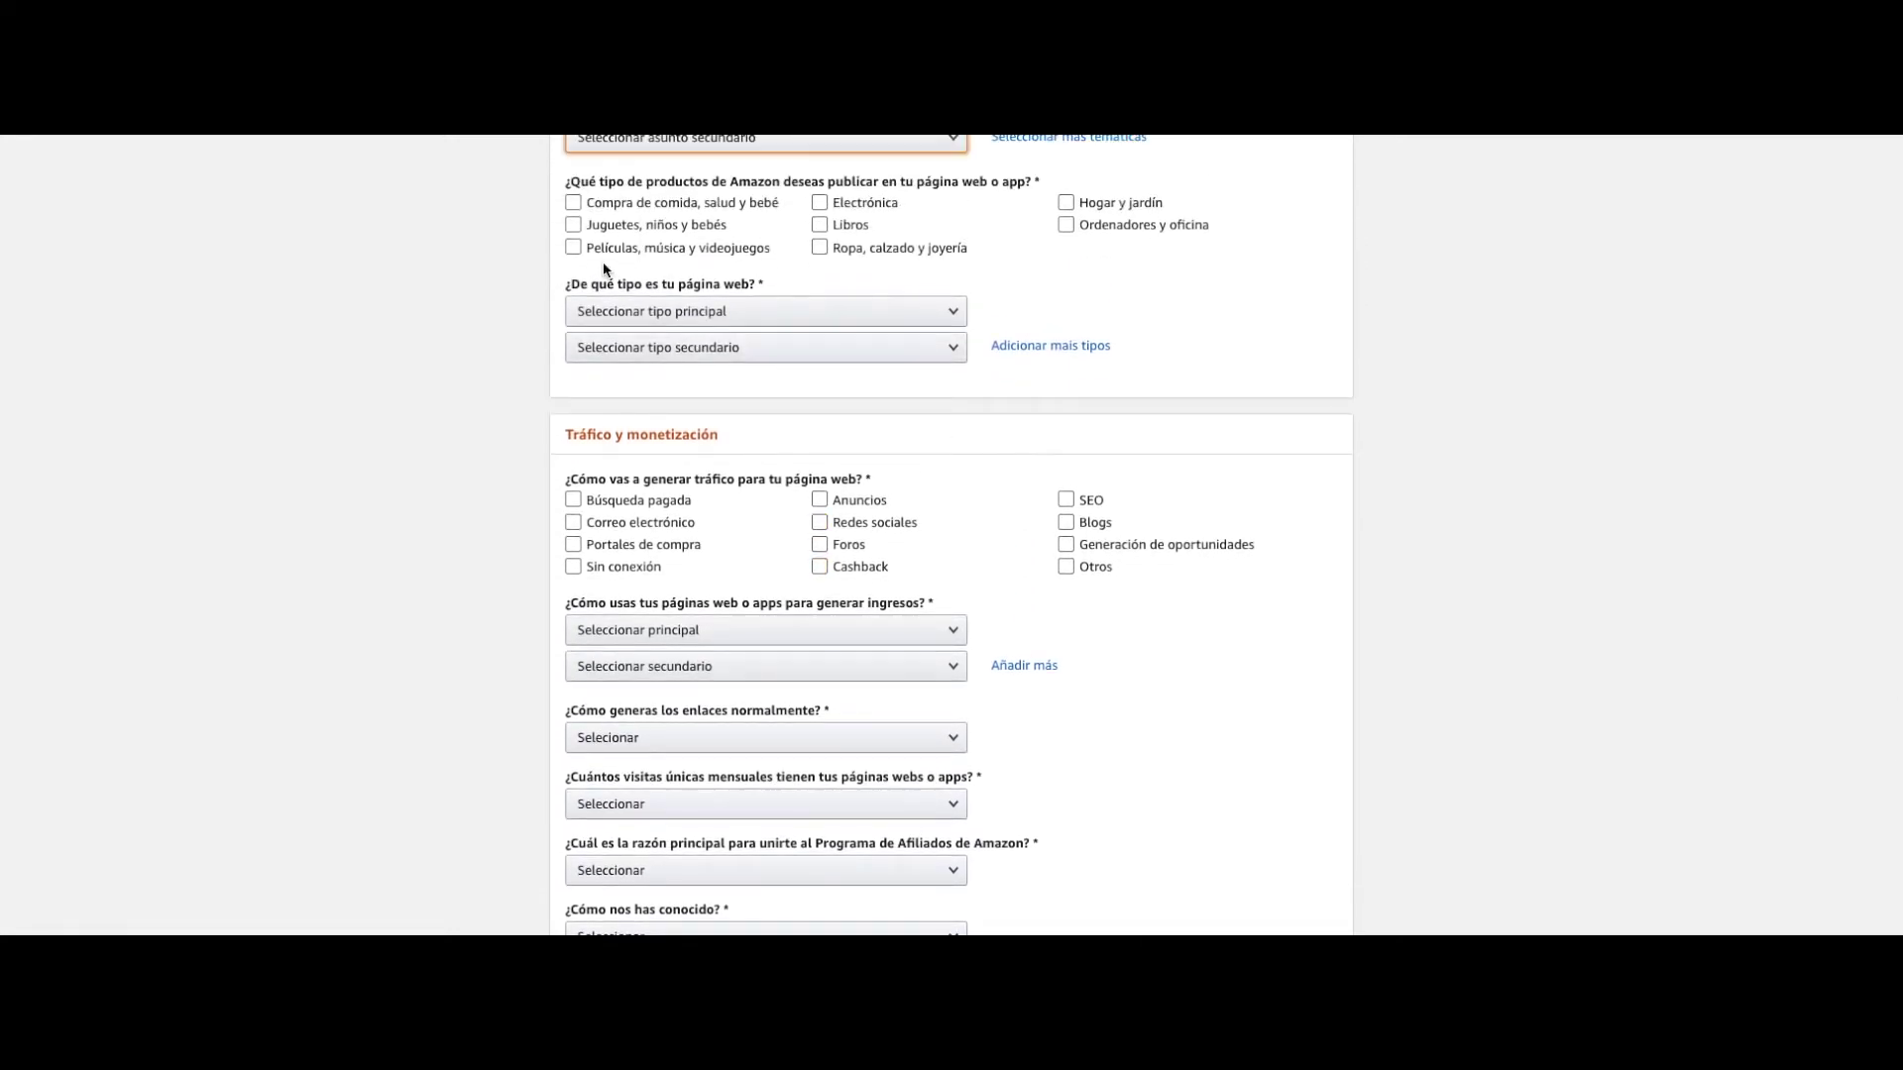
pyautogui.scroll(-1, 1019, 509)
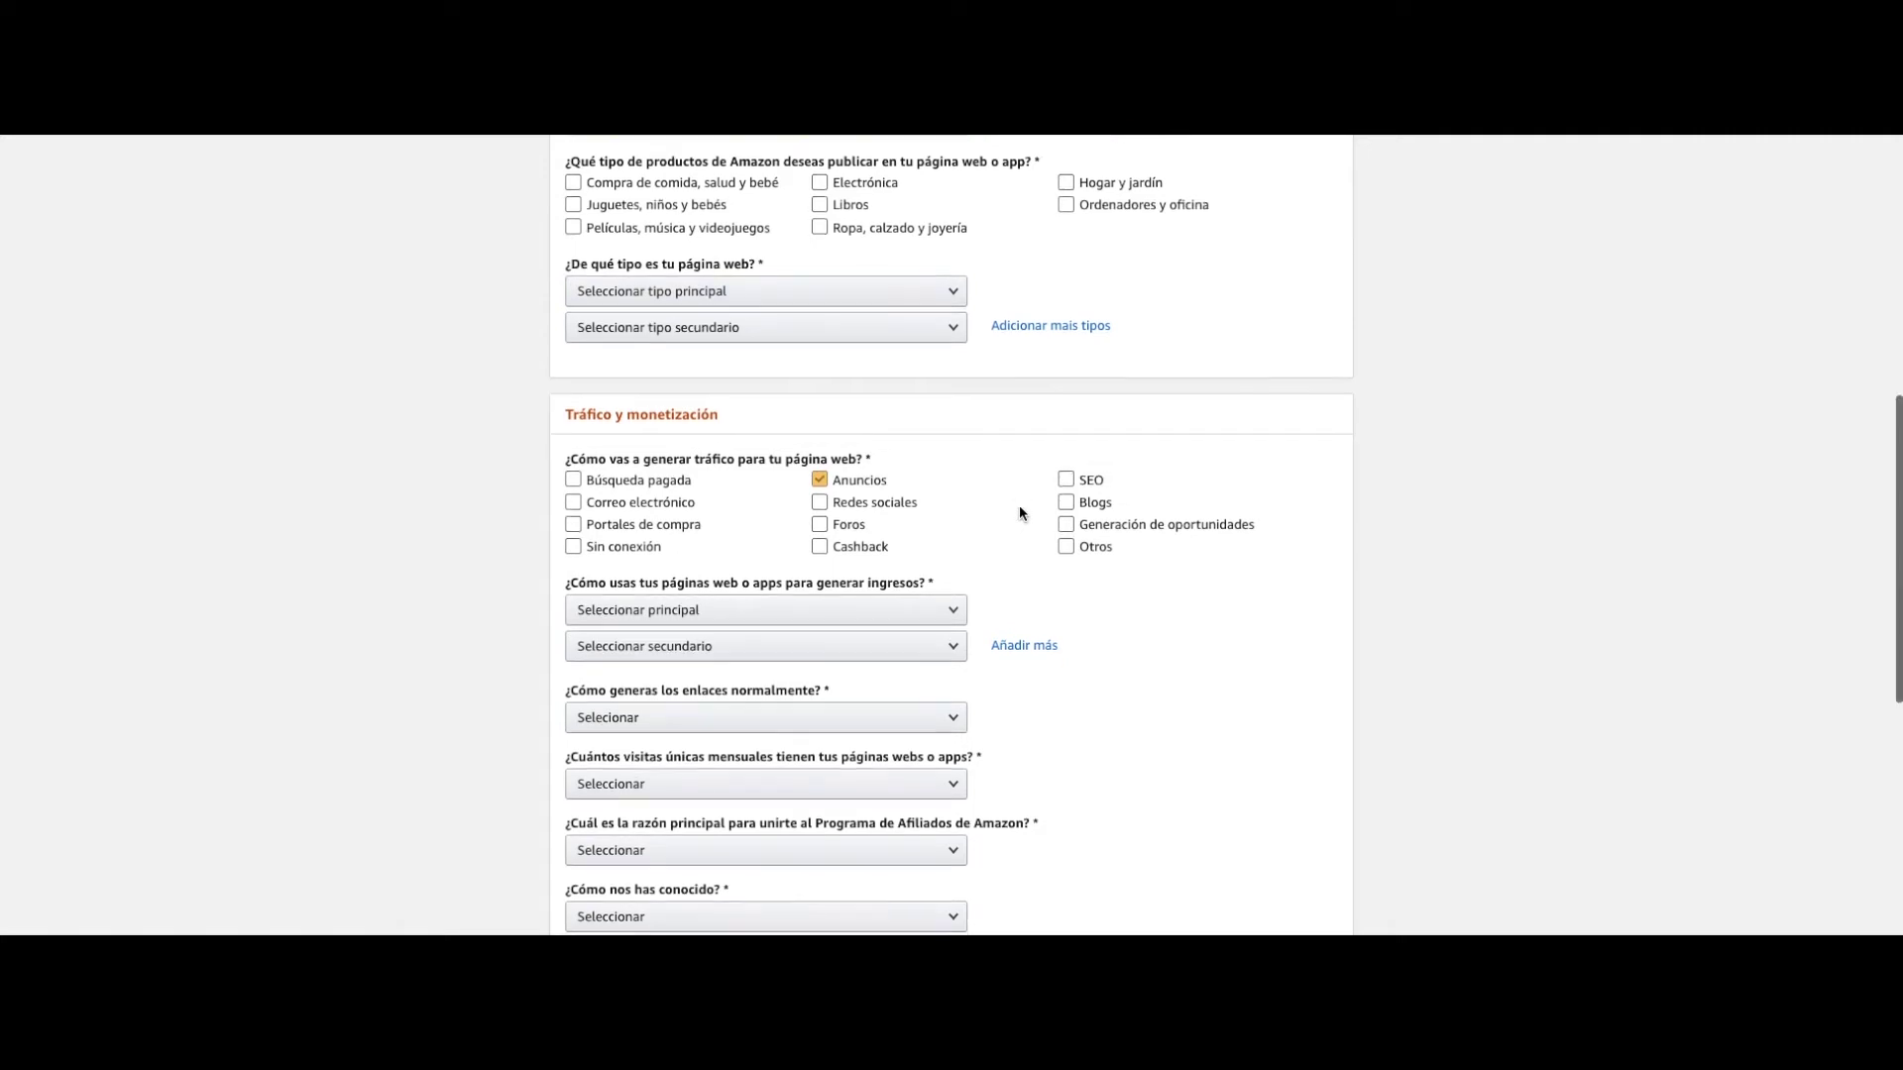
pyautogui.scroll(-4, 1020, 509)
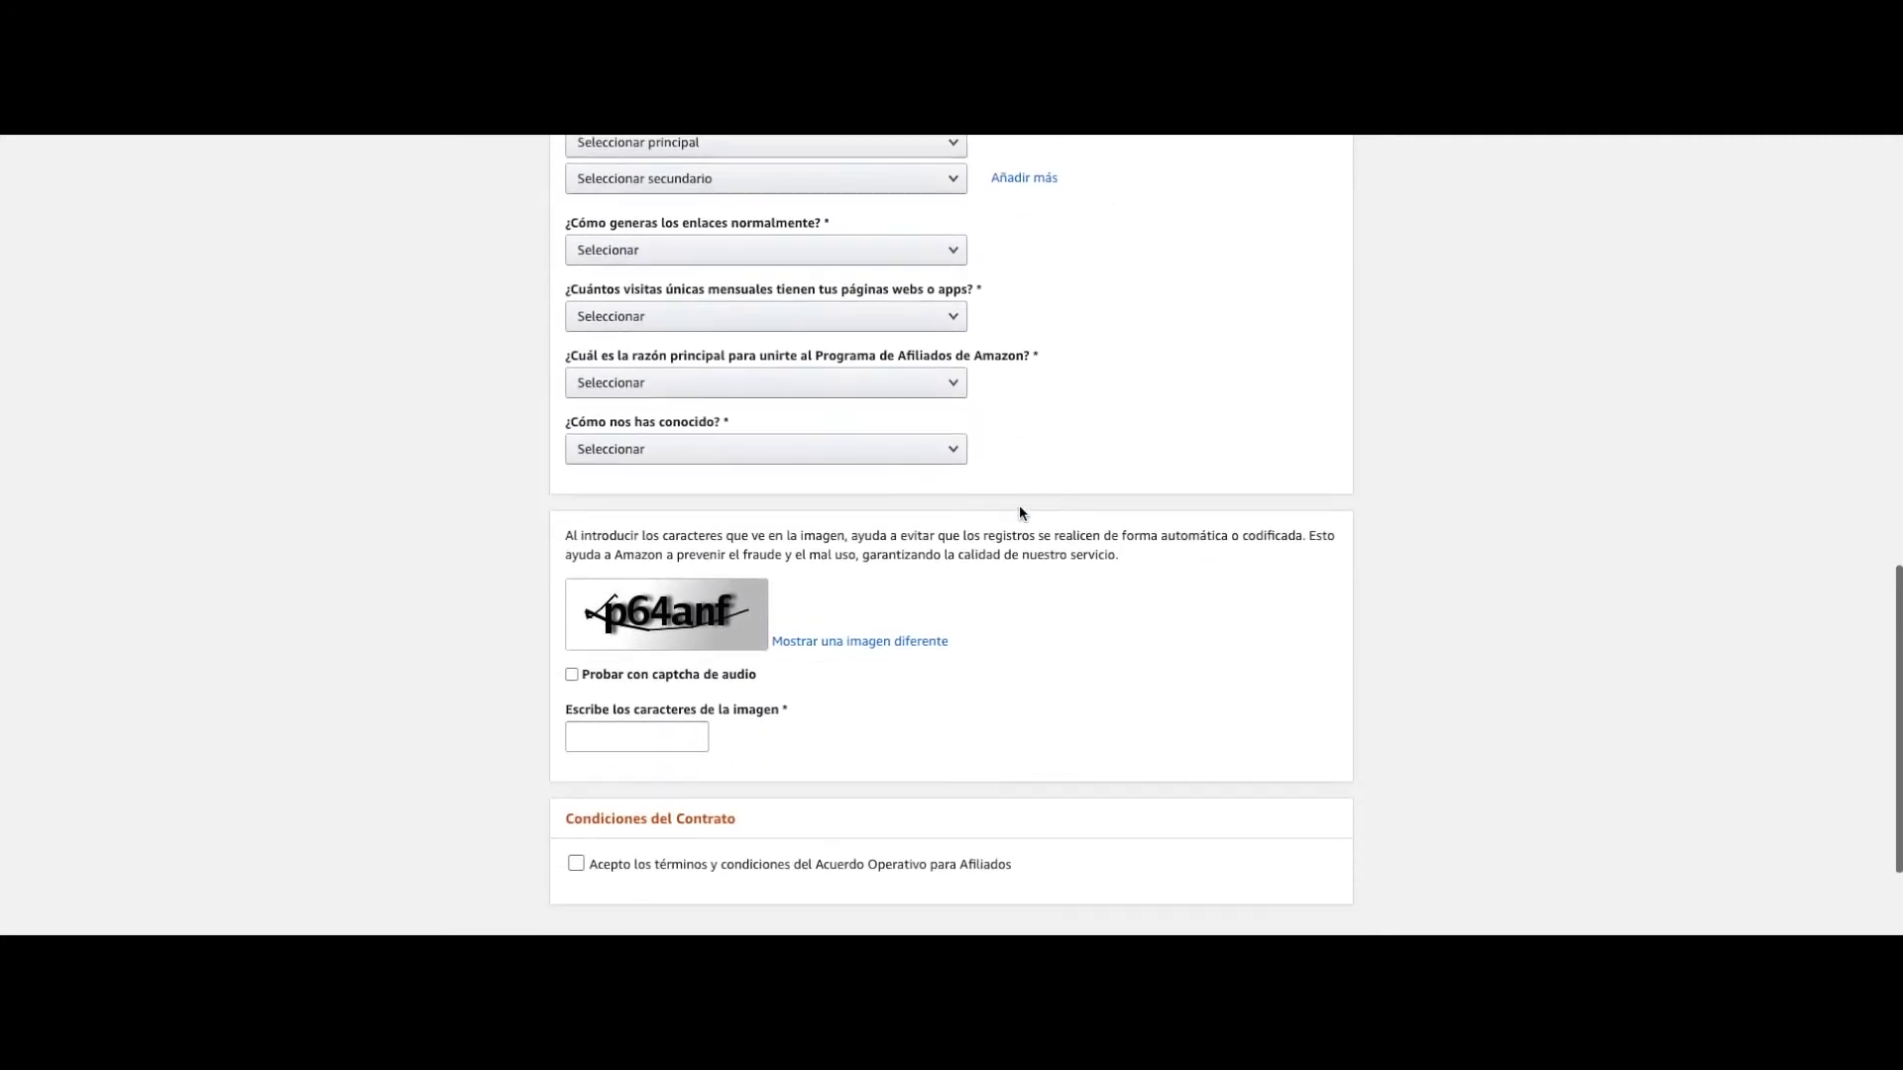
pyautogui.scroll(-1, 1021, 513)
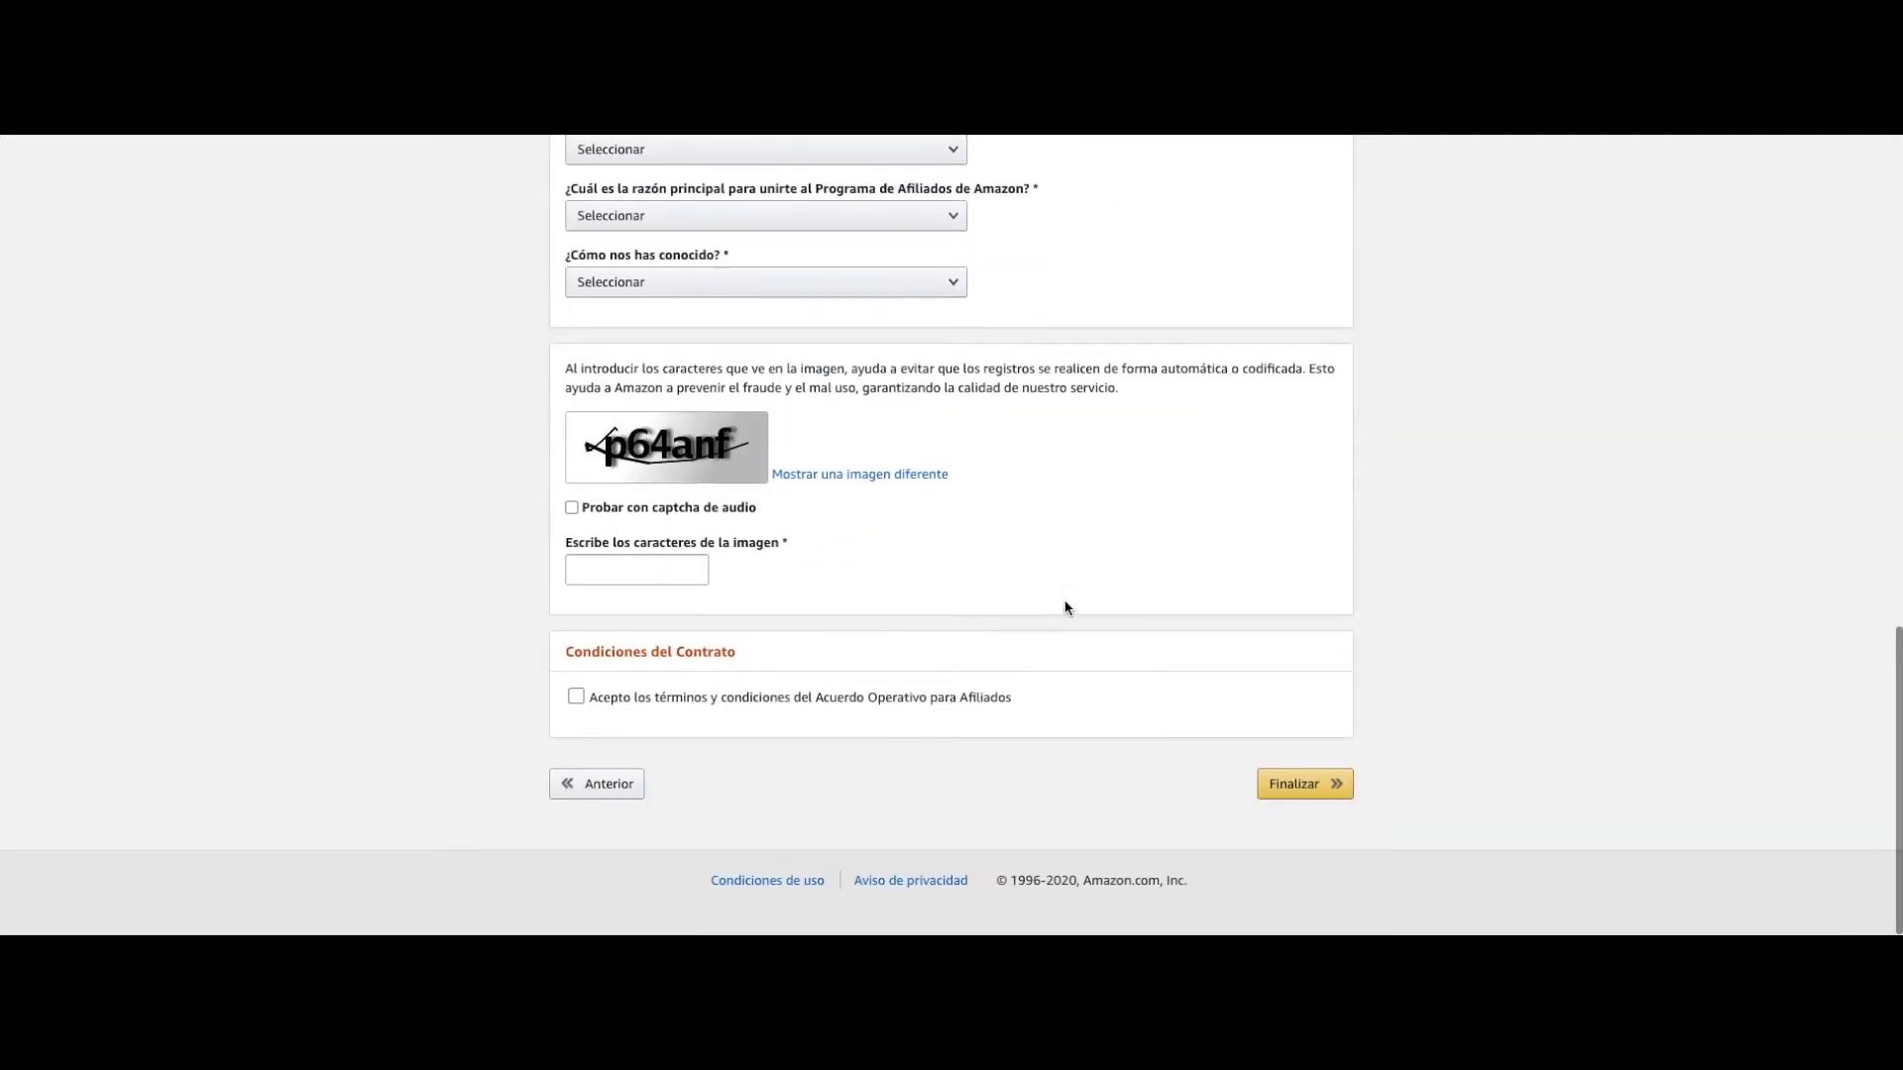
pyautogui.scroll(1, 1019, 522)
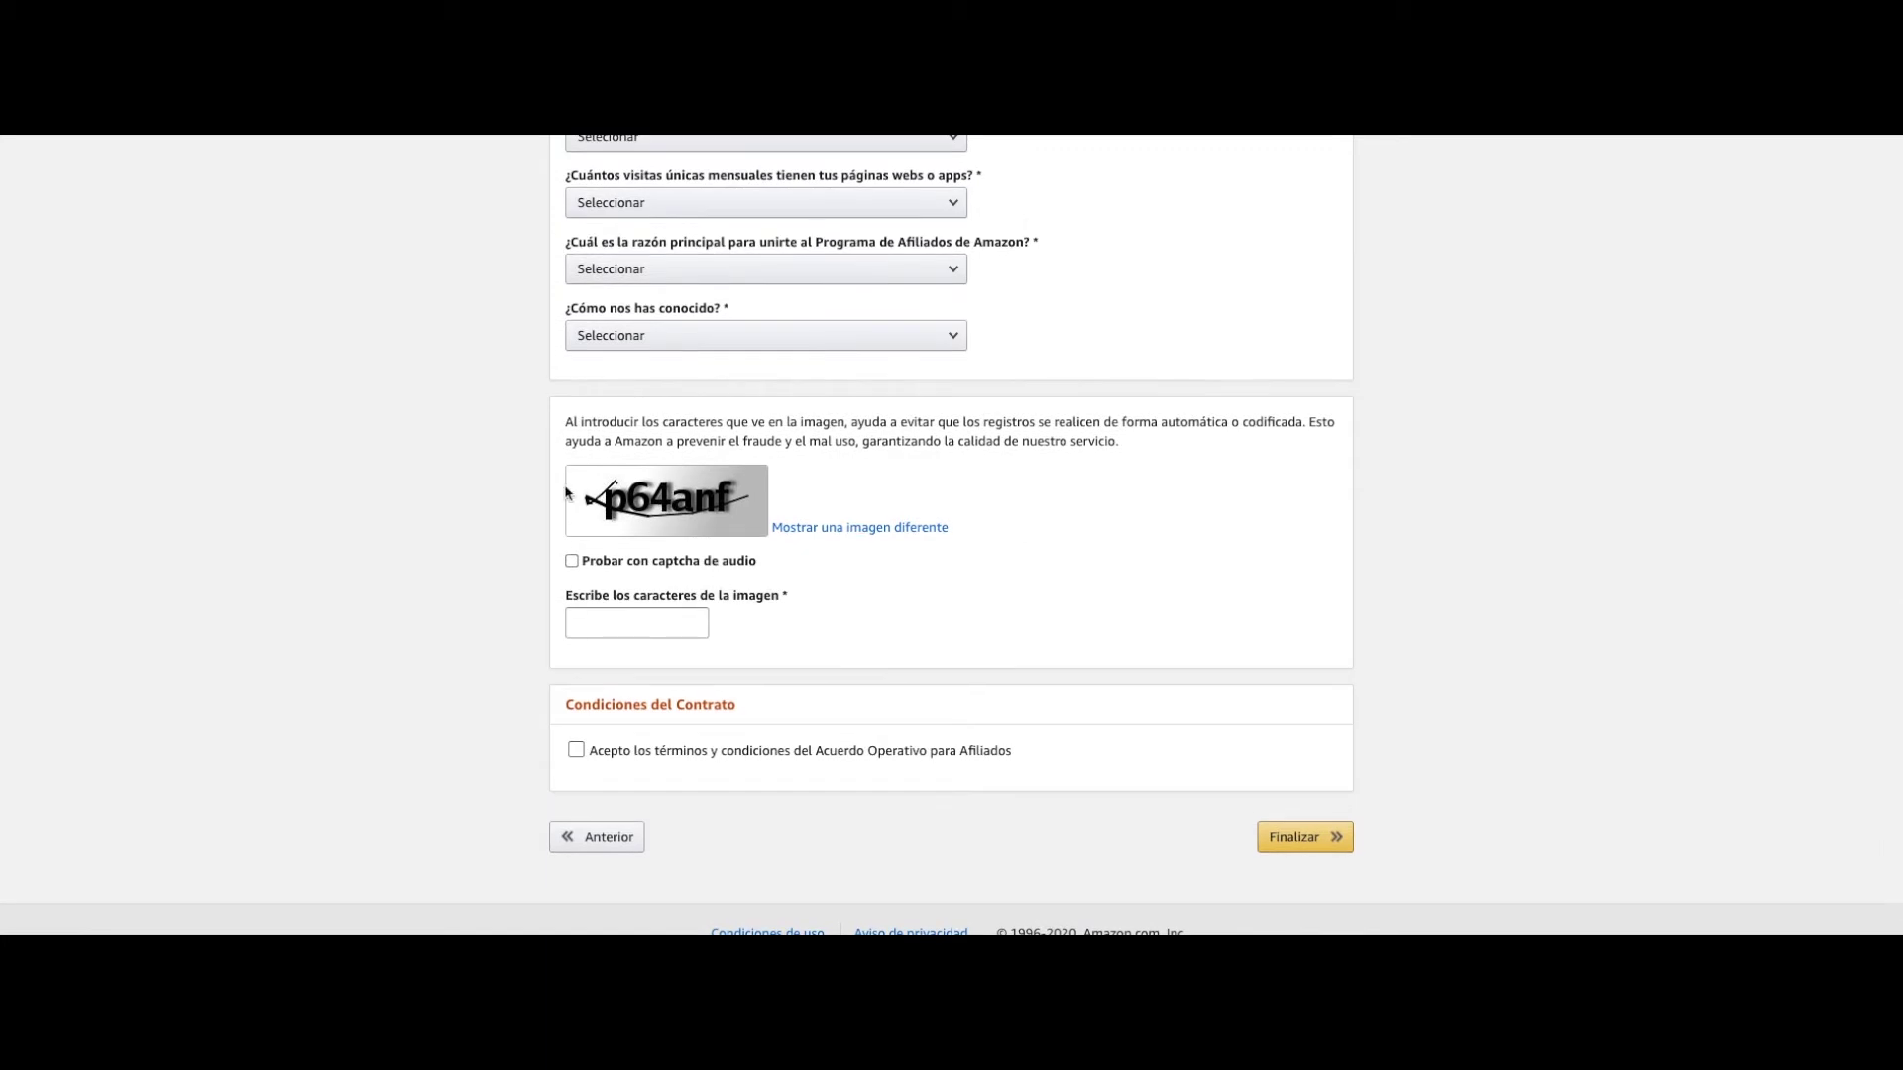
# Accept the terms and conditions of the Acuerdo Operativo para Afiliados.
pyautogui.click(575, 750)
pyautogui.click(576, 750)
pyautogui.click(576, 750)
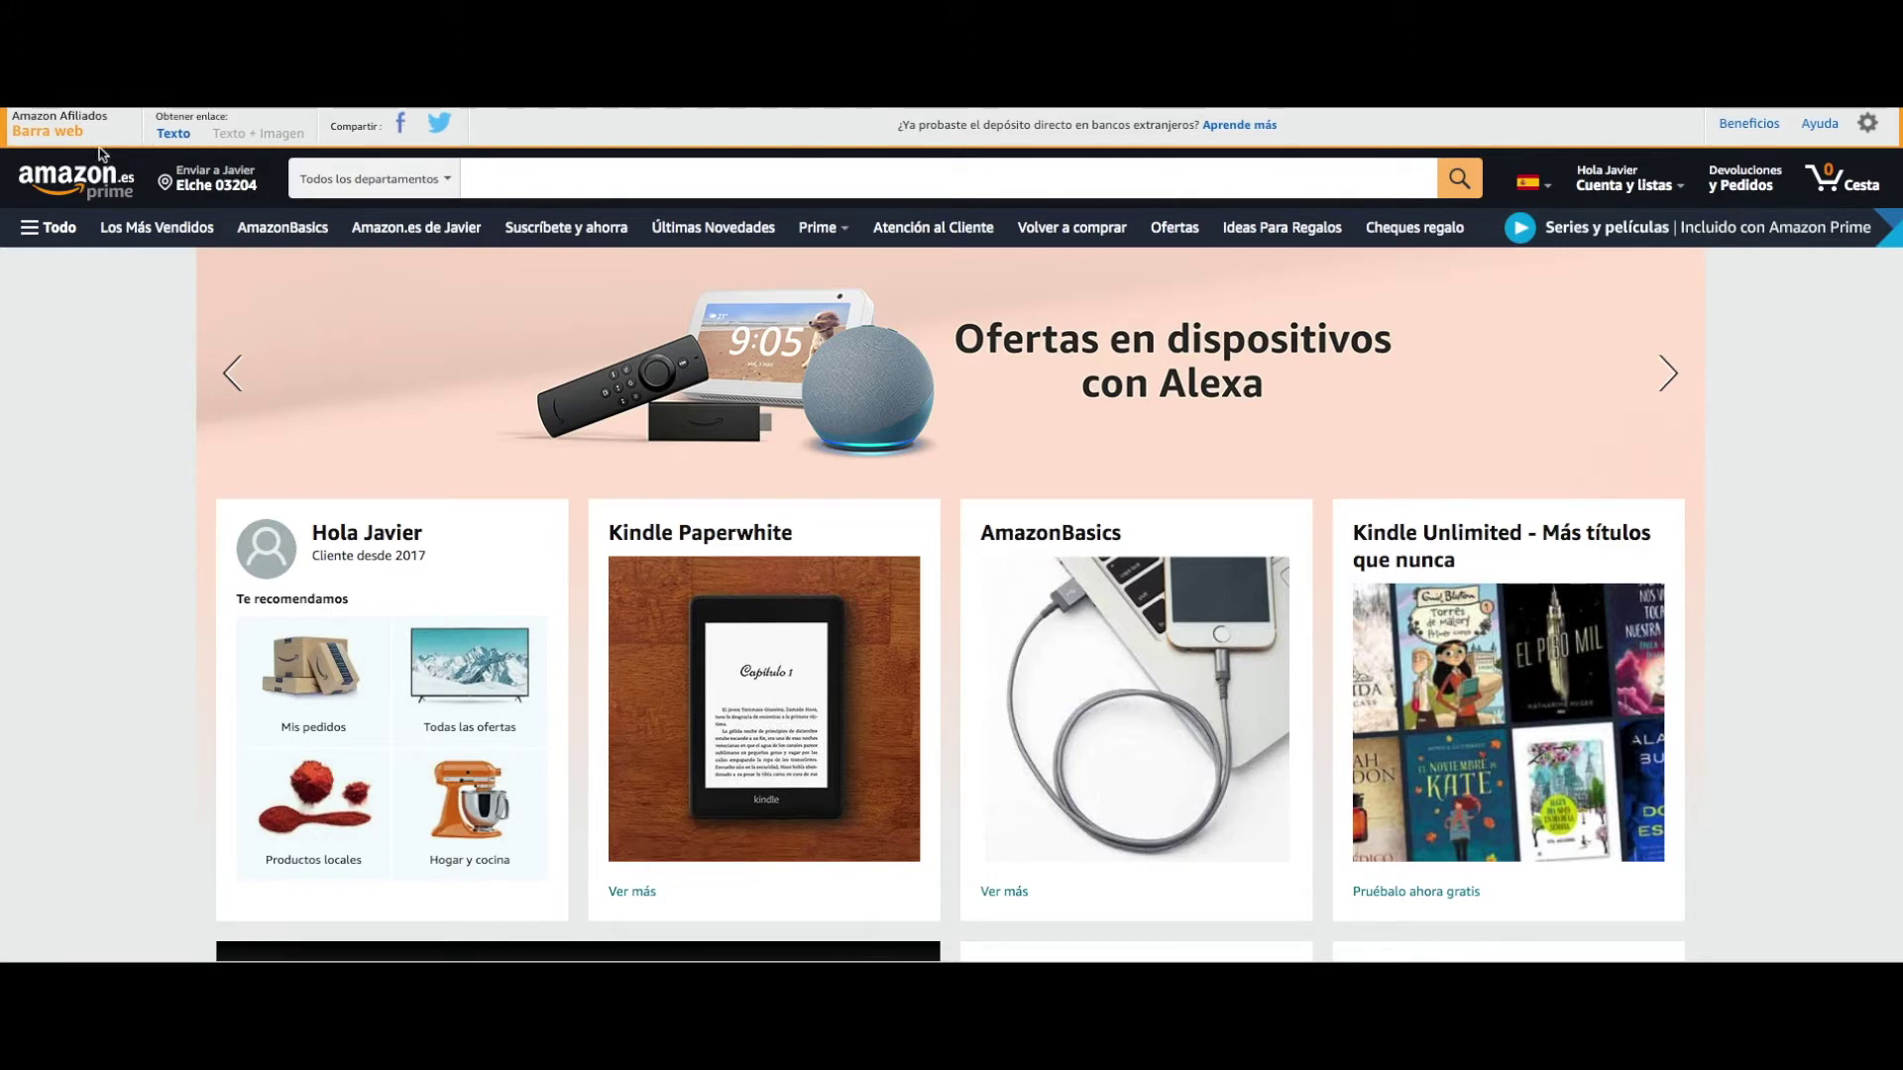
# Browse the Amazon.es home page to examine its product recommendations and offers.
pyautogui.scroll(-3, 1223, 439)
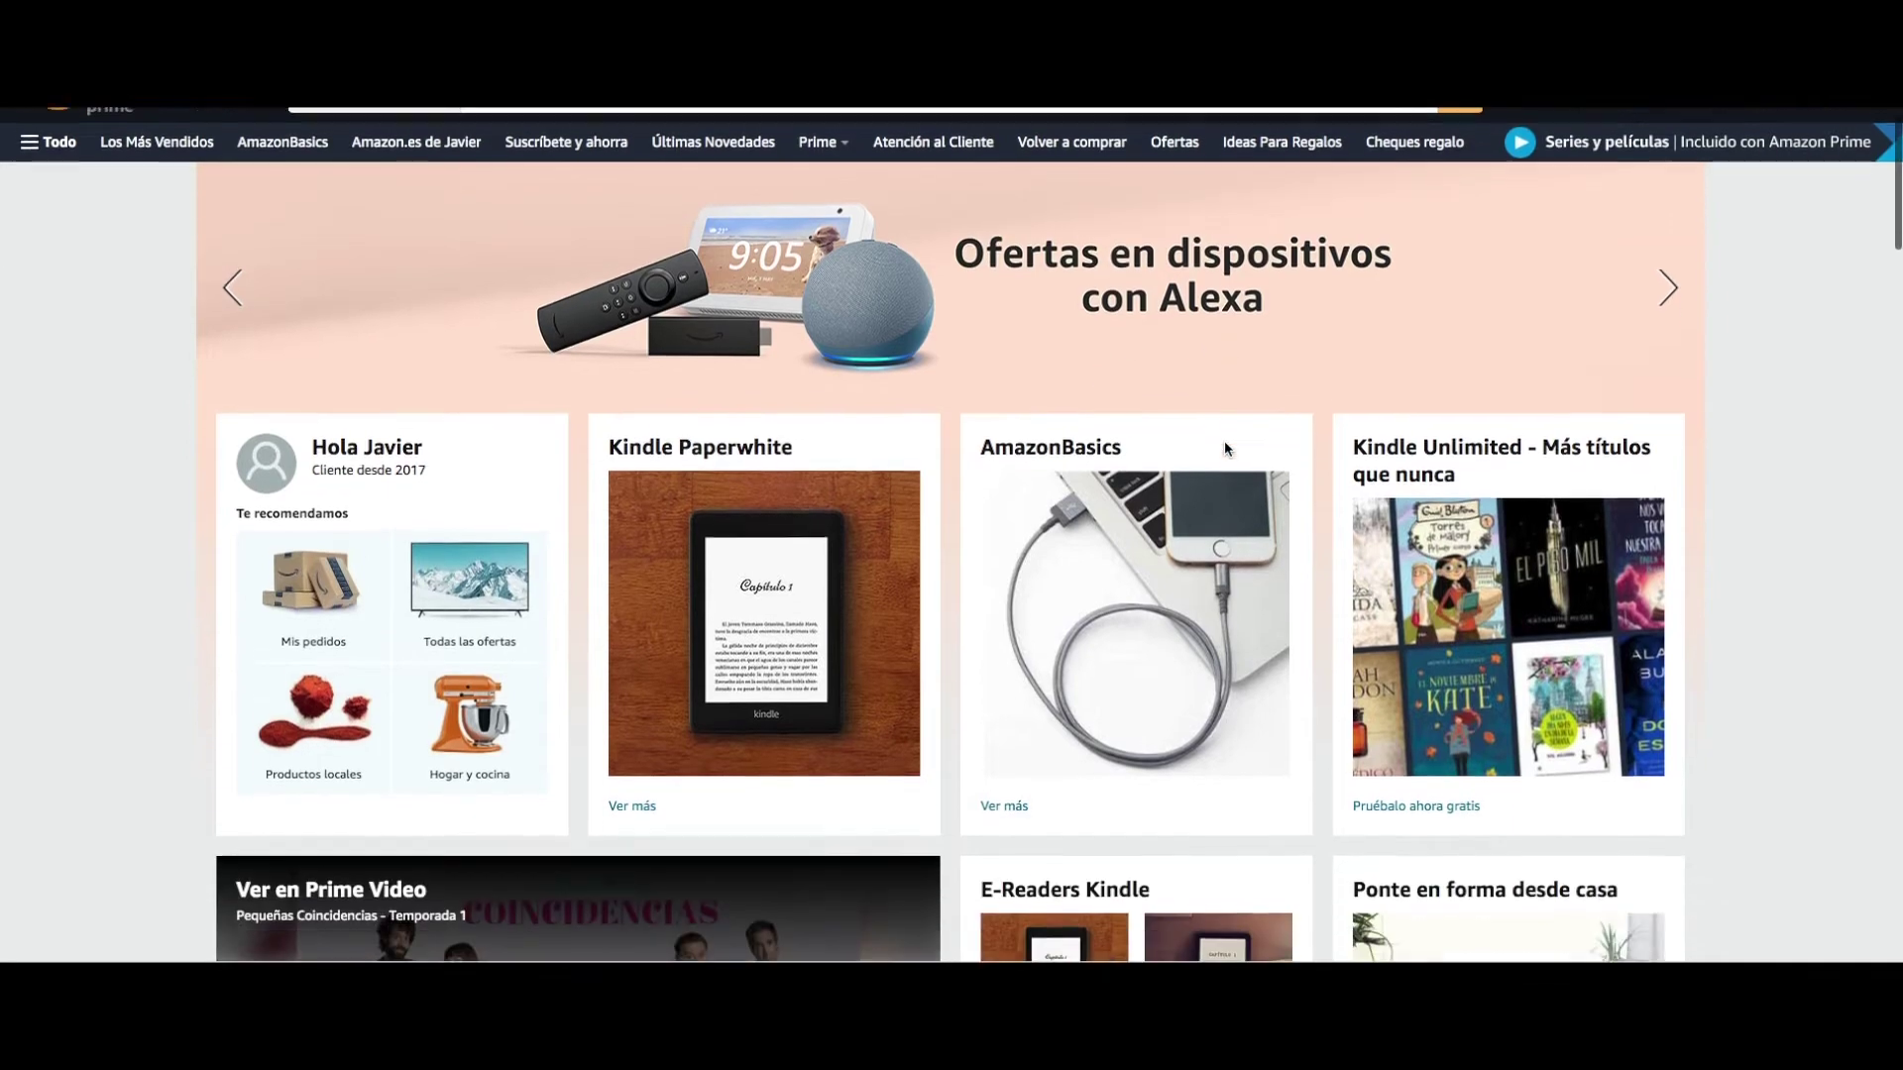
pyautogui.scroll(-8, 1225, 448)
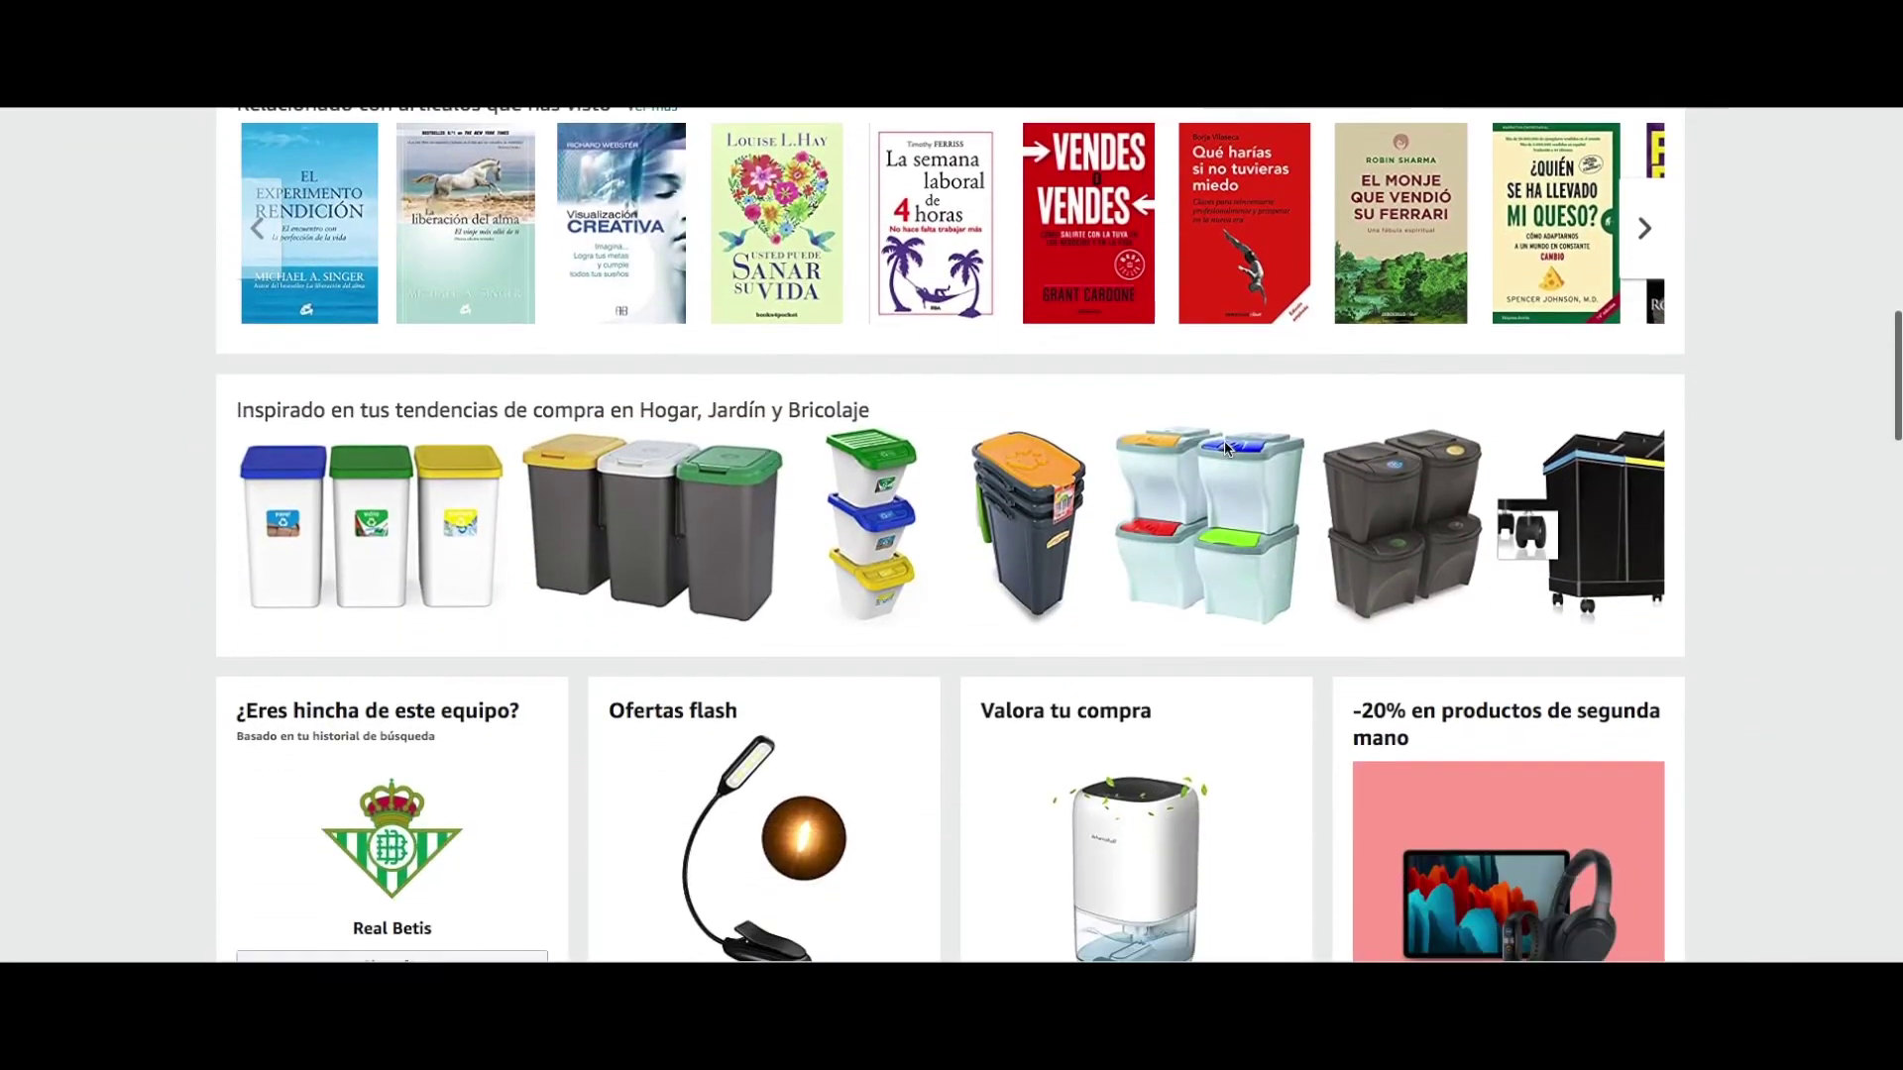
pyautogui.scroll(-2, 1225, 448)
pyautogui.scroll(3, 1226, 442)
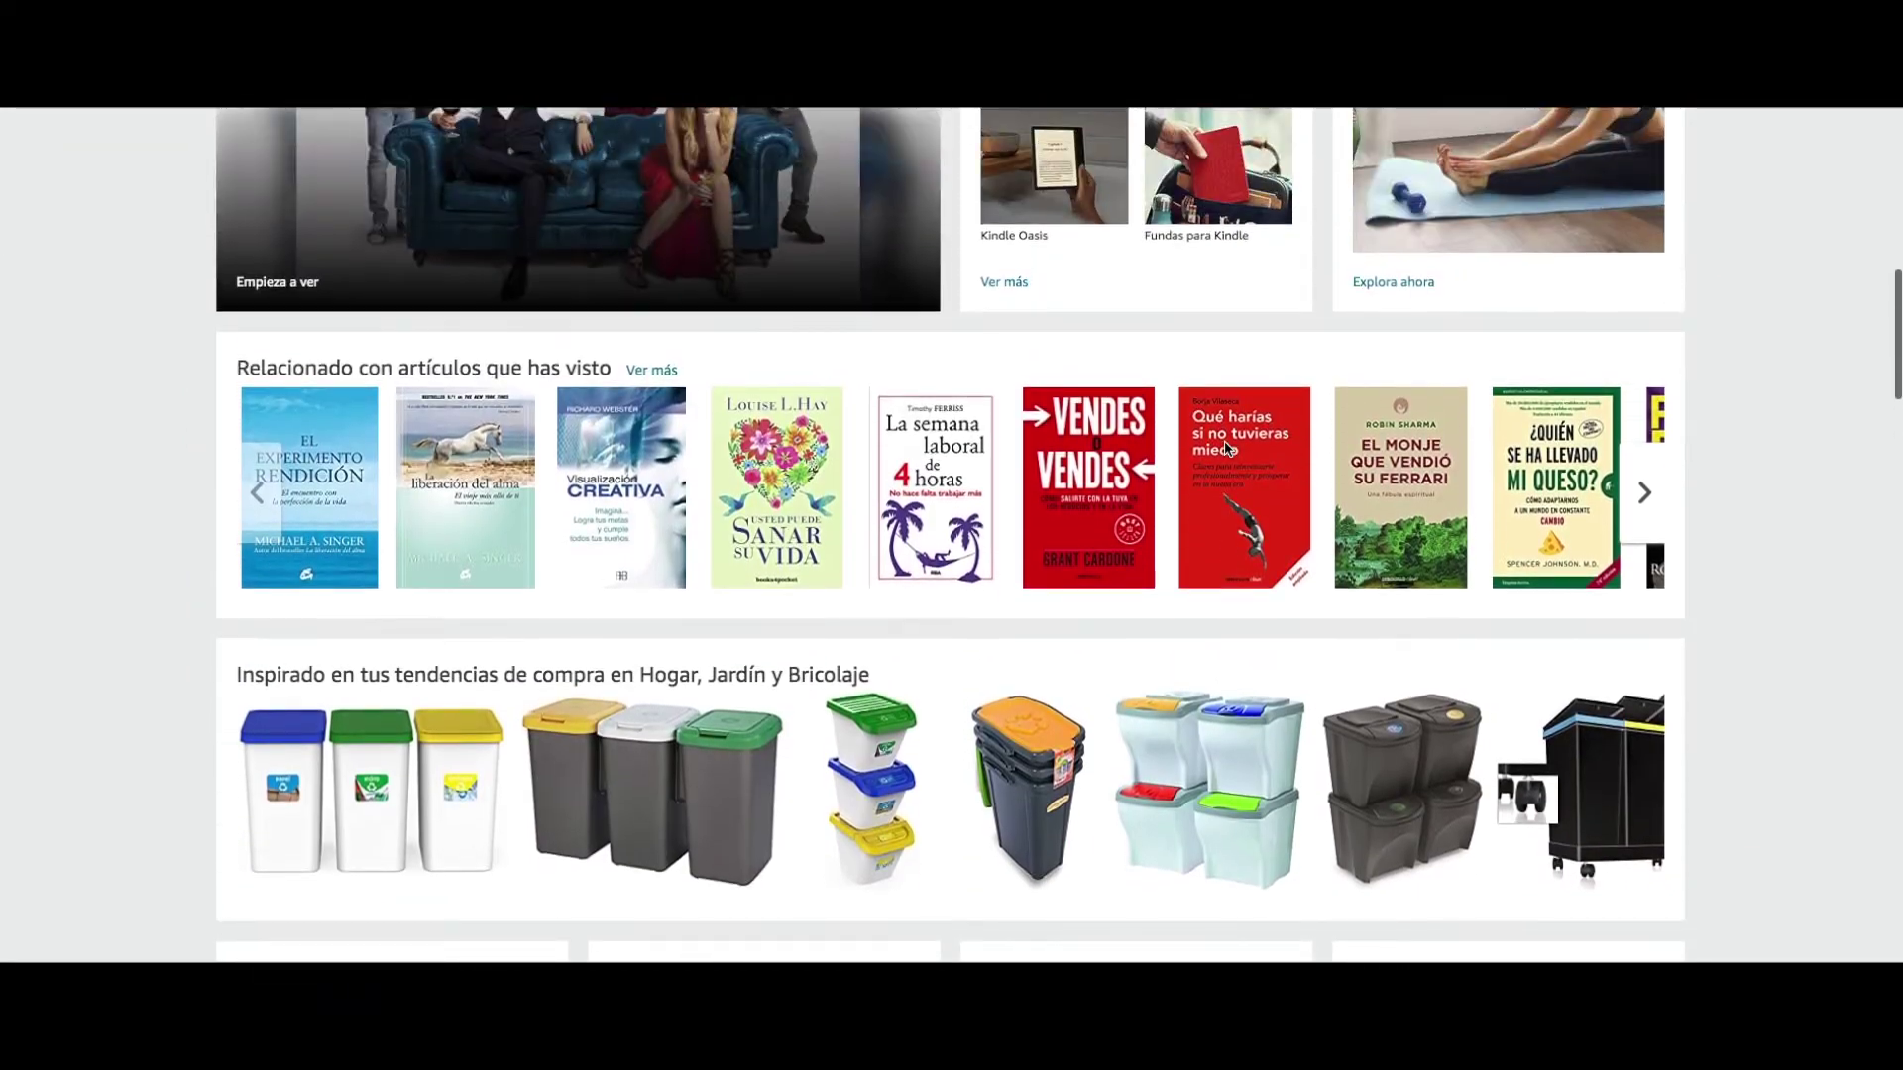
pyautogui.scroll(1, 1223, 440)
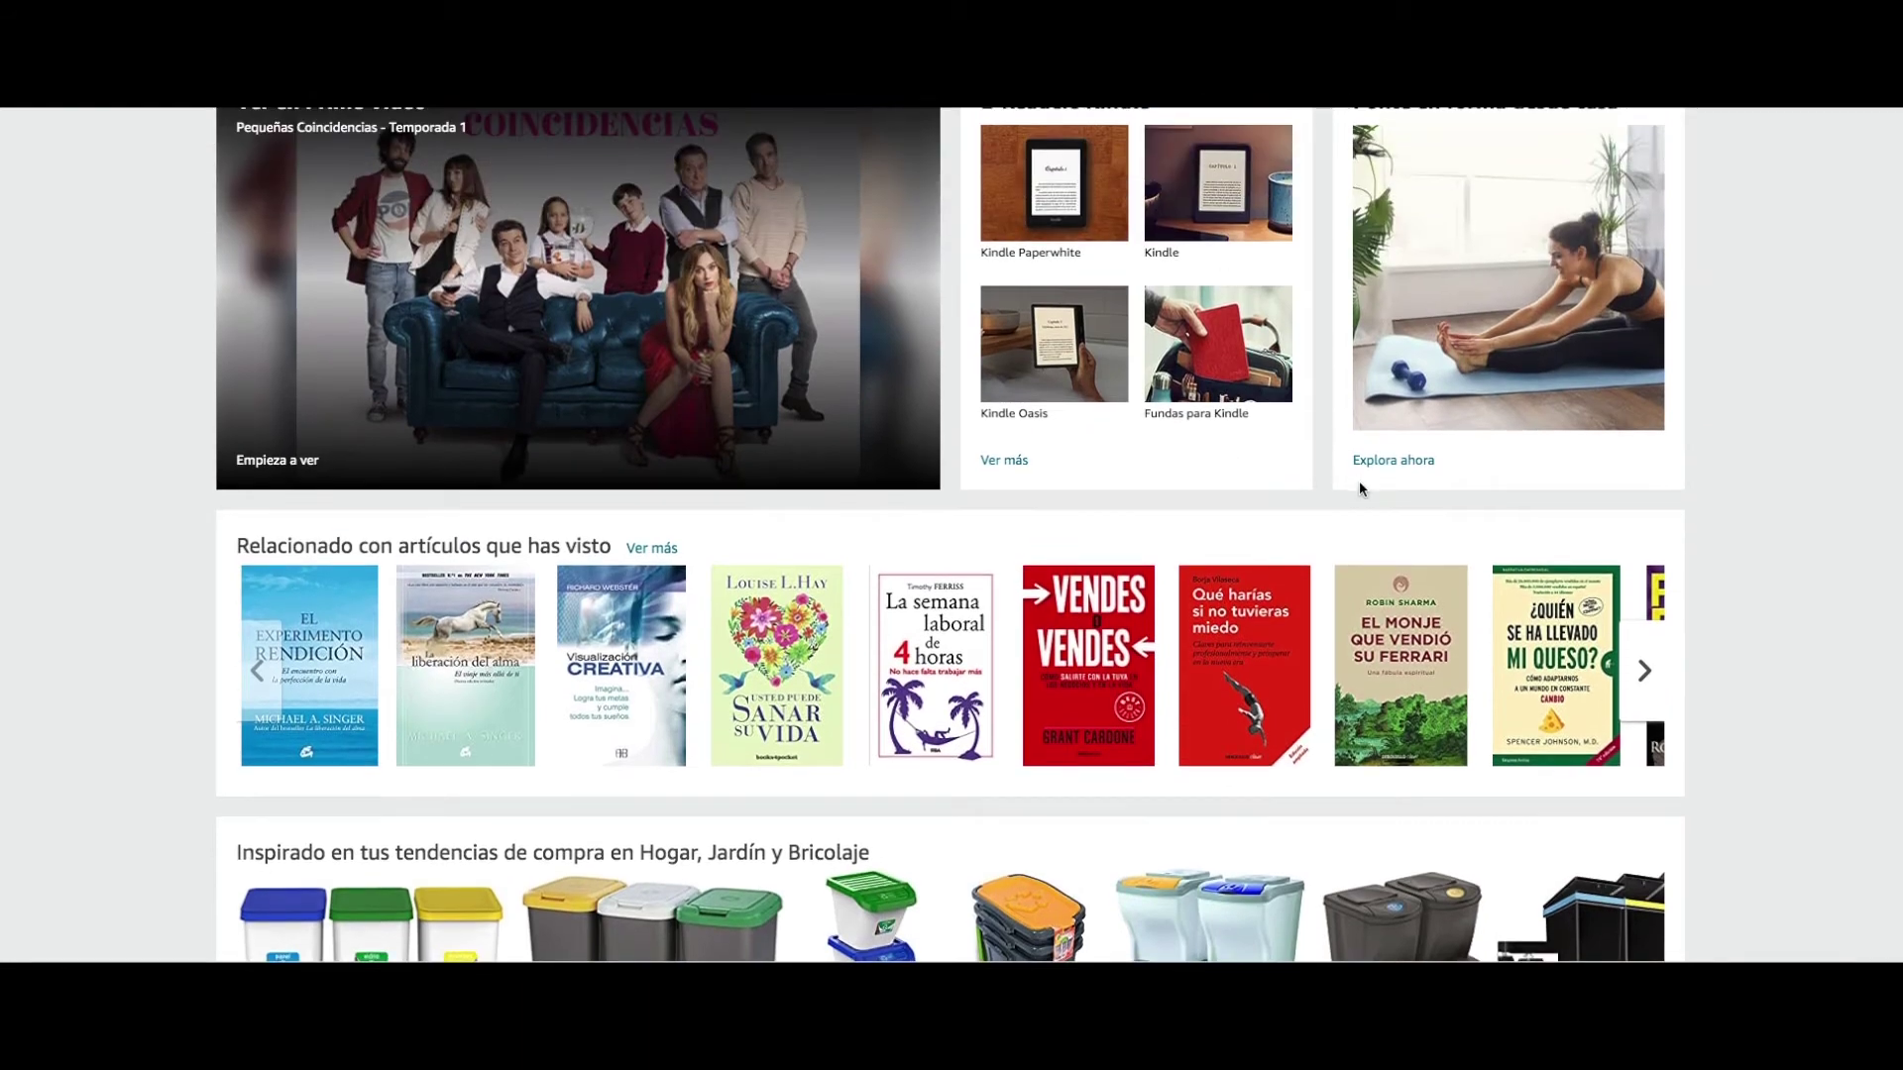
pyautogui.scroll(-4, 1359, 480)
pyautogui.scroll(-4, 1359, 479)
pyautogui.scroll(3, 1357, 480)
pyautogui.scroll(-2, 1357, 479)
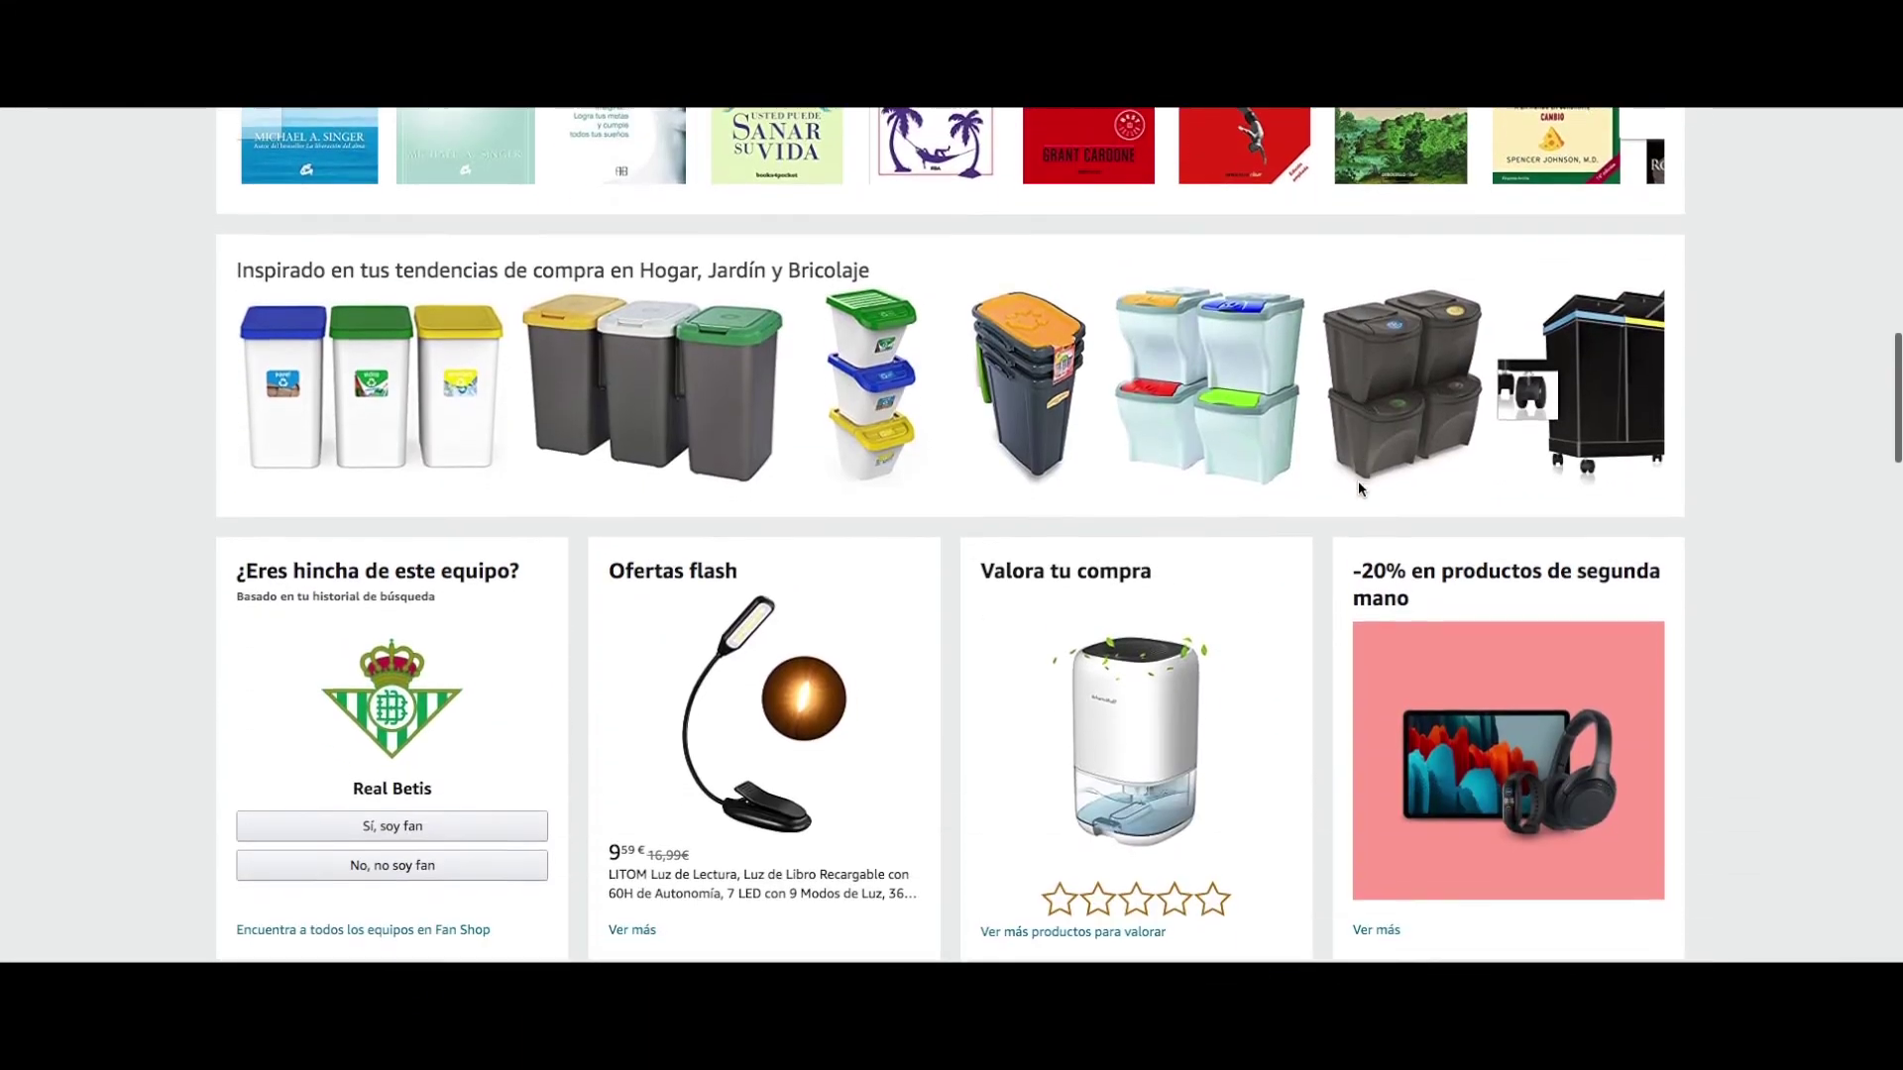
# Confirm being a Real Betis fan in the home page's team question card.
pyautogui.scroll(2, 1357, 480)
pyautogui.scroll(-2, 1324, 416)
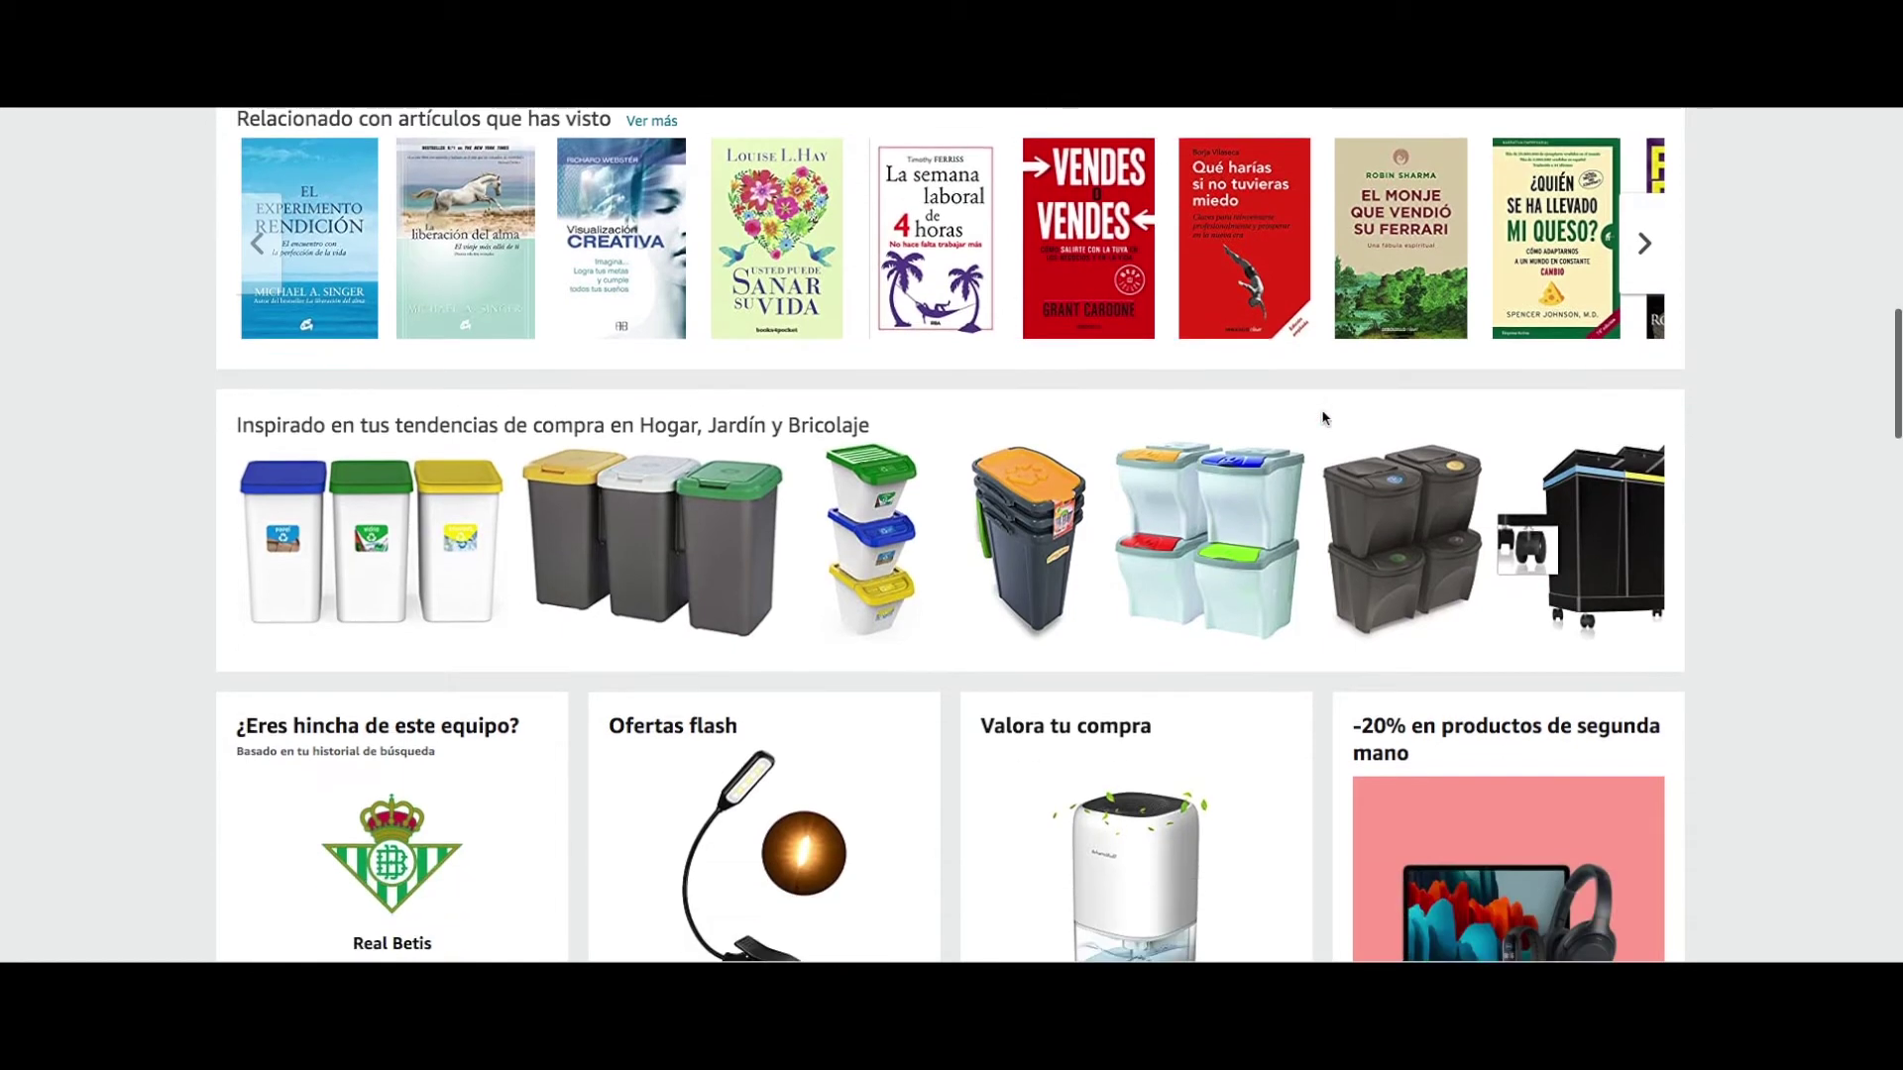
pyautogui.scroll(-3, 1324, 416)
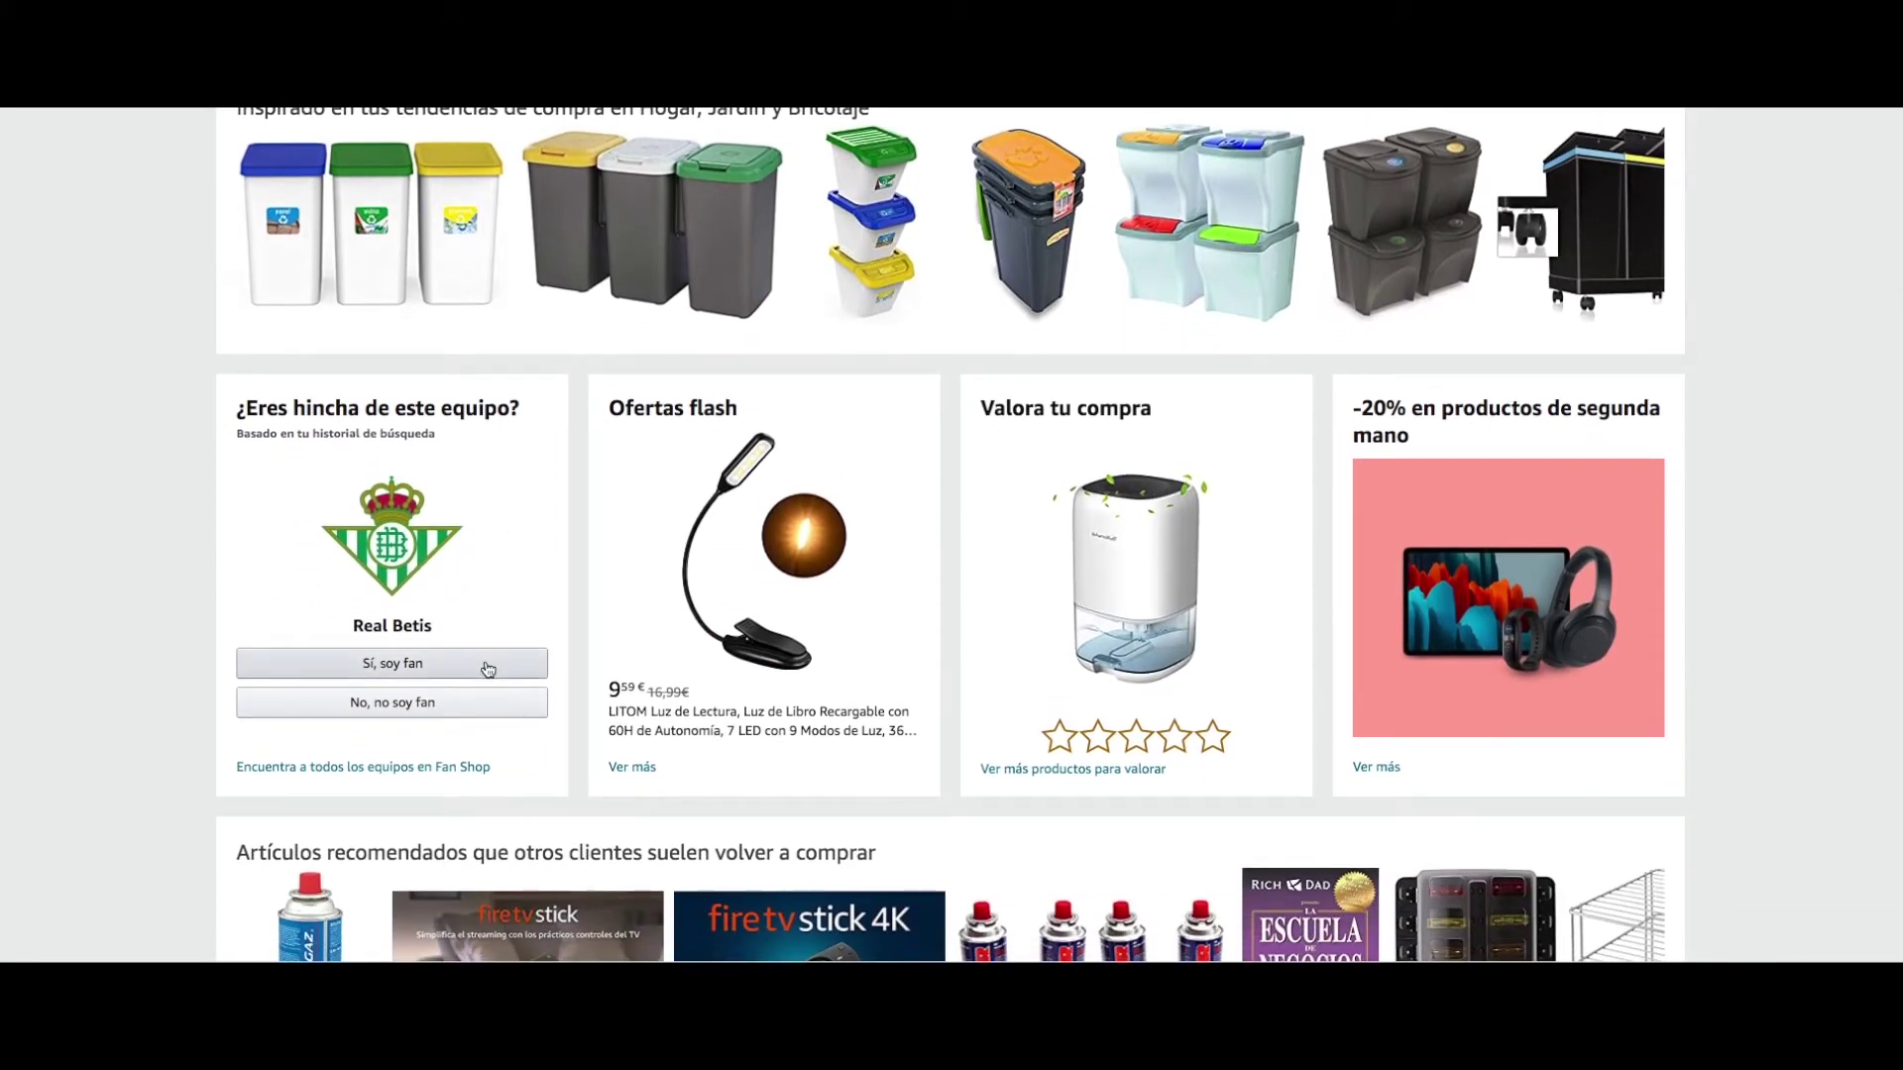
pyautogui.click(488, 670)
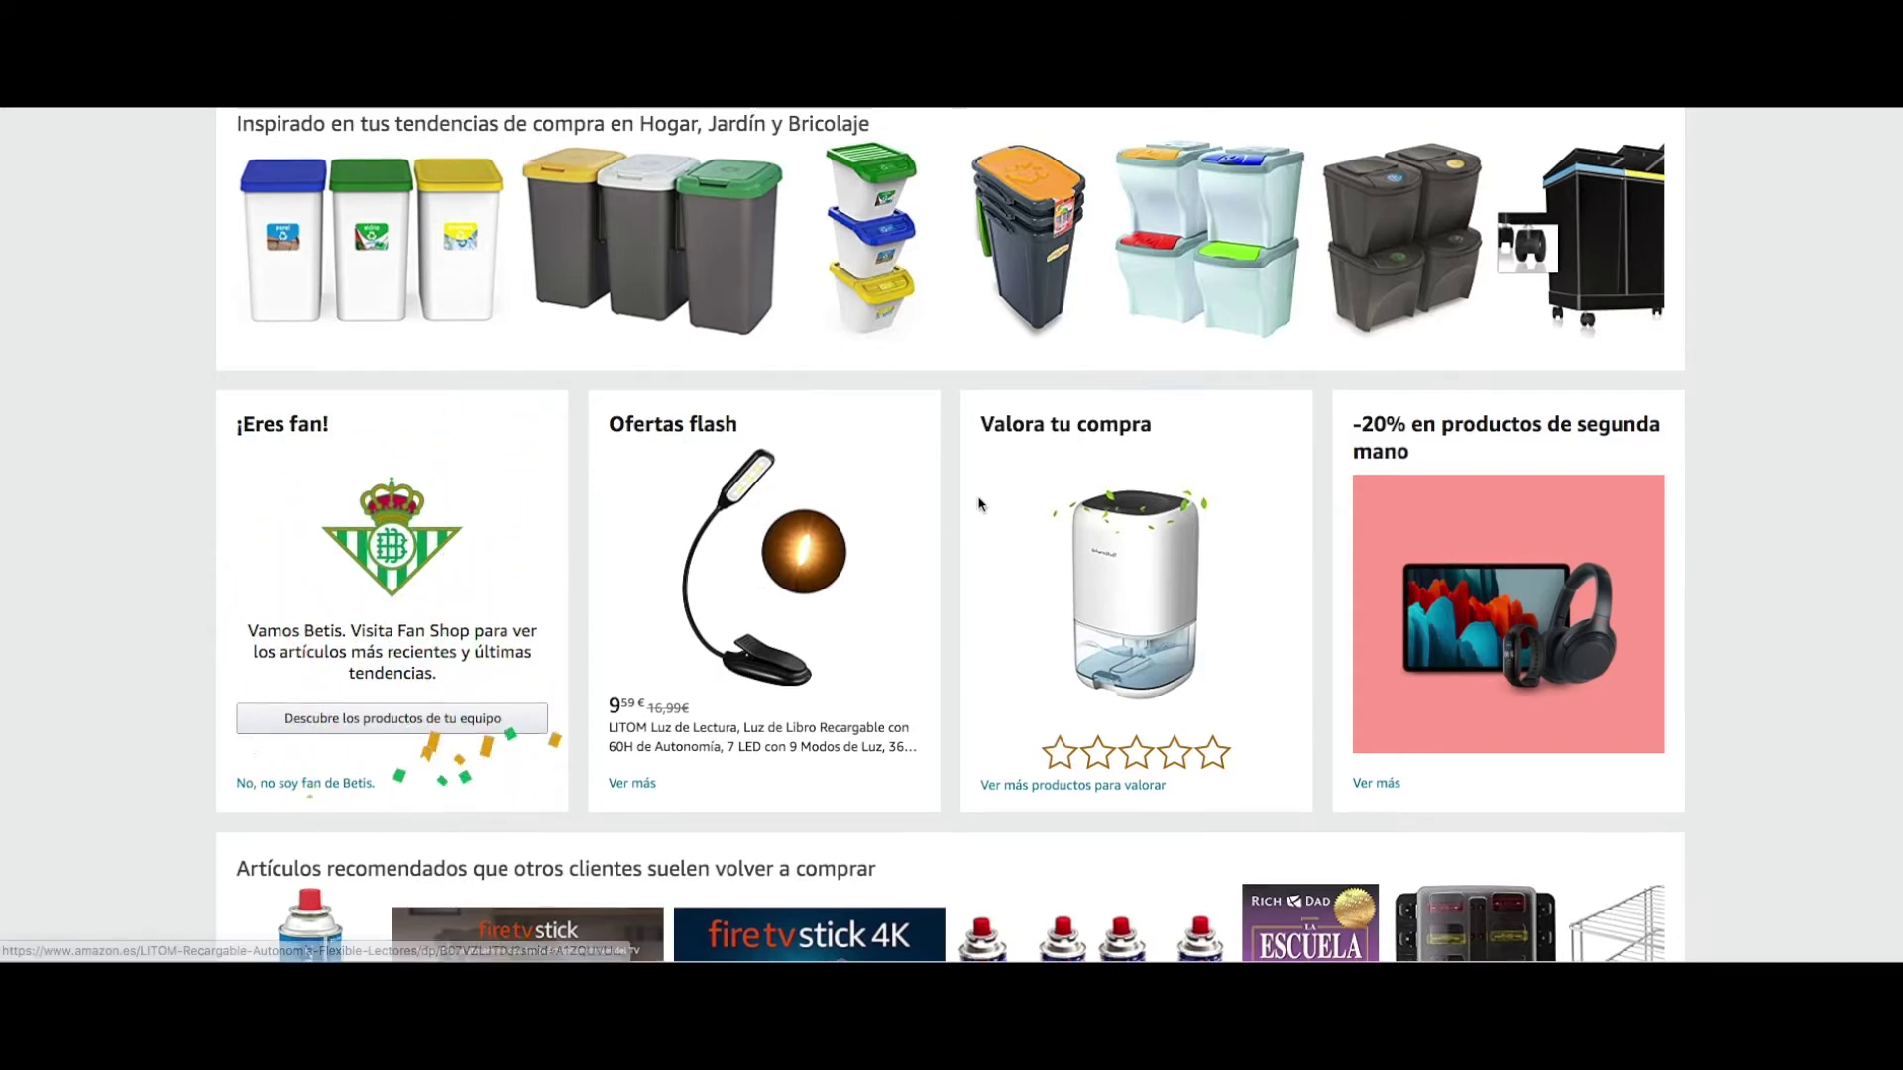
# Open the book page for "¿Quién se ha llevado mi queso?" and generate its short affiliate text link.
pyautogui.scroll(4, 977, 504)
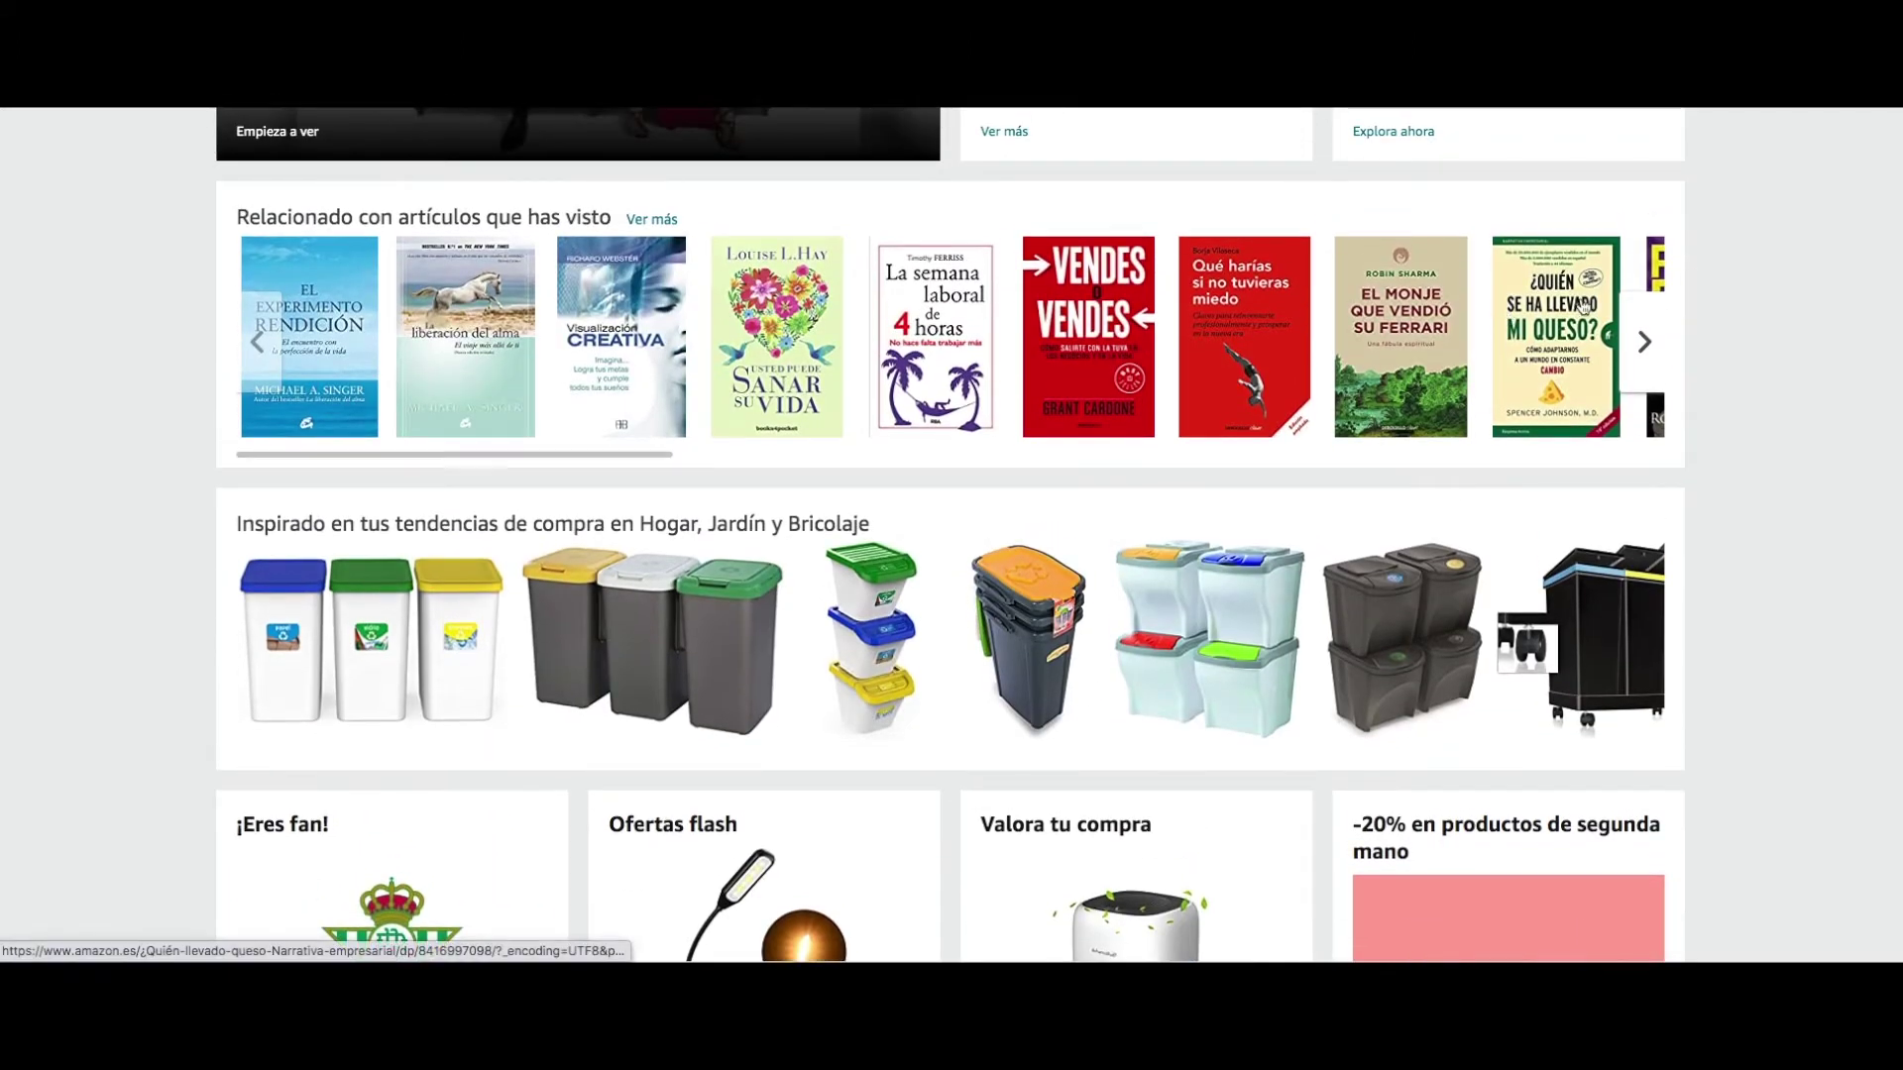
pyautogui.click(1528, 345)
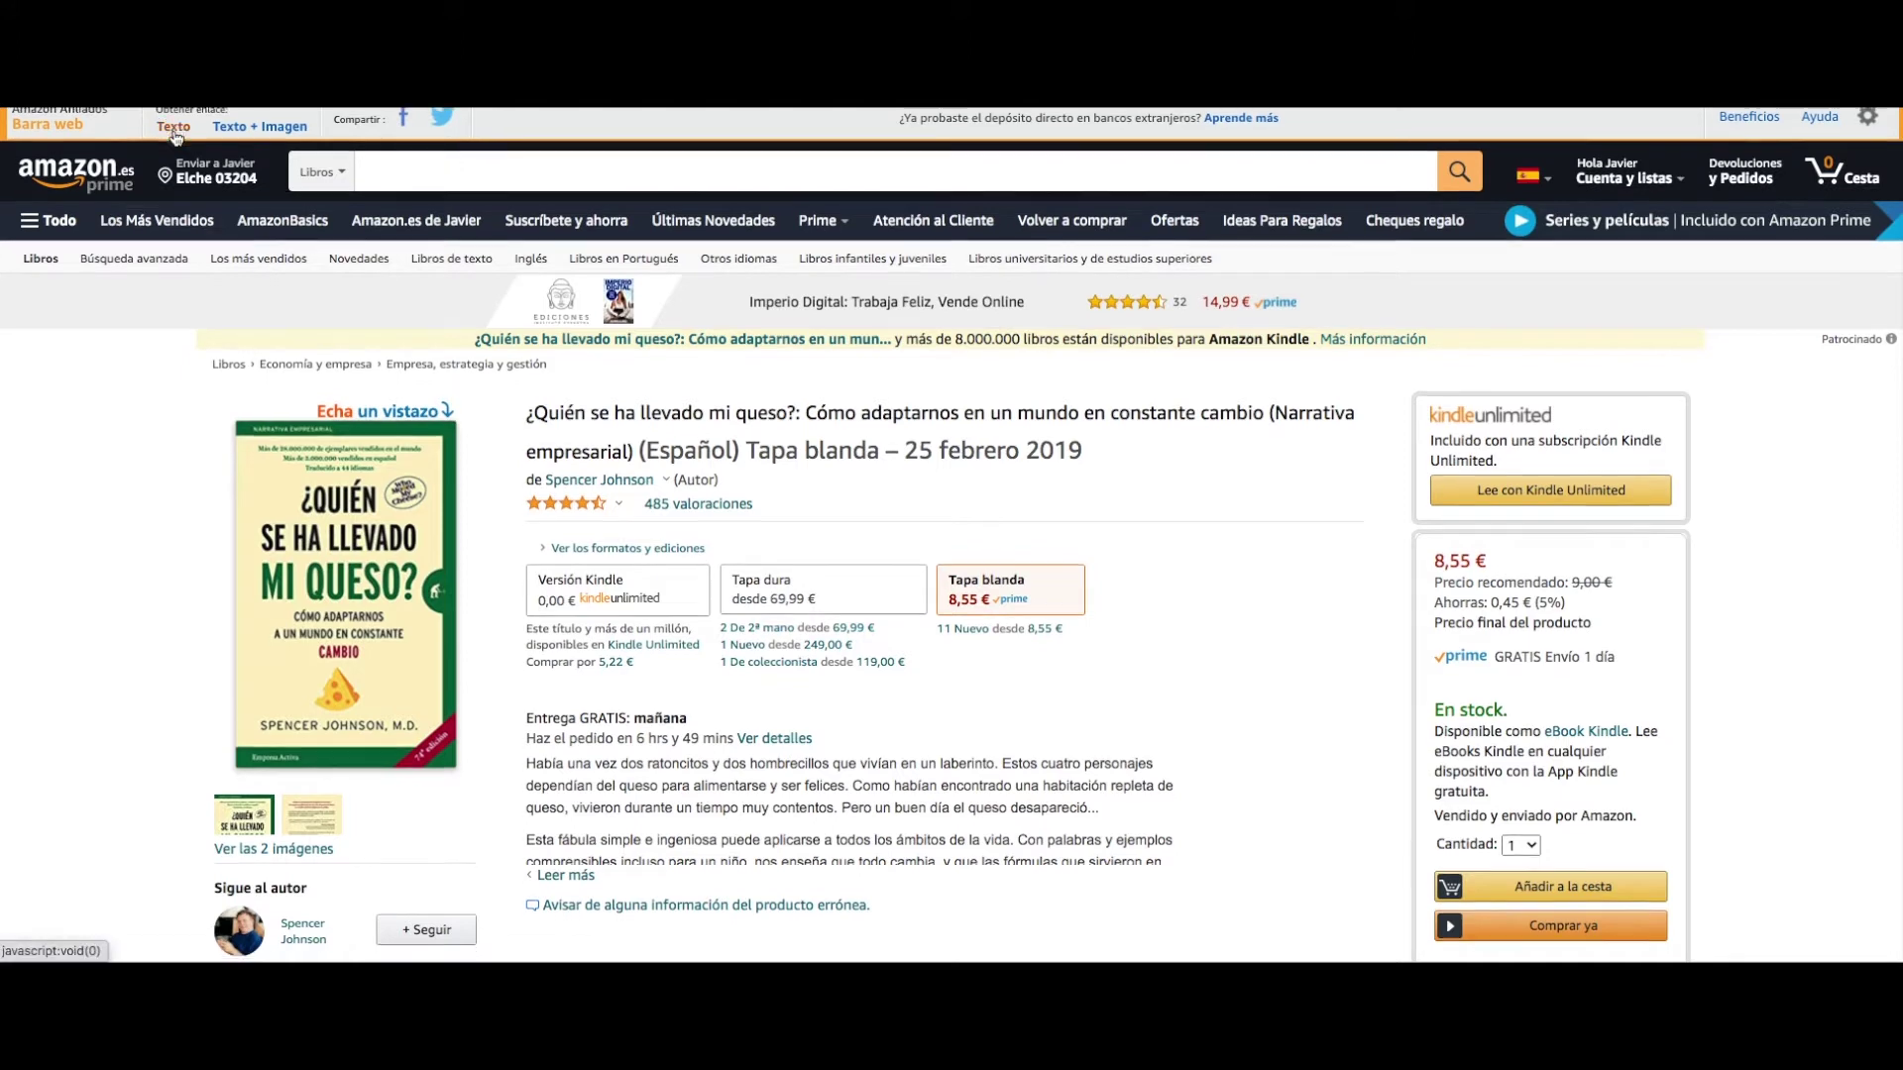
pyautogui.scroll(-1, 173, 126)
pyautogui.click(174, 119)
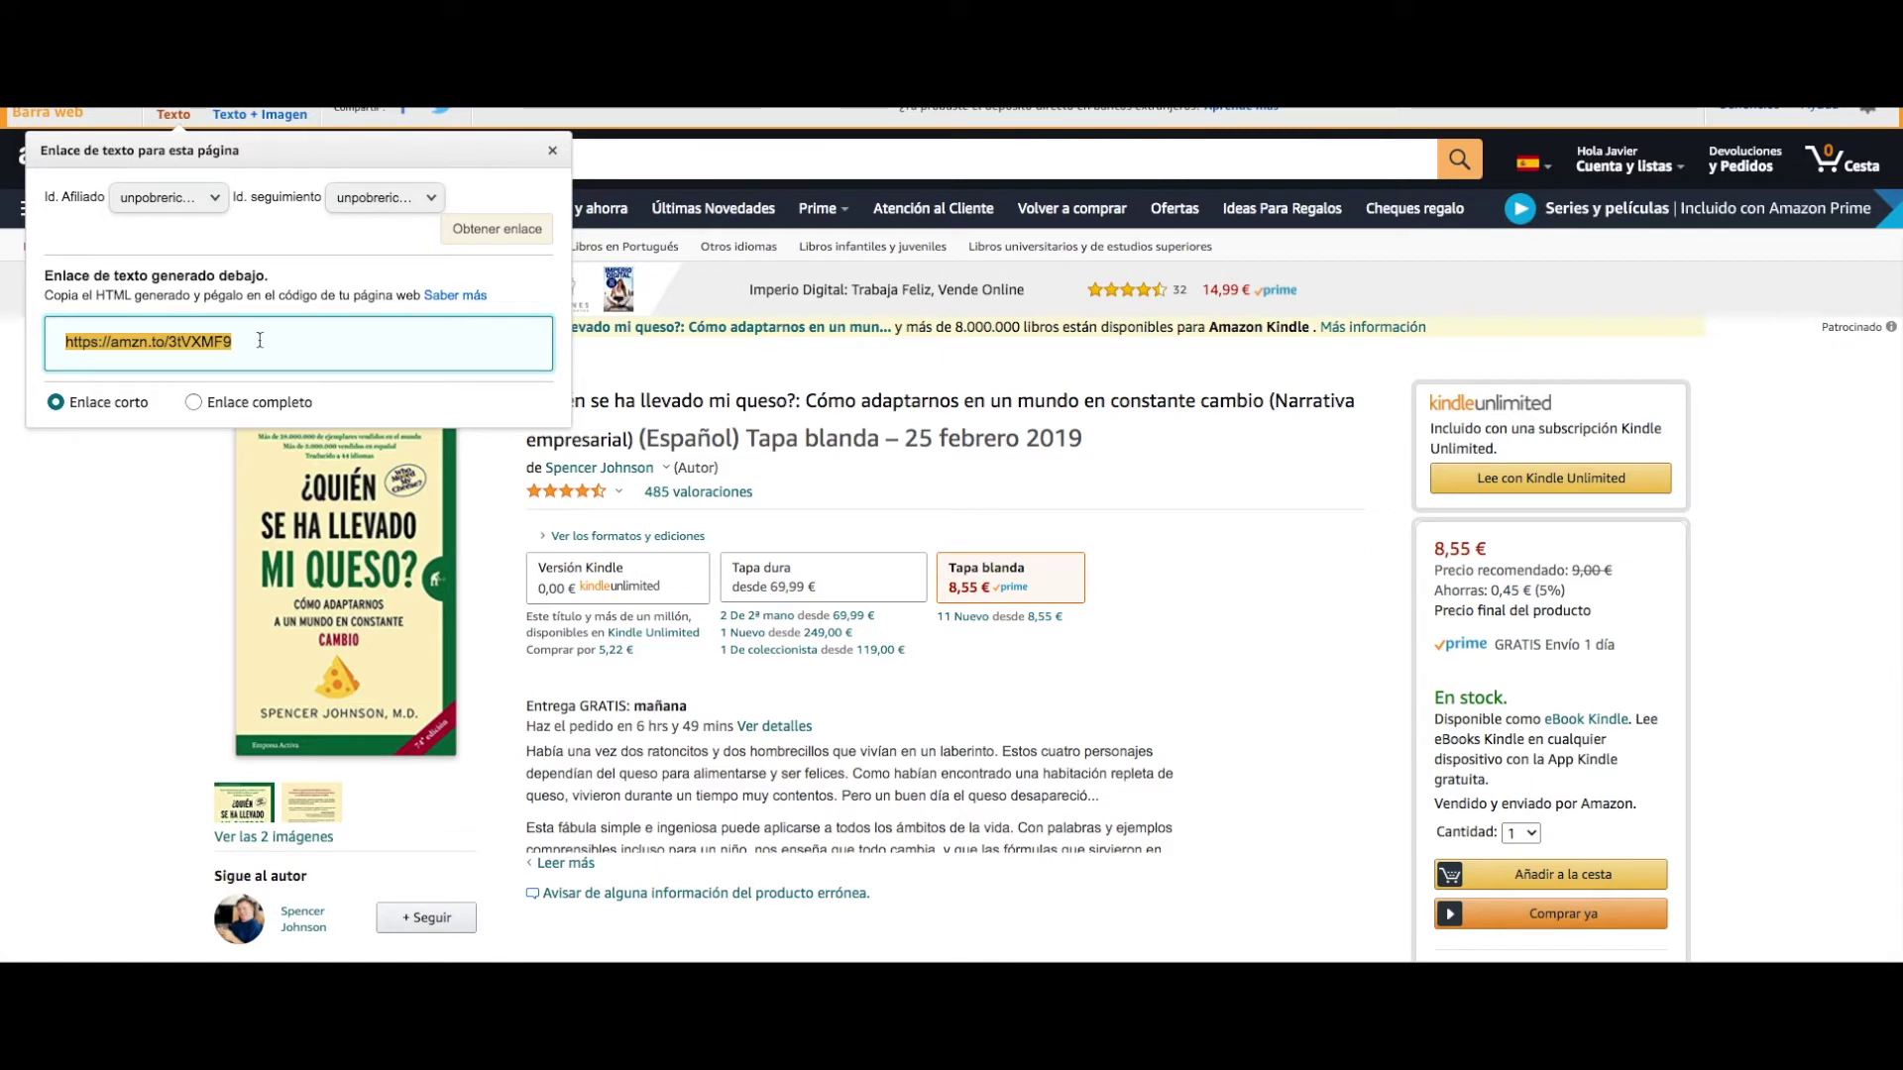
pyautogui.scroll(1, 931, 297)
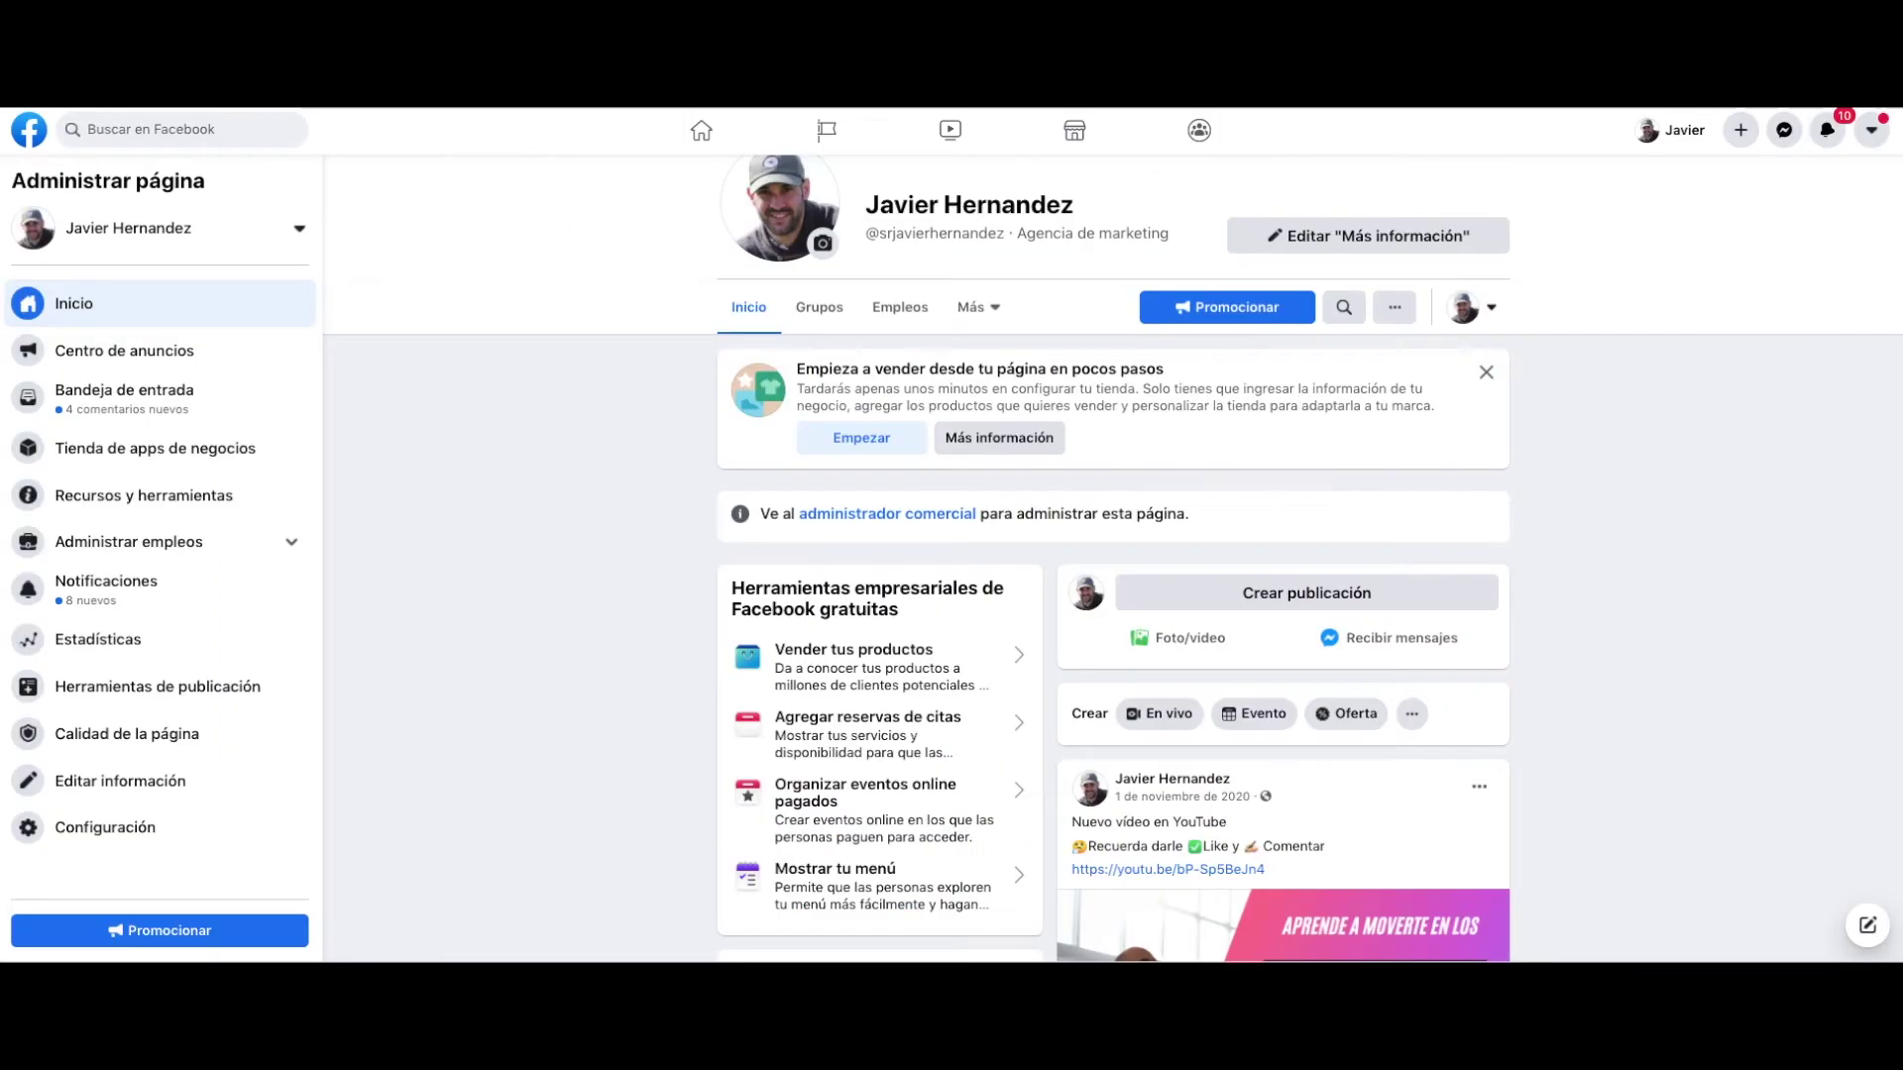
# On the Facebook page, start a new public post with the text "Este libro es la repera, lo recomiendo".
pyautogui.scroll(-1, 1261, 618)
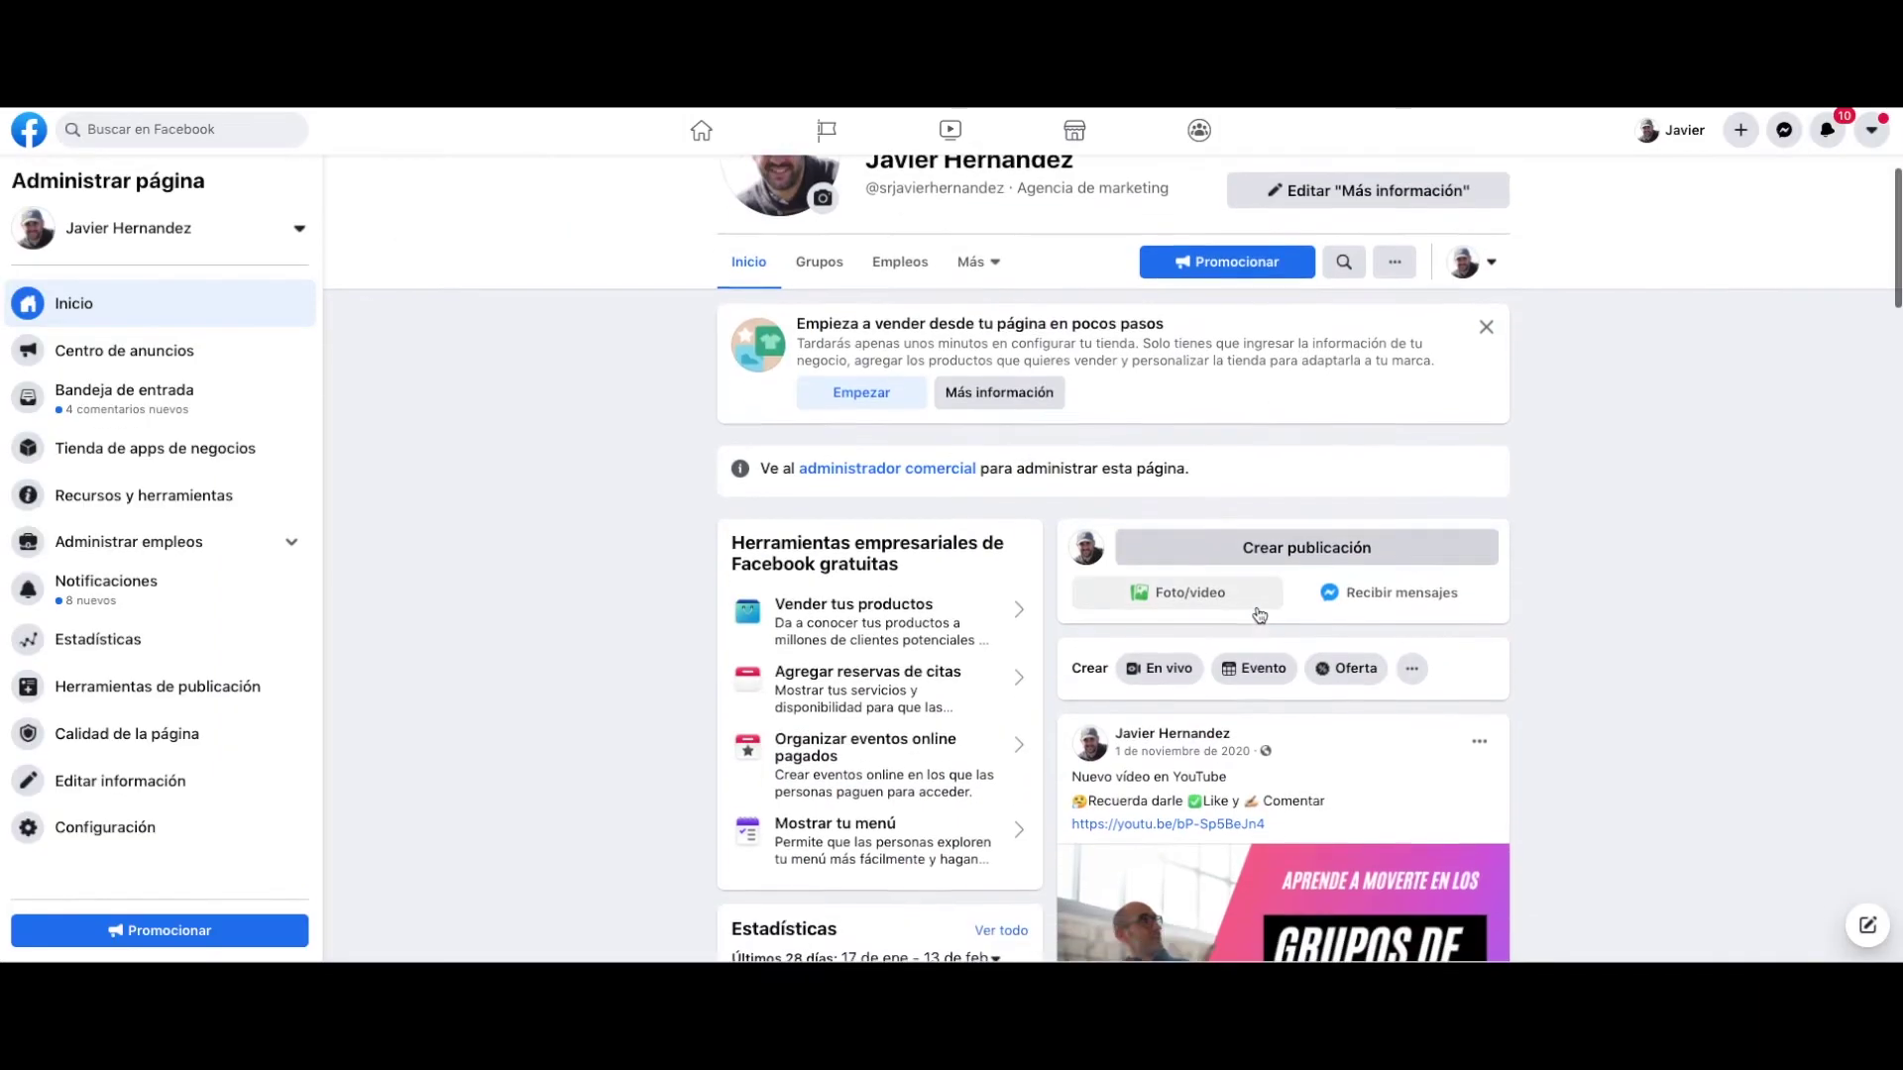
pyautogui.click(1233, 558)
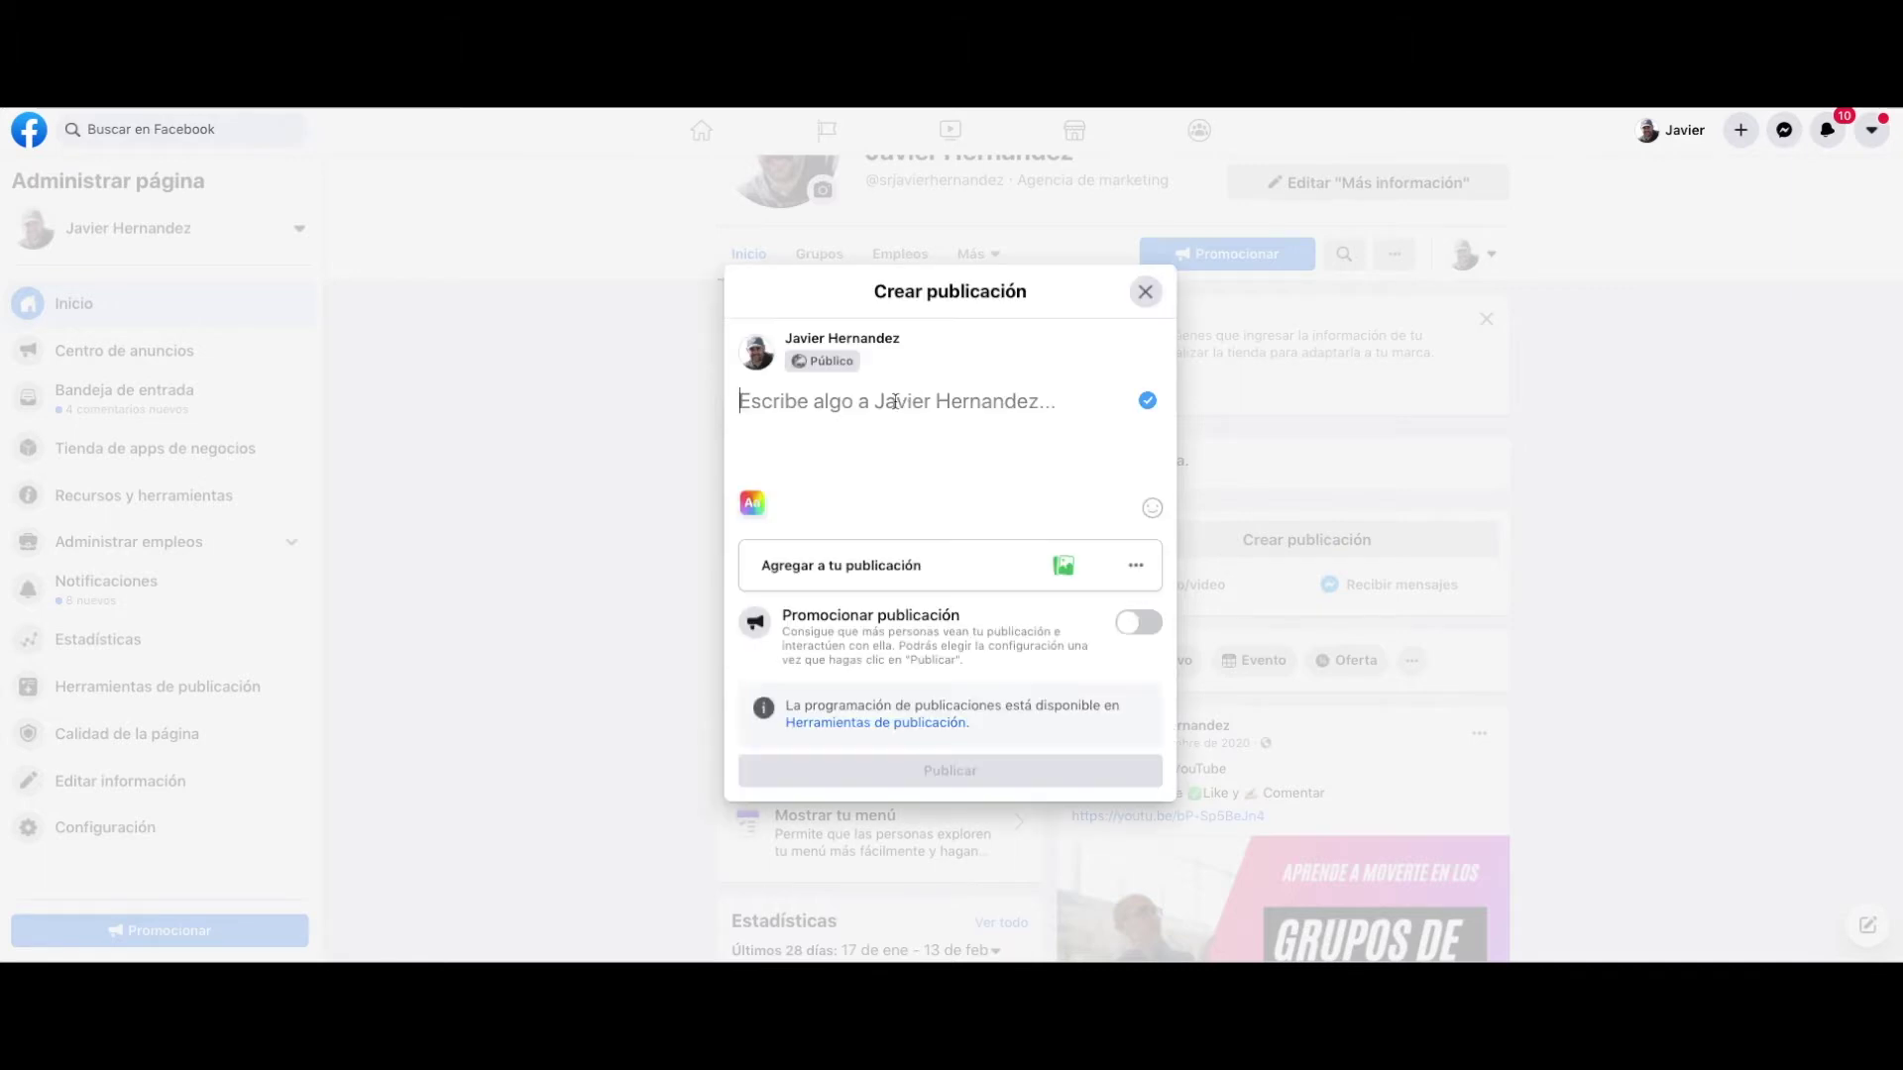
pyautogui.write('Es')
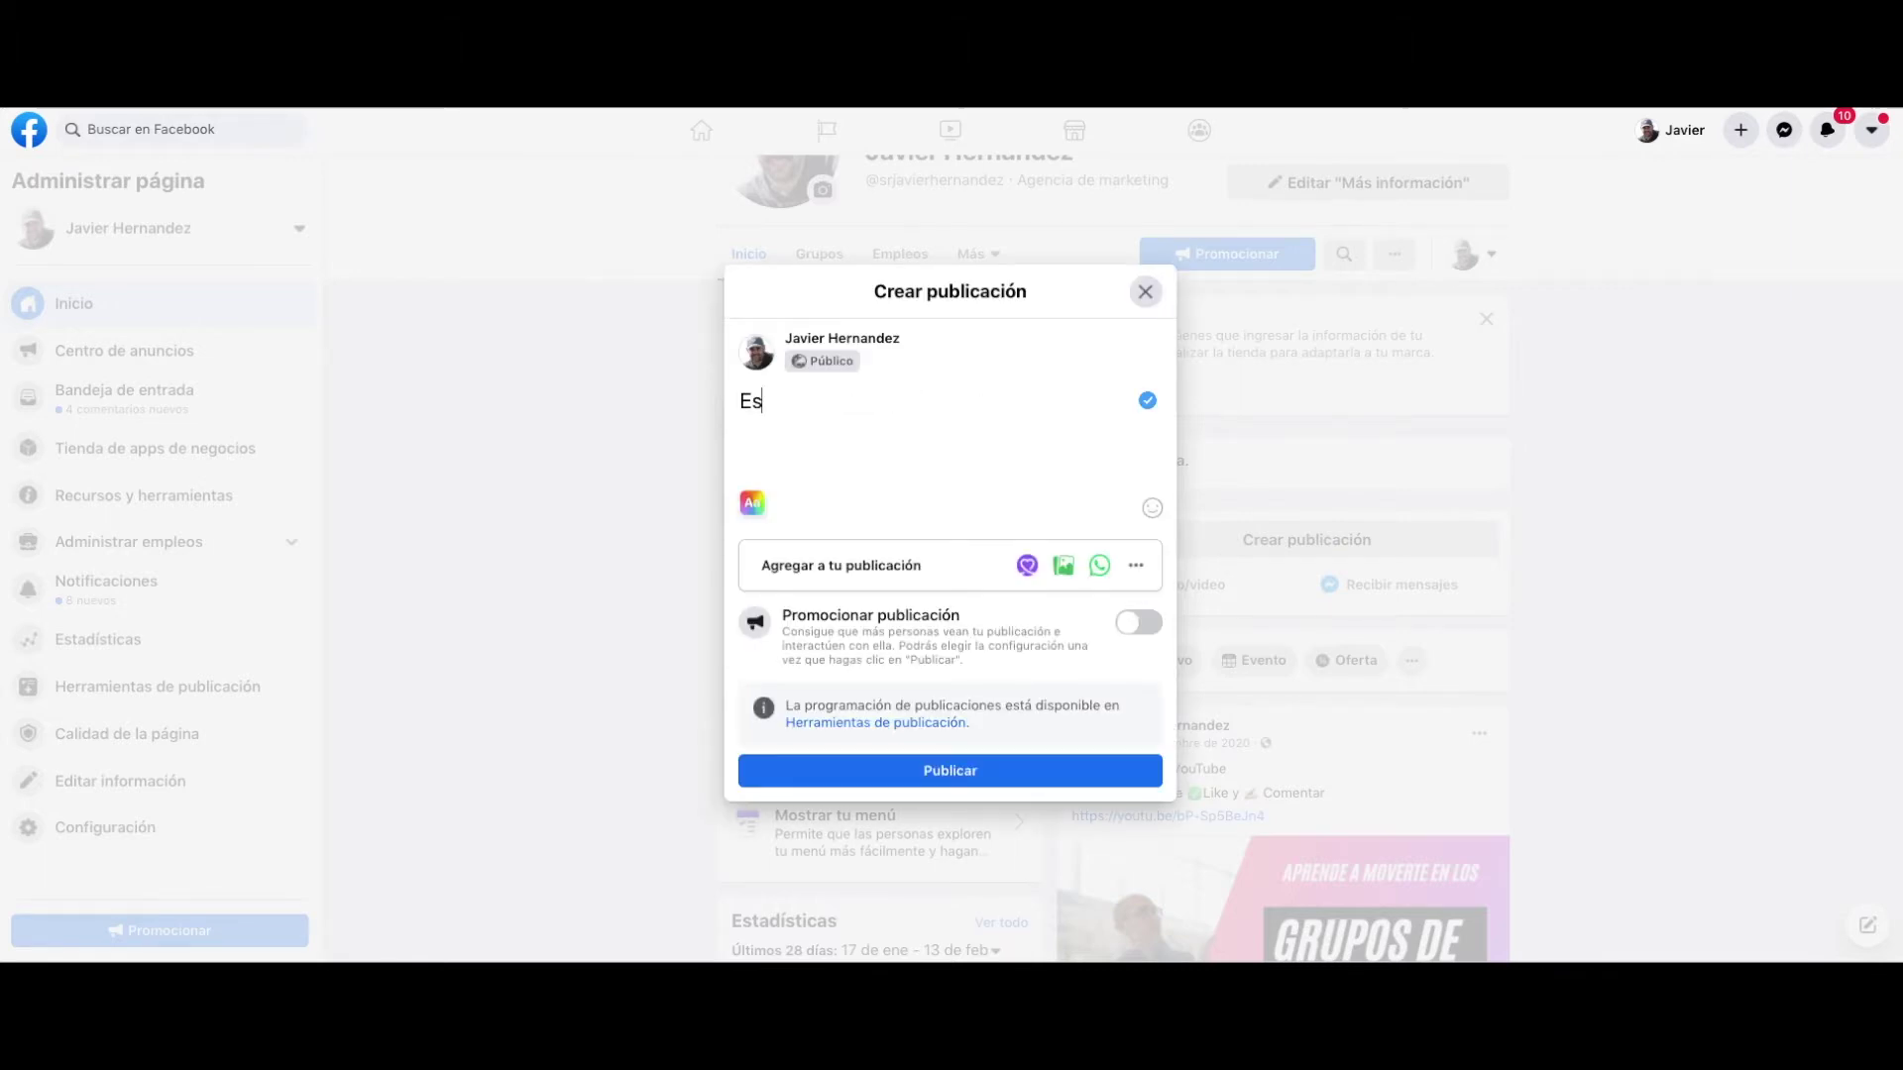
pyautogui.write('te libro es la repera, ')
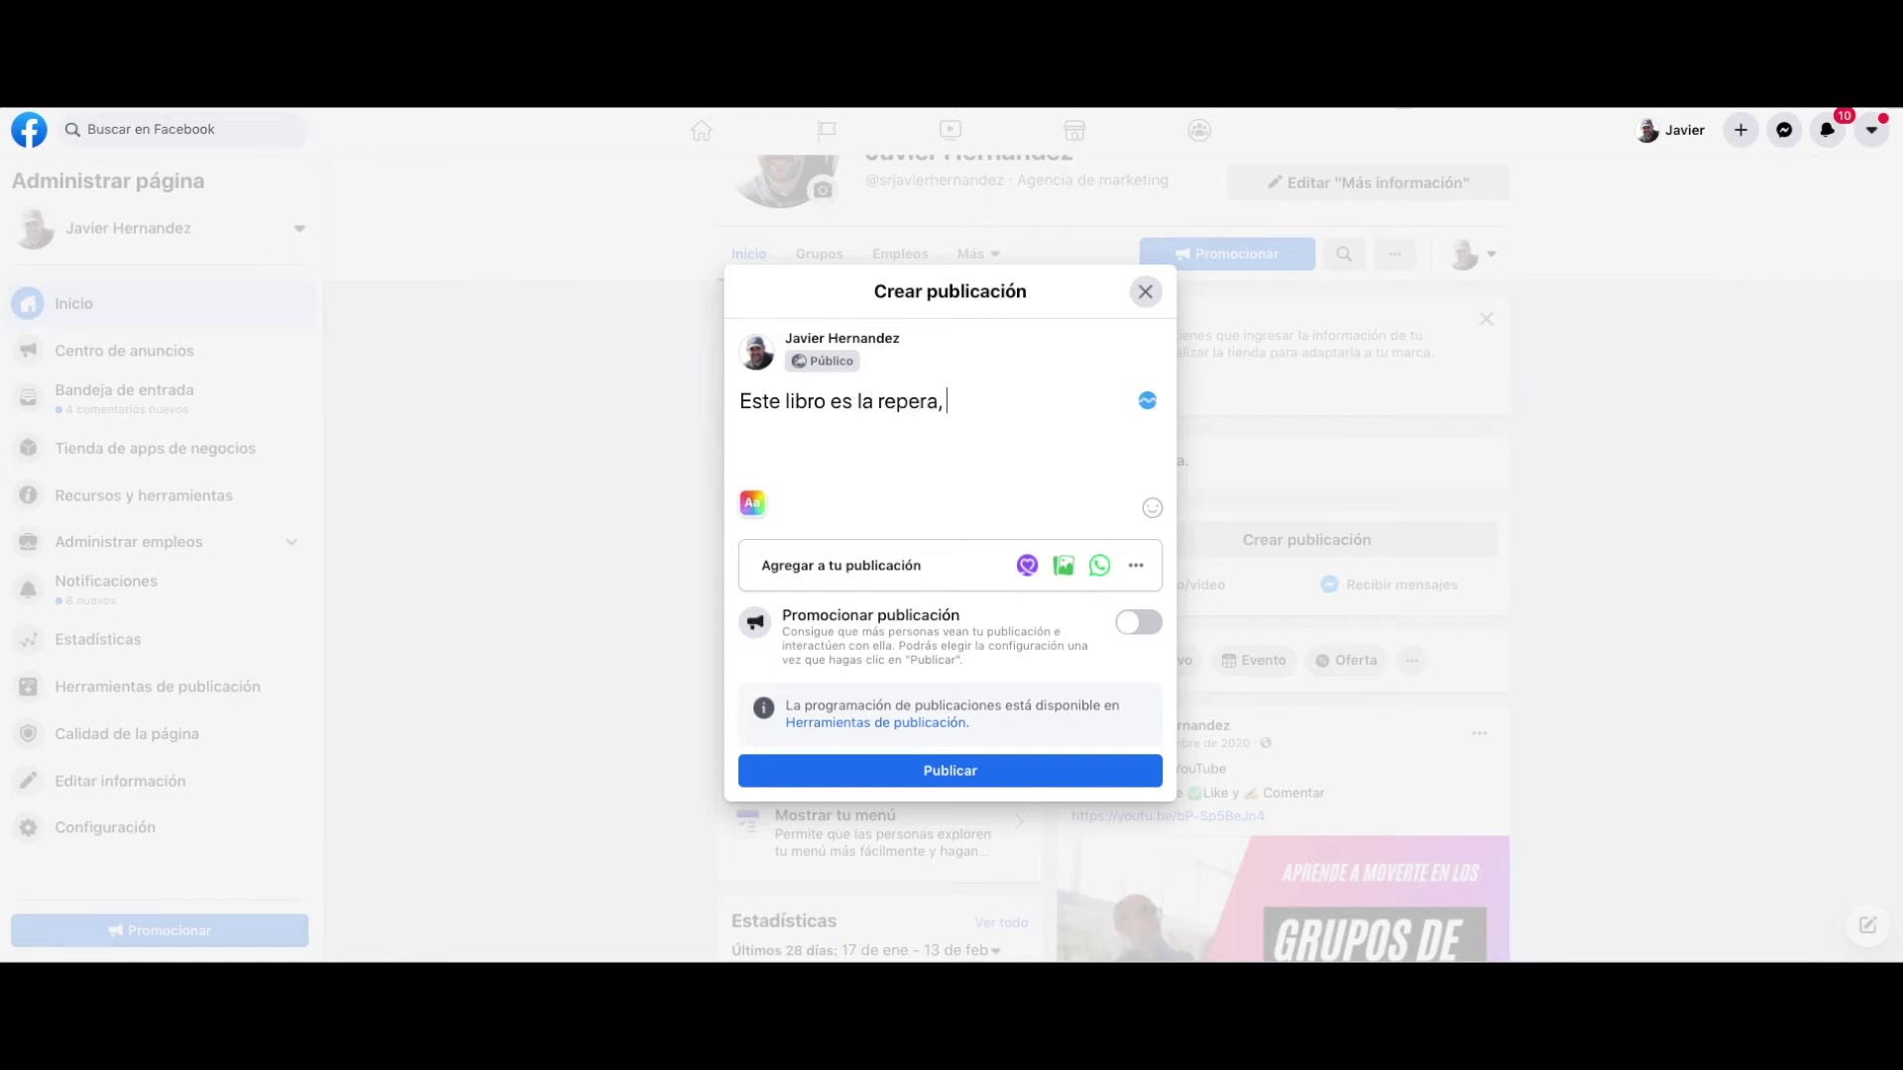
pyautogui.write('lo recomiendo')
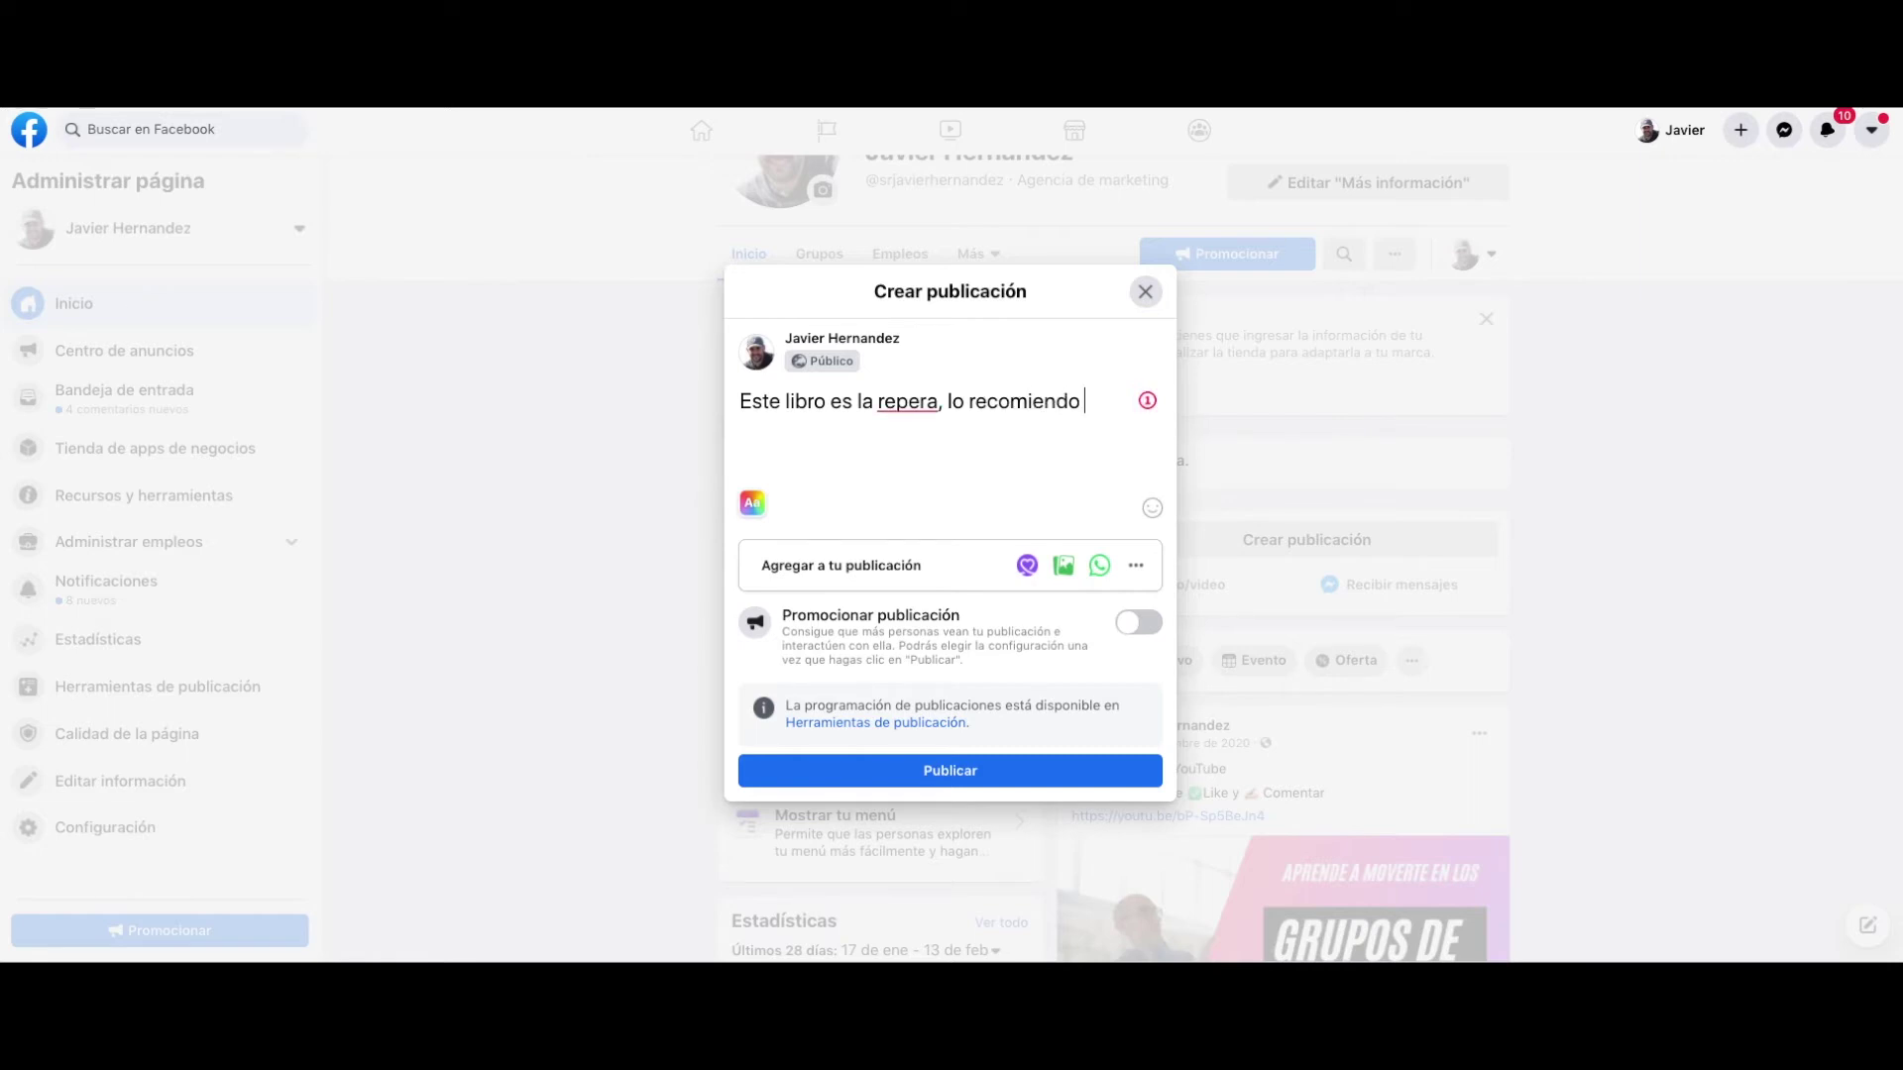
pyautogui.press('BackSpace')
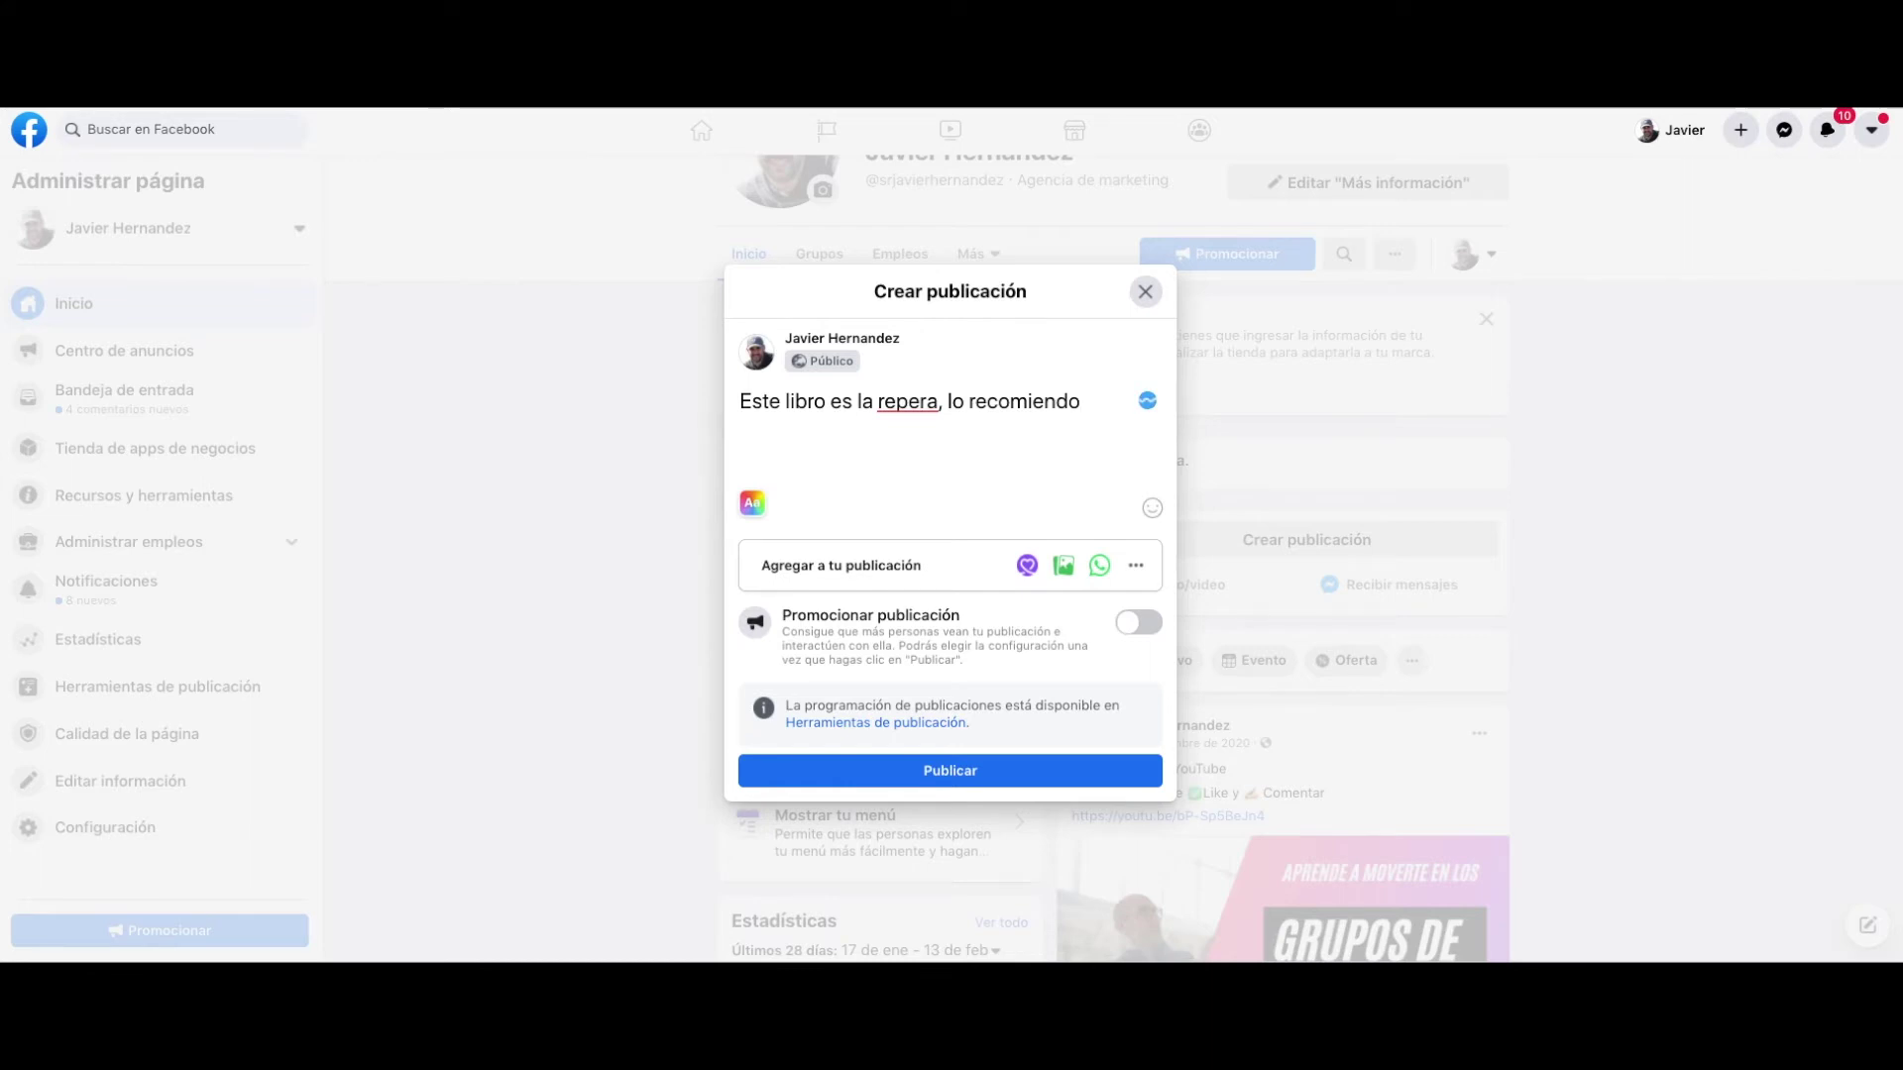
pyautogui.press('Return')
pyautogui.press('Return')
pyautogui.write('https://amzn.to/3tVXMF9')
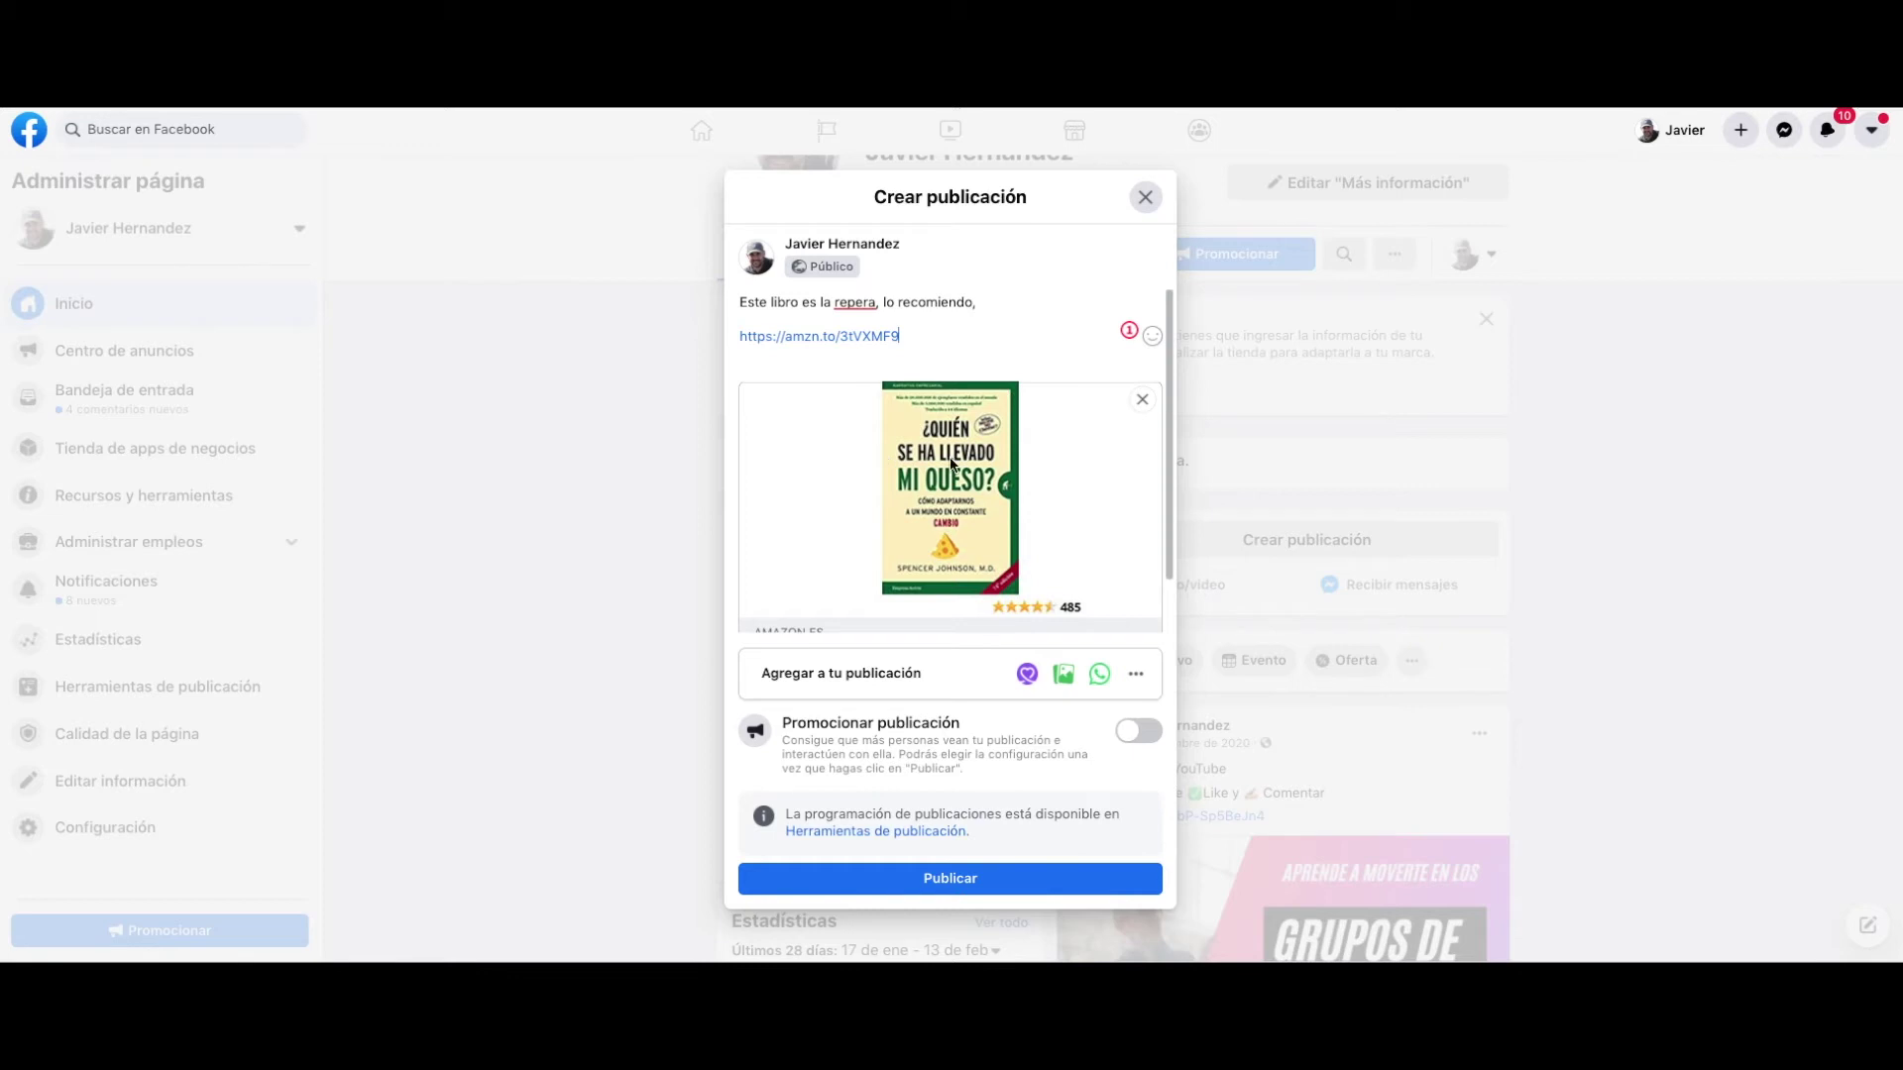
pyautogui.click(977, 881)
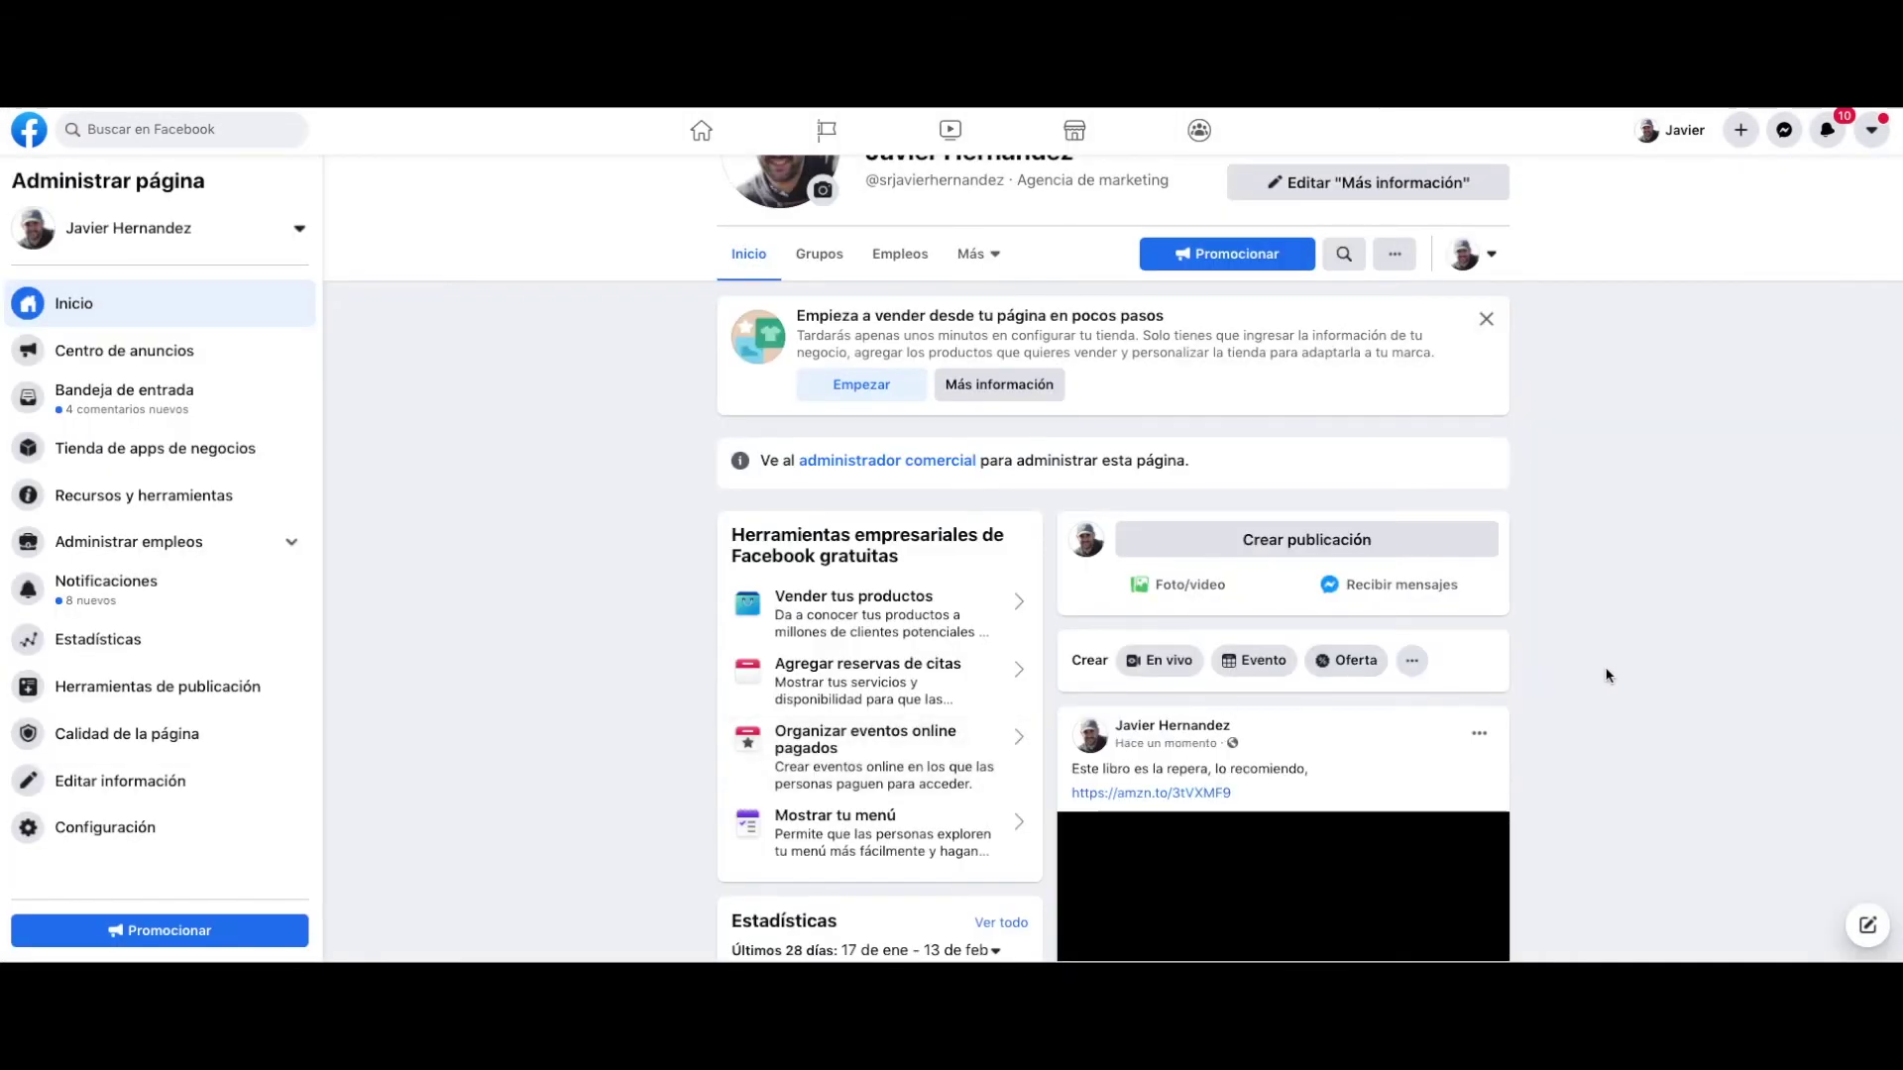
pyautogui.scroll(-2, 1605, 673)
pyautogui.scroll(-1, 1606, 675)
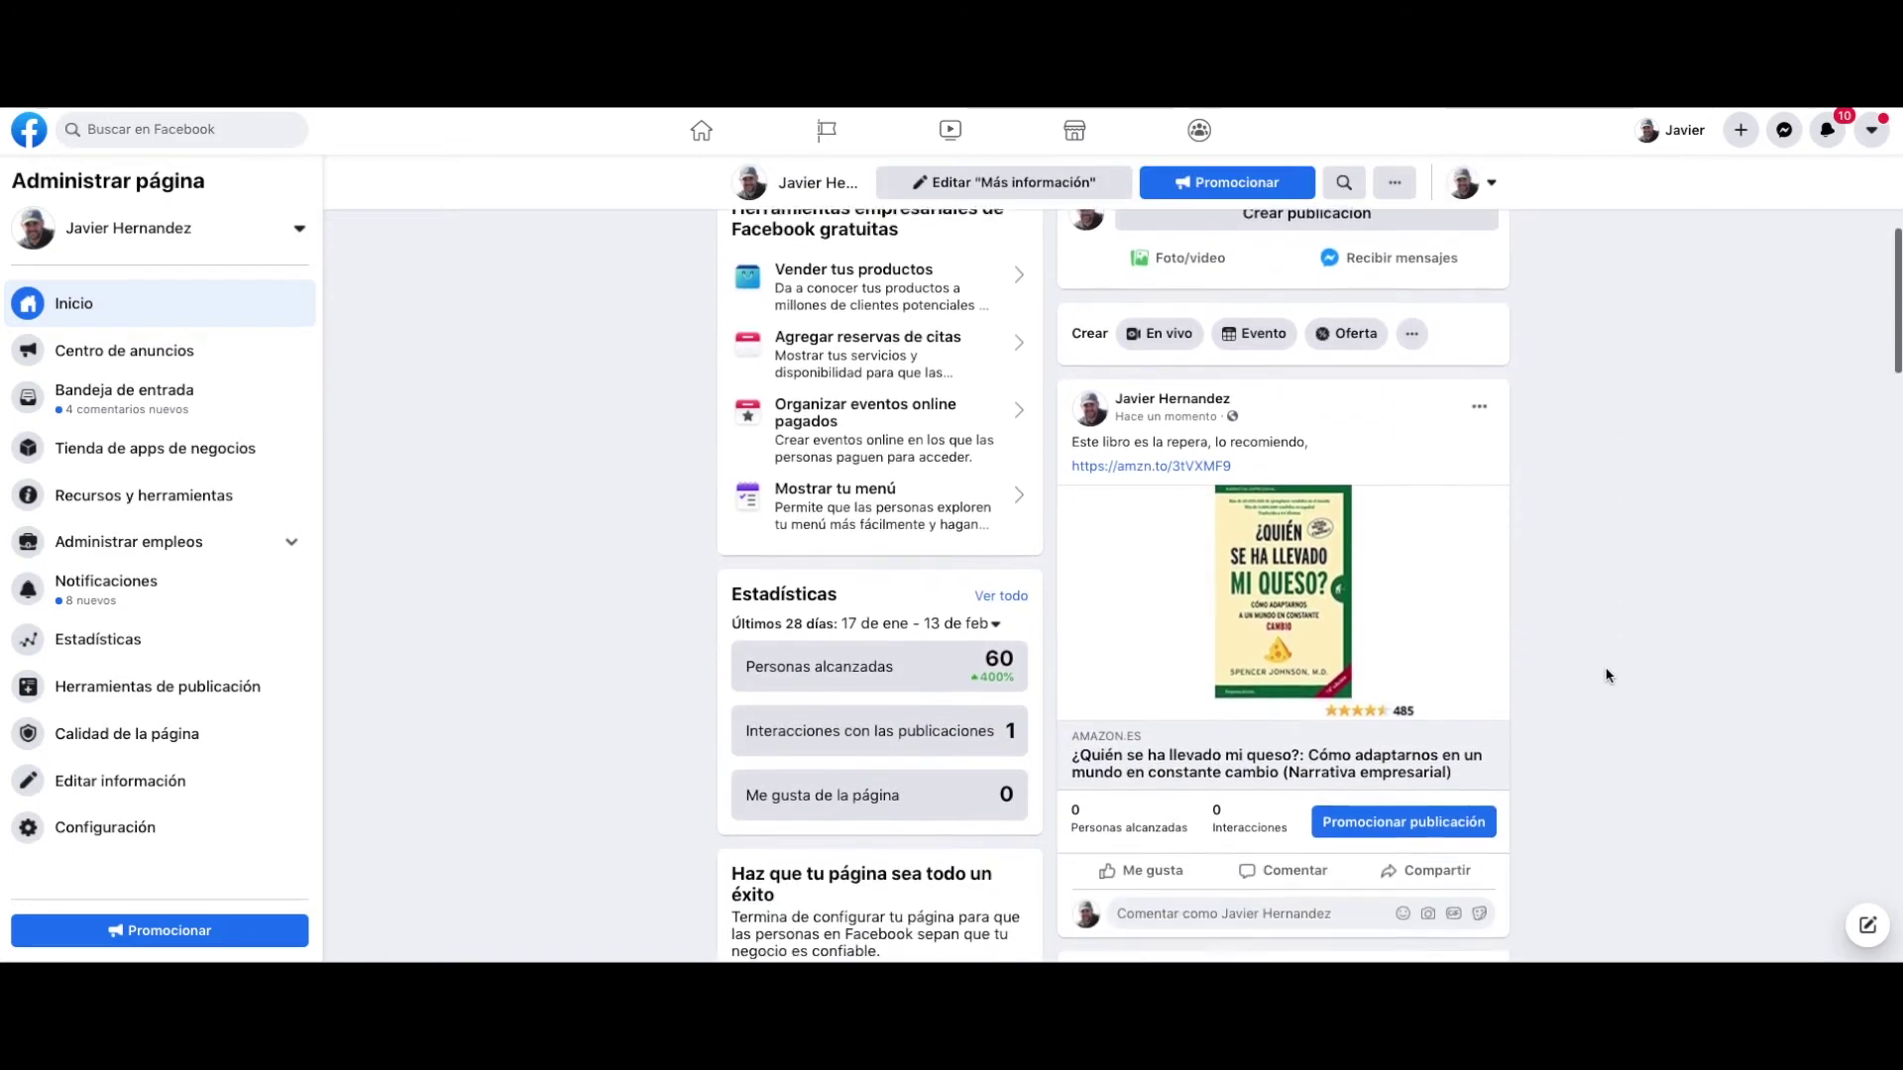